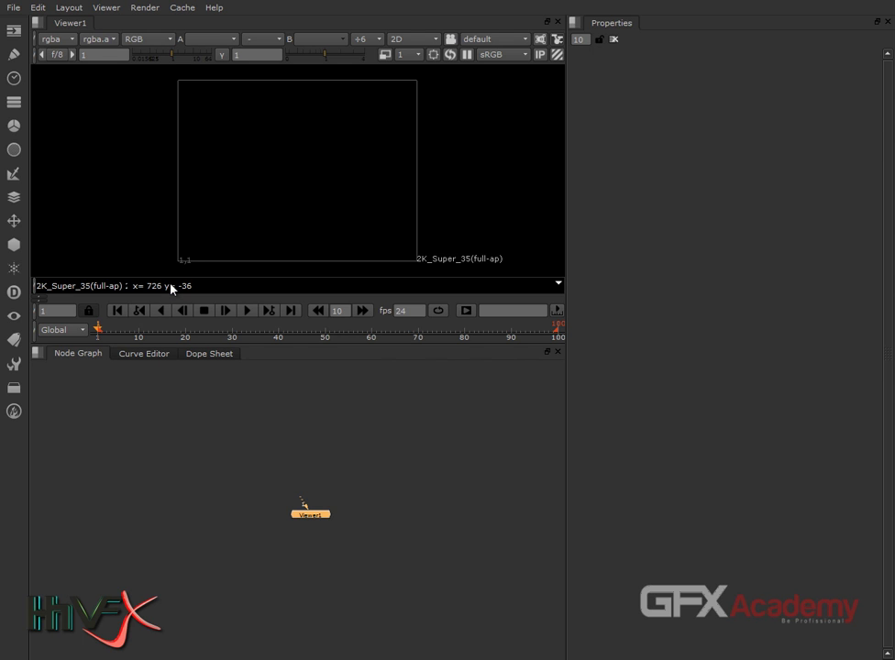
# Look through the available 3D nodes, including the geometry, lights and modify groups
pyautogui.click(16, 246)
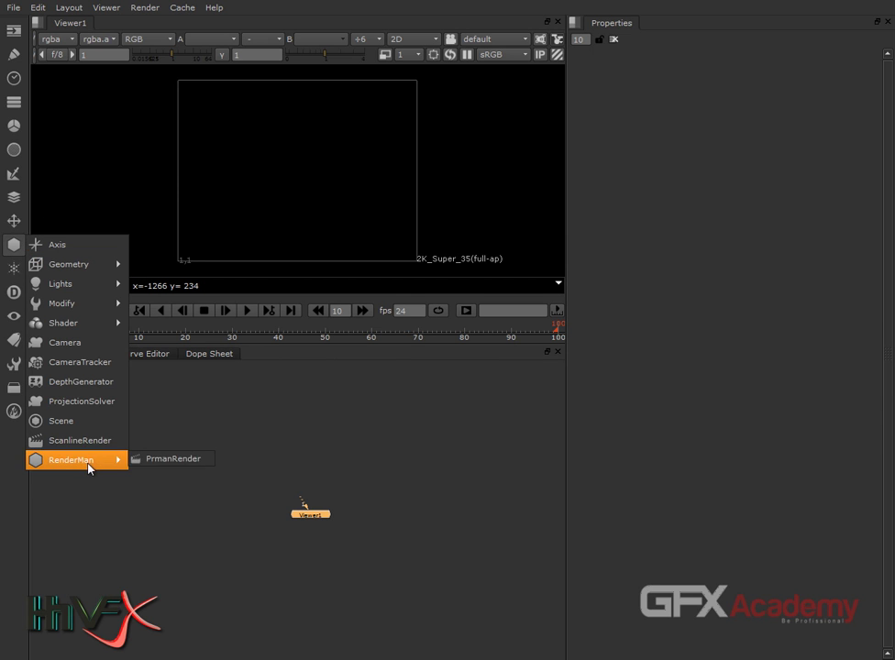
pyautogui.moveTo(81, 461)
pyautogui.moveTo(89, 304)
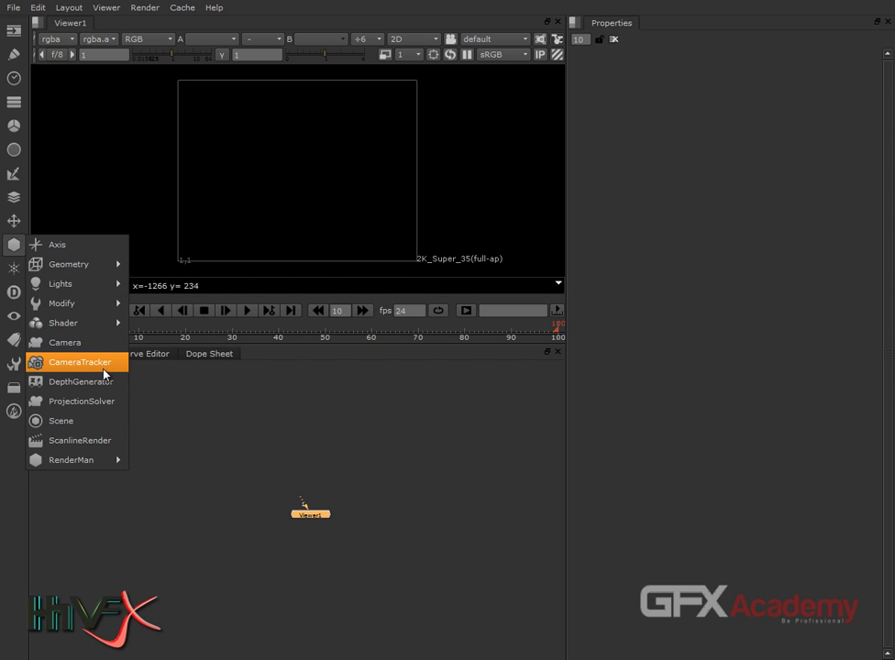
pyautogui.click(237, 412)
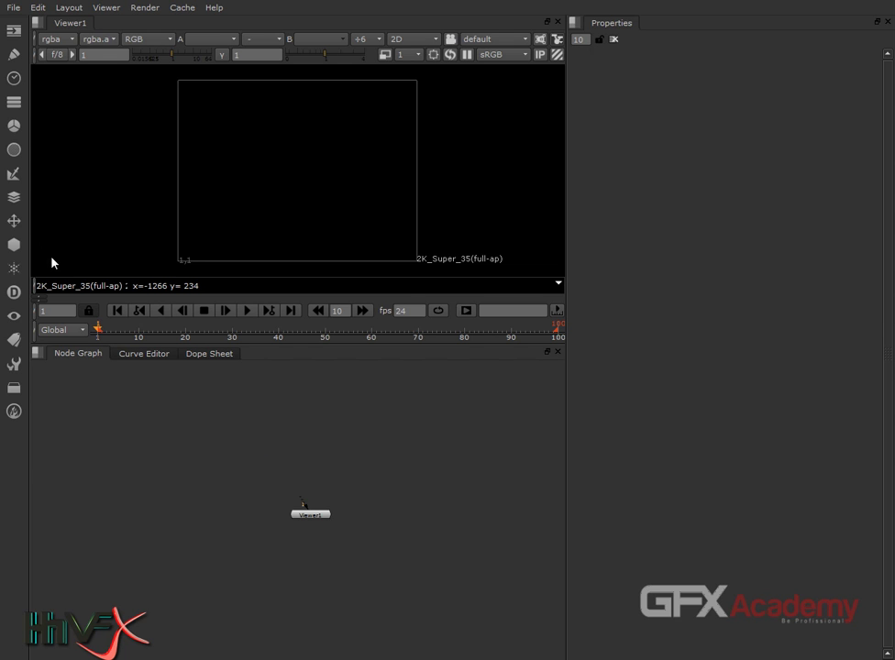
pyautogui.click(18, 246)
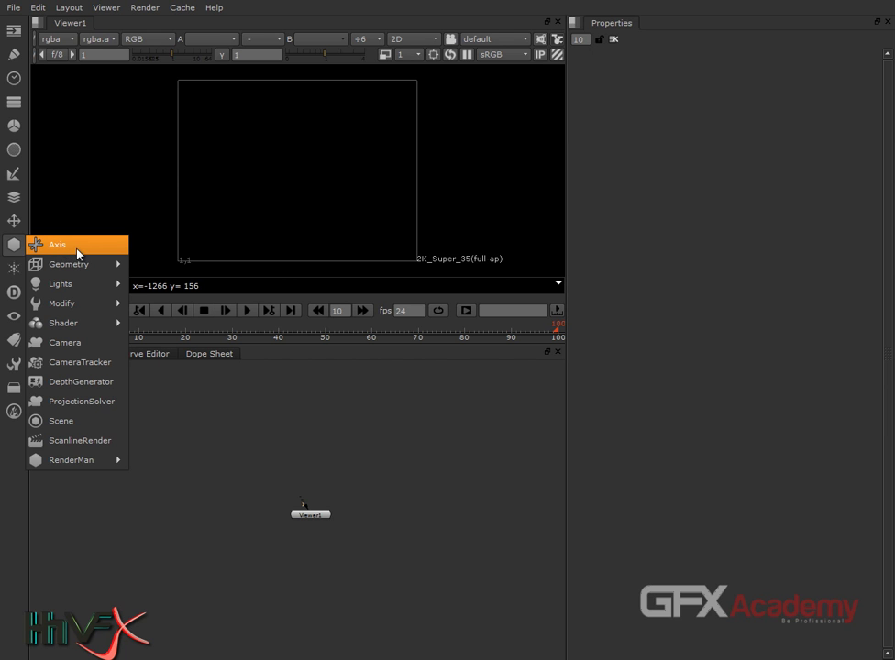
pyautogui.moveTo(46, 268)
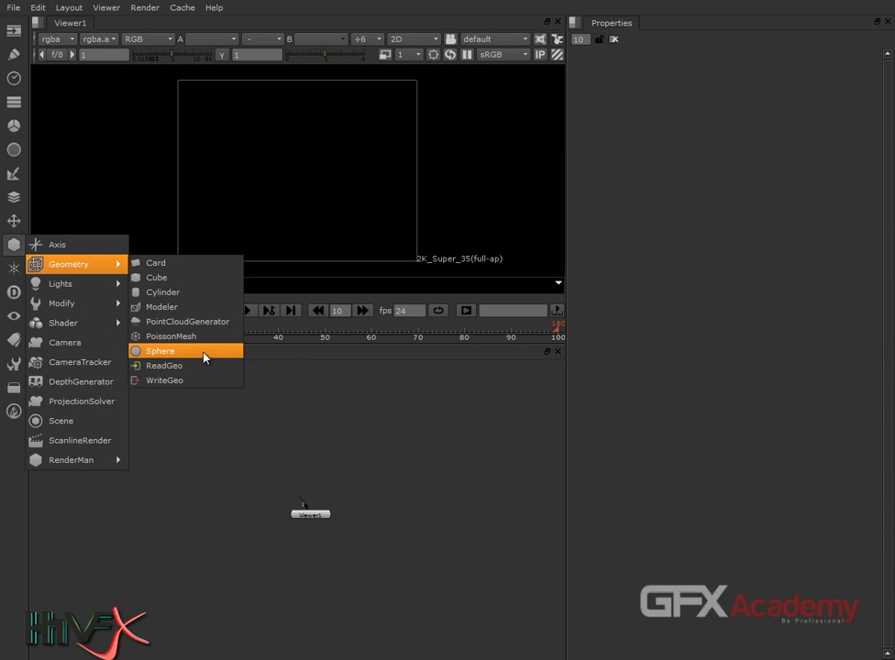
pyautogui.moveTo(75, 291)
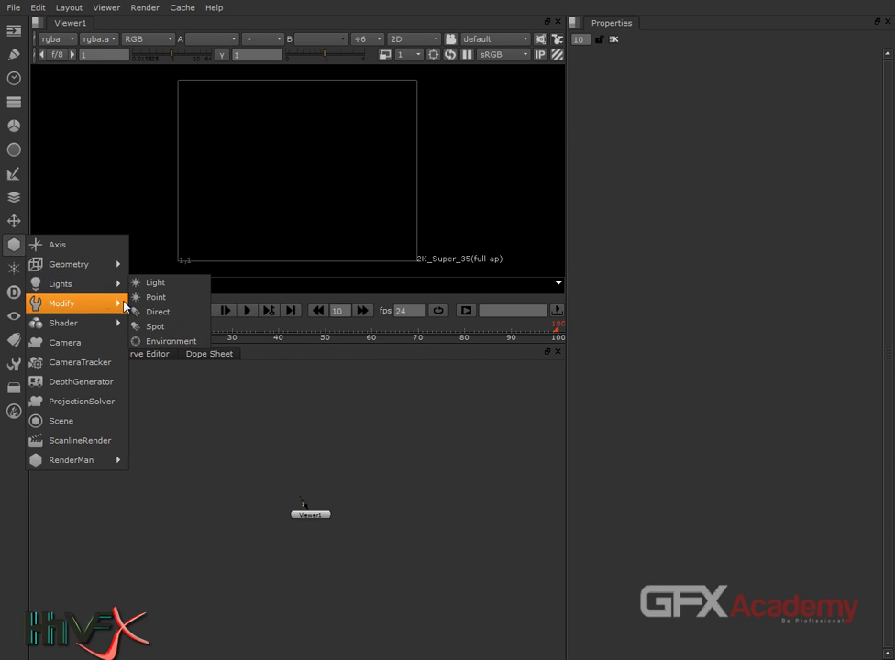
pyautogui.moveTo(95, 305)
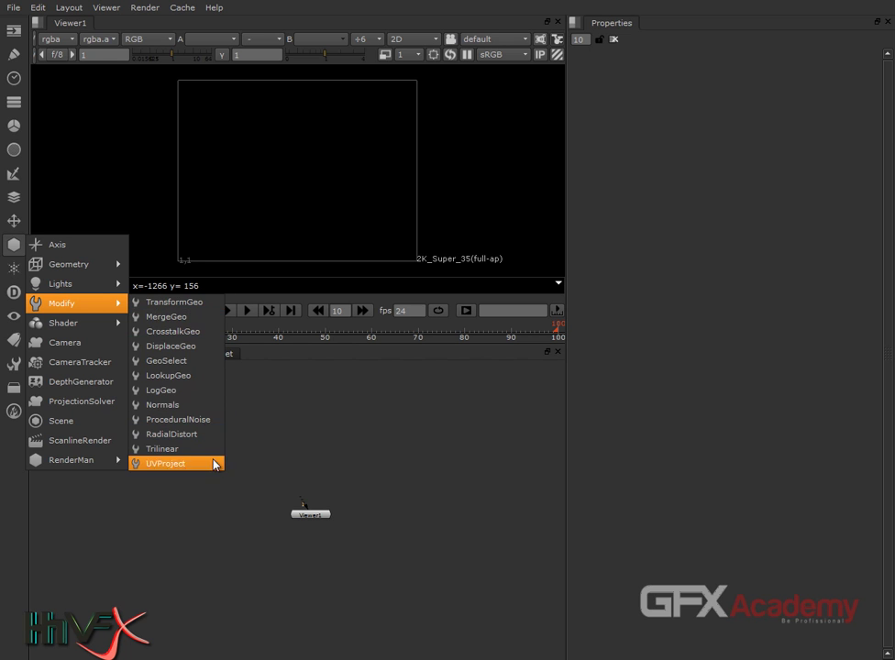
pyautogui.moveTo(77, 276)
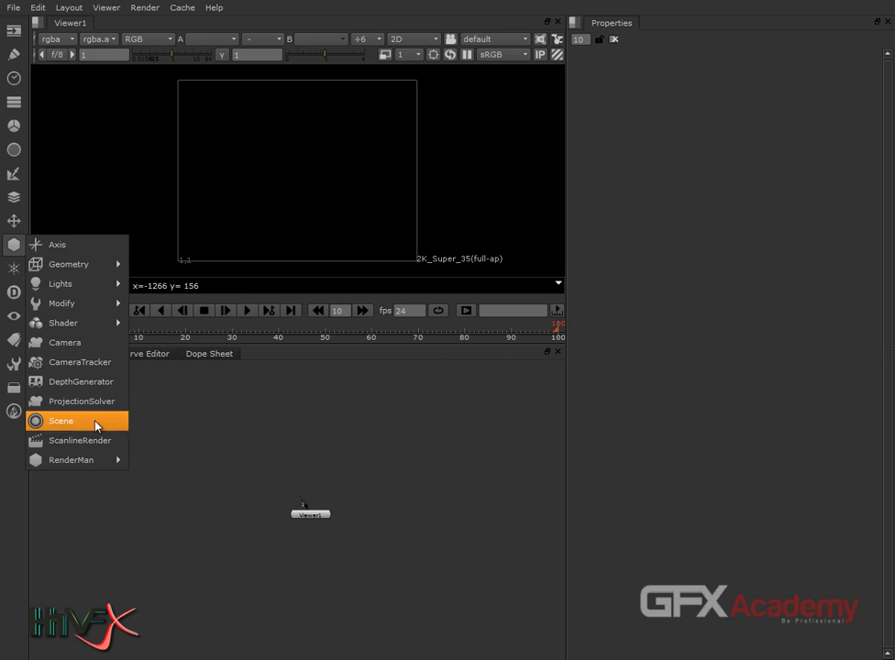
pyautogui.moveTo(102, 264)
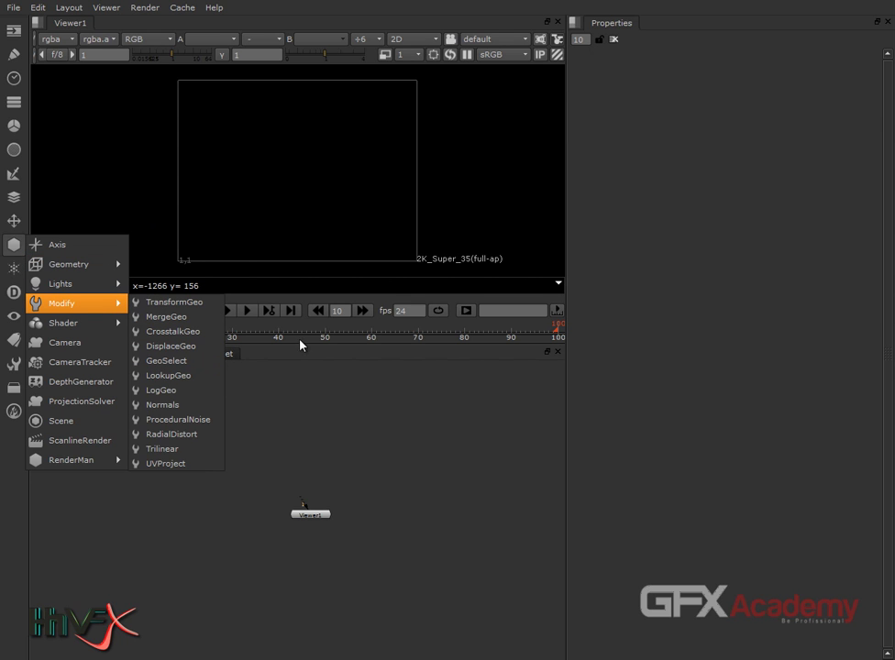
pyautogui.click(327, 397)
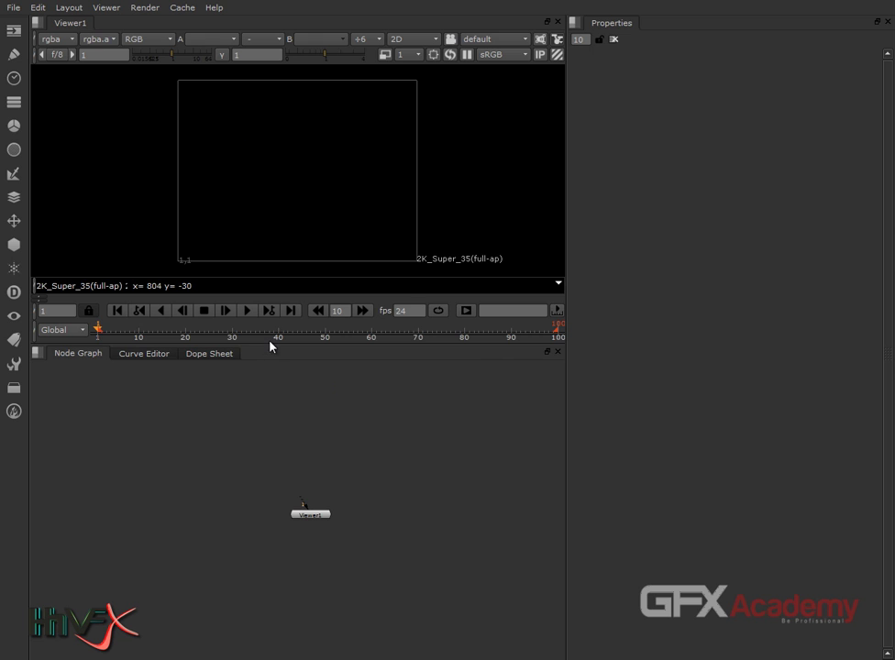
# Enlarge the viewer area and switch it from 2D to the 3D view with the ground grid in sight
pyautogui.moveTo(270, 345); pyautogui.dragTo(281, 409)
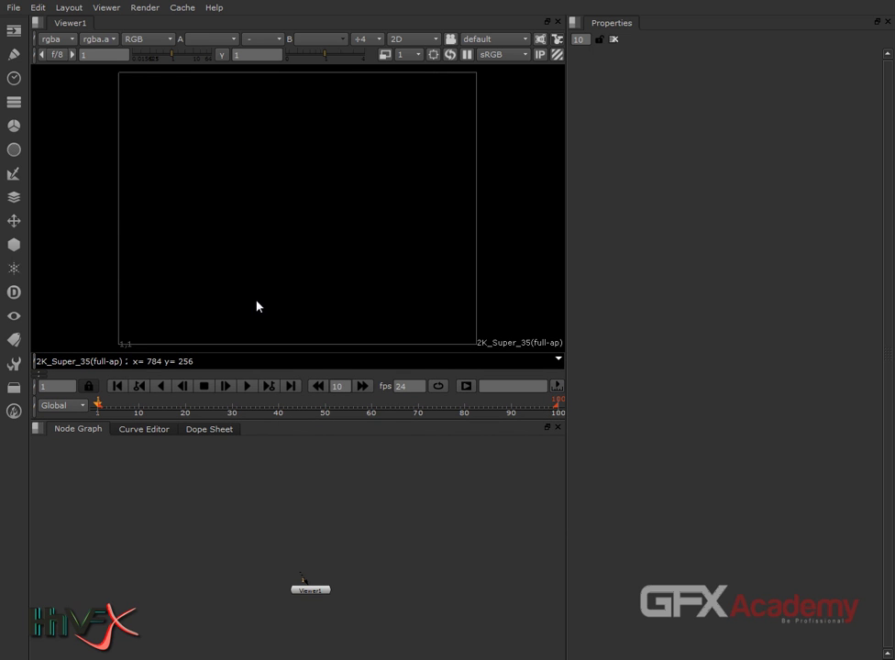
pyautogui.click(411, 42)
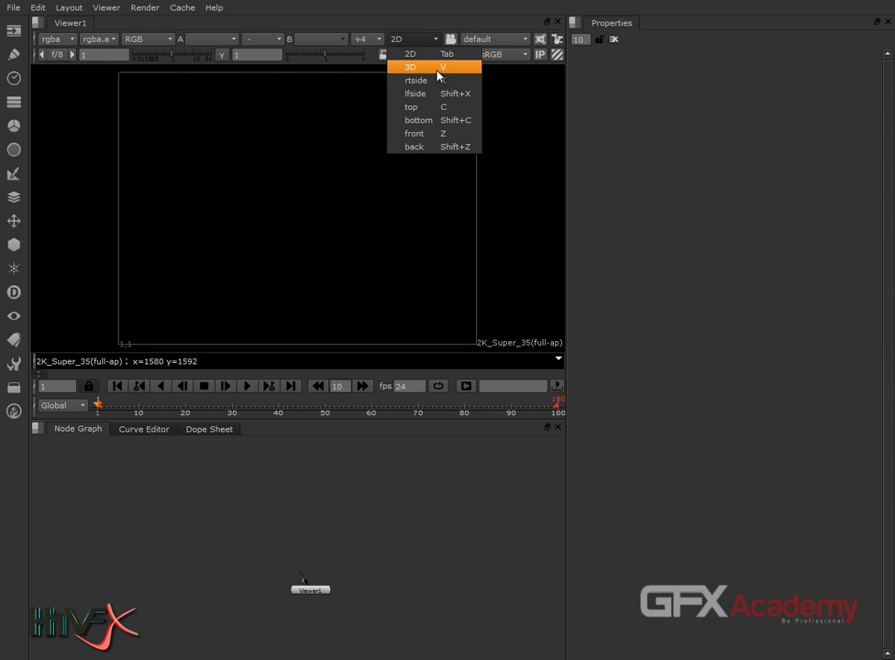
pyautogui.click(414, 69)
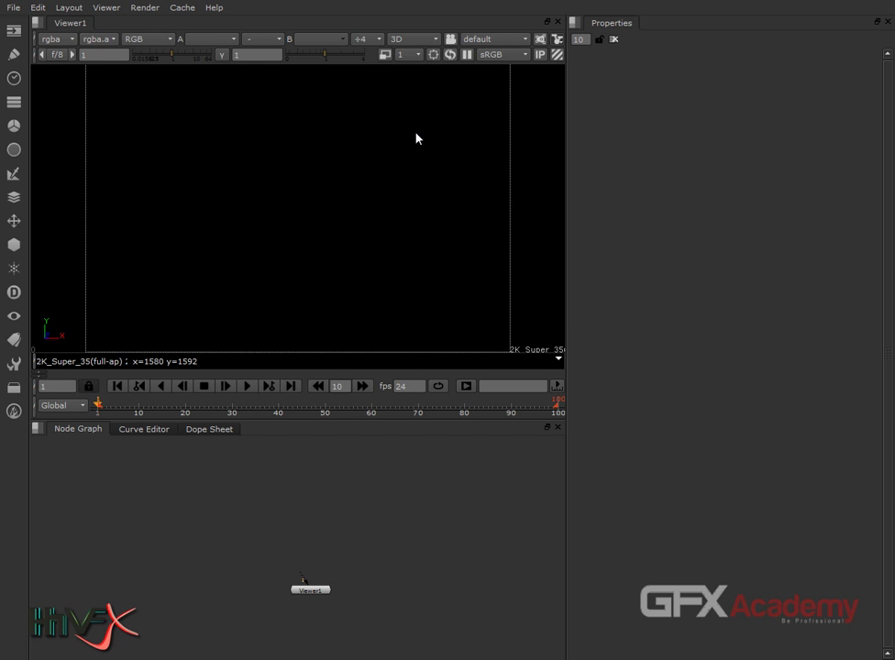
pyautogui.click(411, 39)
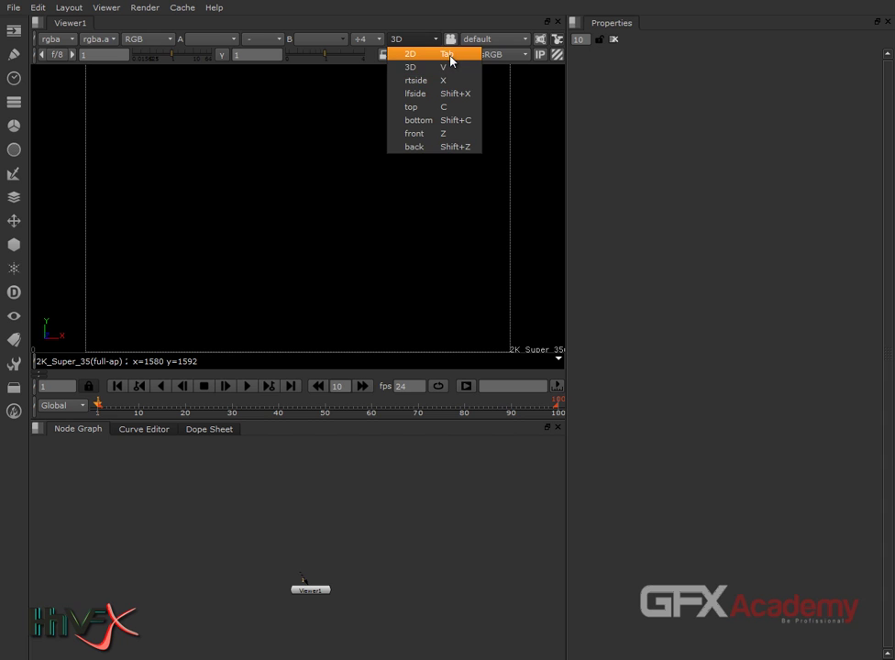
pyautogui.click(425, 41)
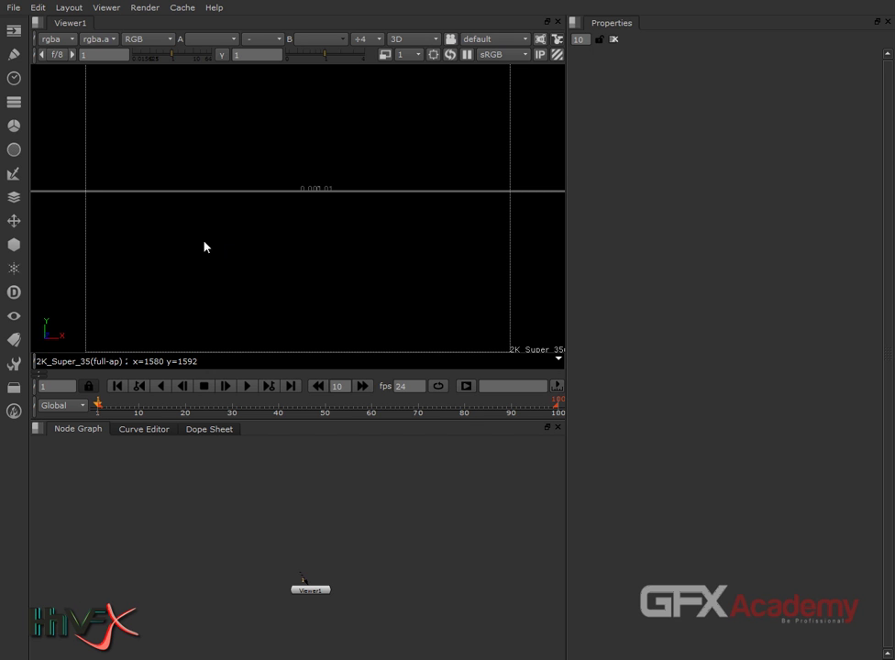
pyautogui.scroll(-3, 255, 223)
pyautogui.scroll(-5, 255, 223)
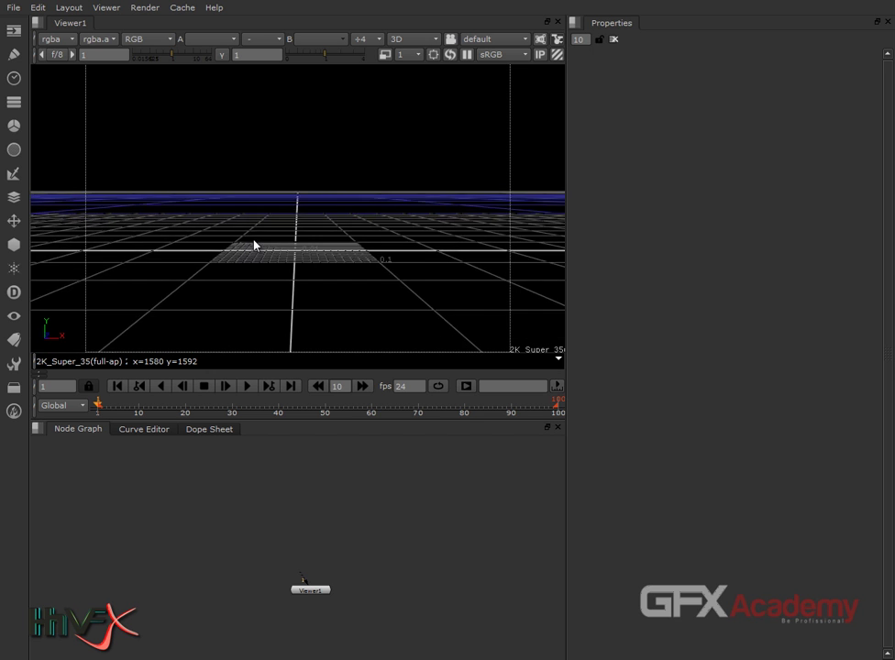
pyautogui.keyDown('ctrl'); pyautogui.moveTo(226, 257); pyautogui.dragTo(250, 250); pyautogui.keyUp('ctrl')
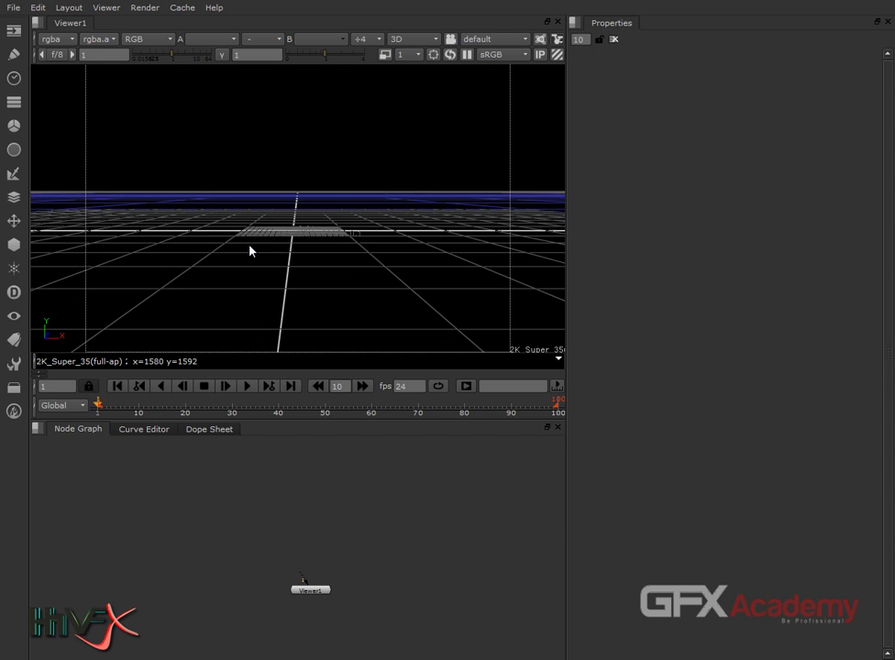
pyautogui.scroll(1, 250, 249)
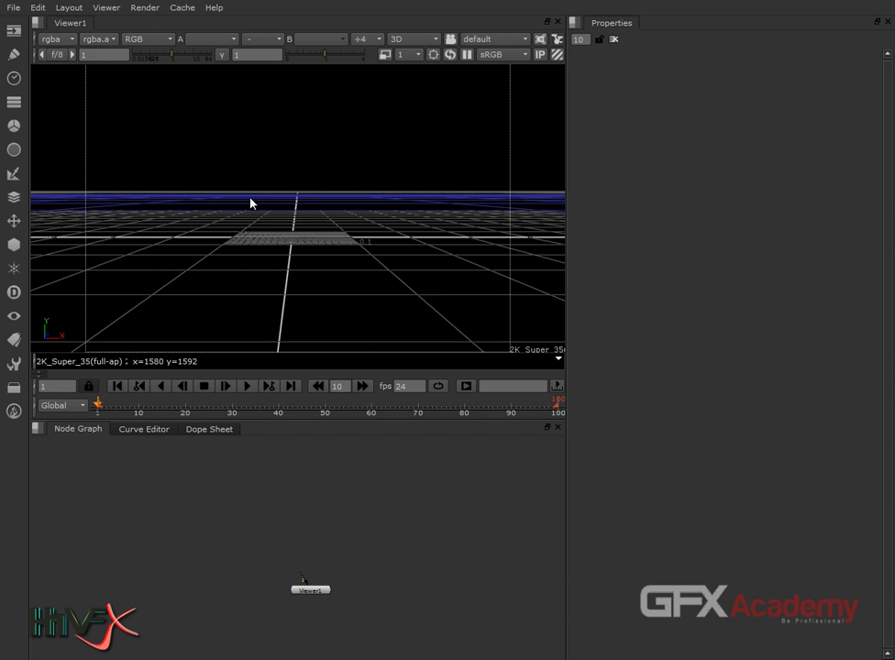
# Add a ReadGeo node and place it above the Viewer node in the node graph
pyautogui.click(14, 245)
pyautogui.moveTo(64, 264)
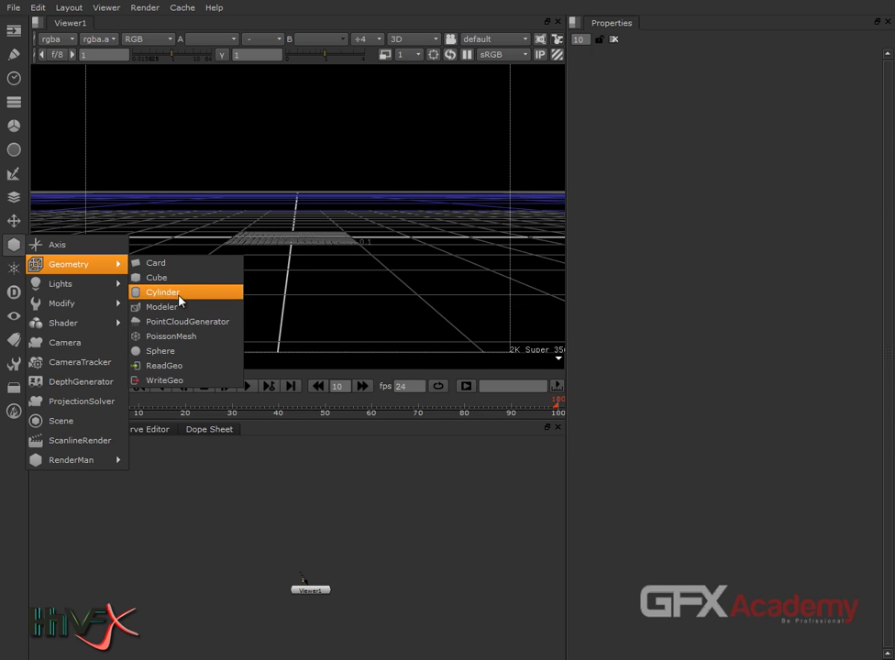
pyautogui.click(183, 366)
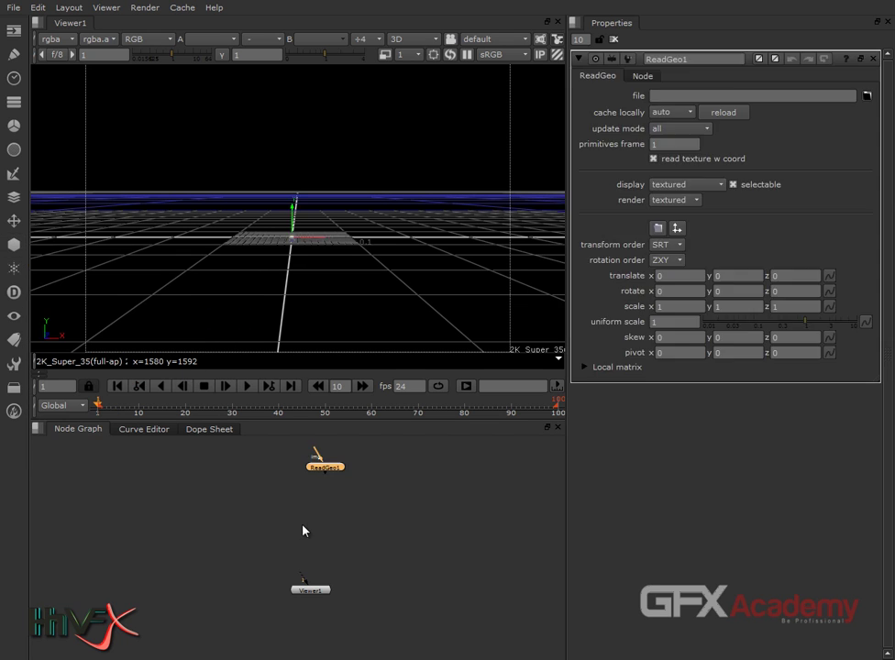
pyautogui.moveTo(321, 467); pyautogui.dragTo(314, 507)
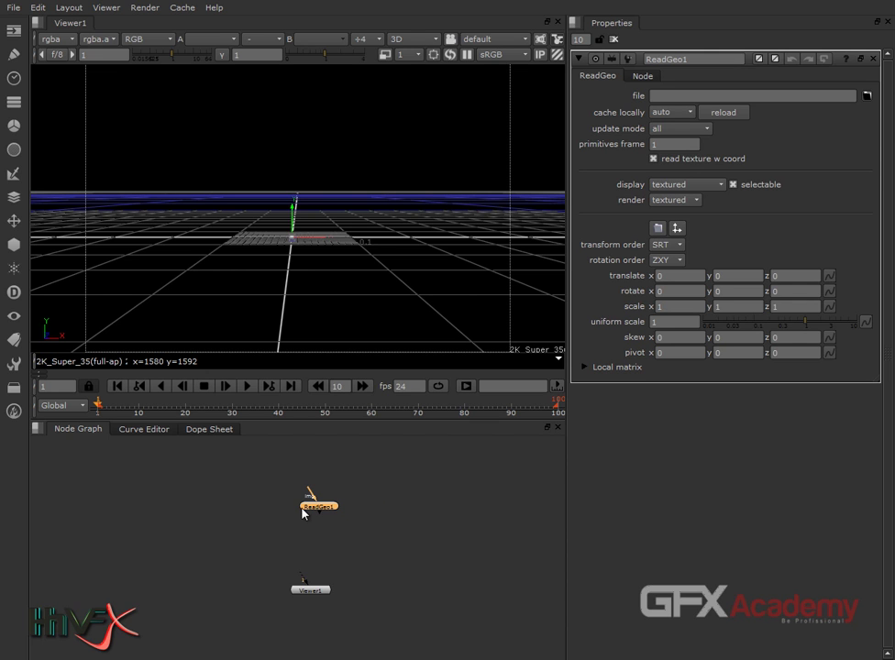
pyautogui.scroll(3, 321, 516)
pyautogui.moveTo(318, 510); pyautogui.dragTo(321, 546)
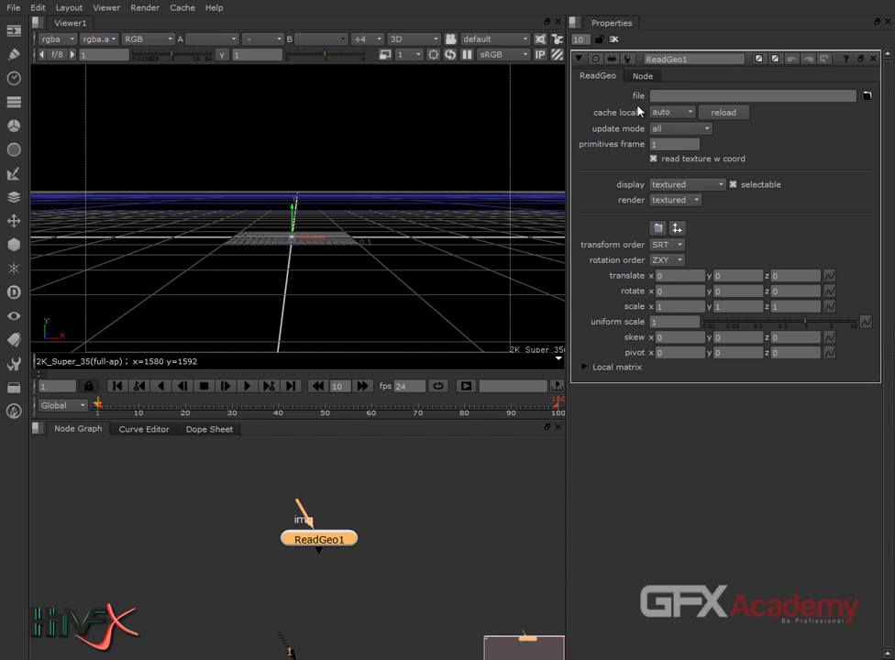
# Load the file E:/test.obj into the ReadGeo node
pyautogui.click(867, 96)
pyautogui.moveTo(431, 2); pyautogui.dragTo(339, 110)
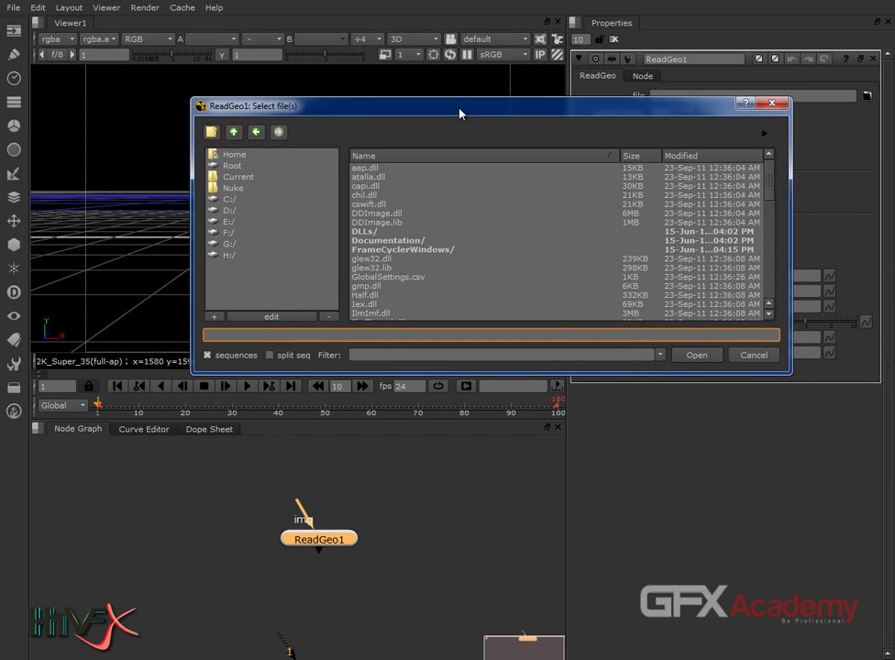
pyautogui.click(393, 269)
pyautogui.scroll(-3, 393, 277)
pyautogui.scroll(-15, 393, 277)
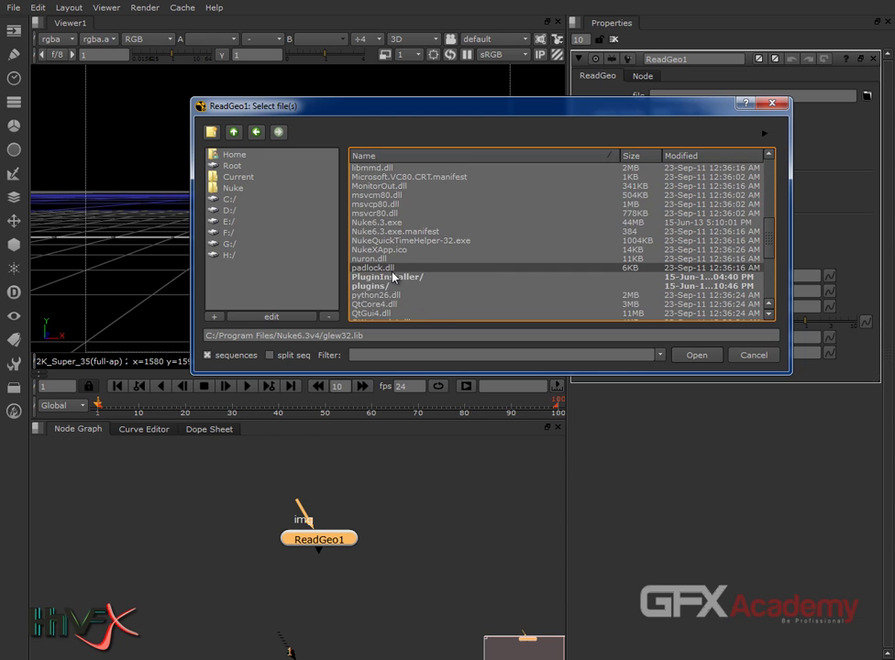
pyautogui.click(237, 211)
pyautogui.click(467, 250)
pyautogui.doubleClick(453, 260)
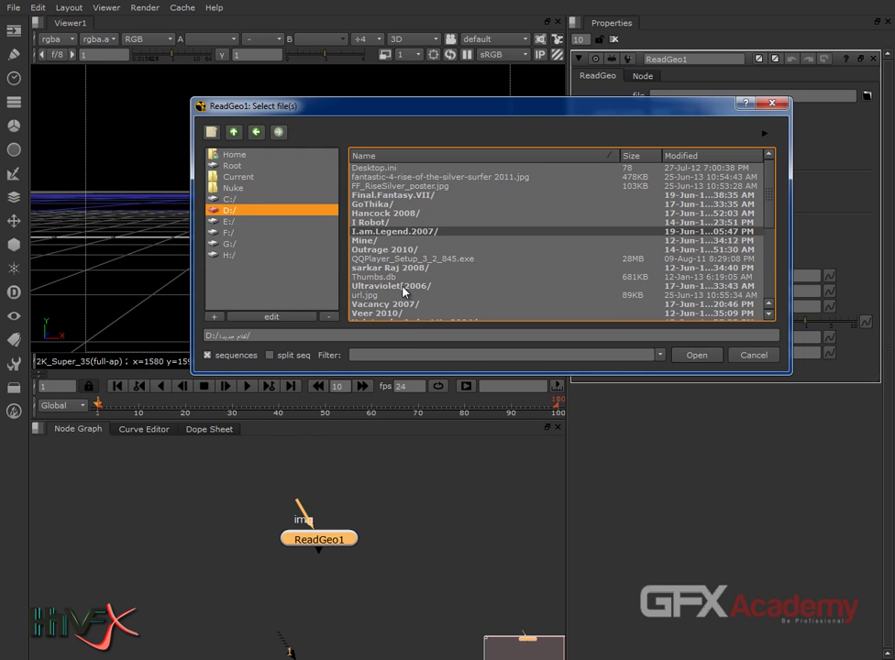
pyautogui.click(229, 221)
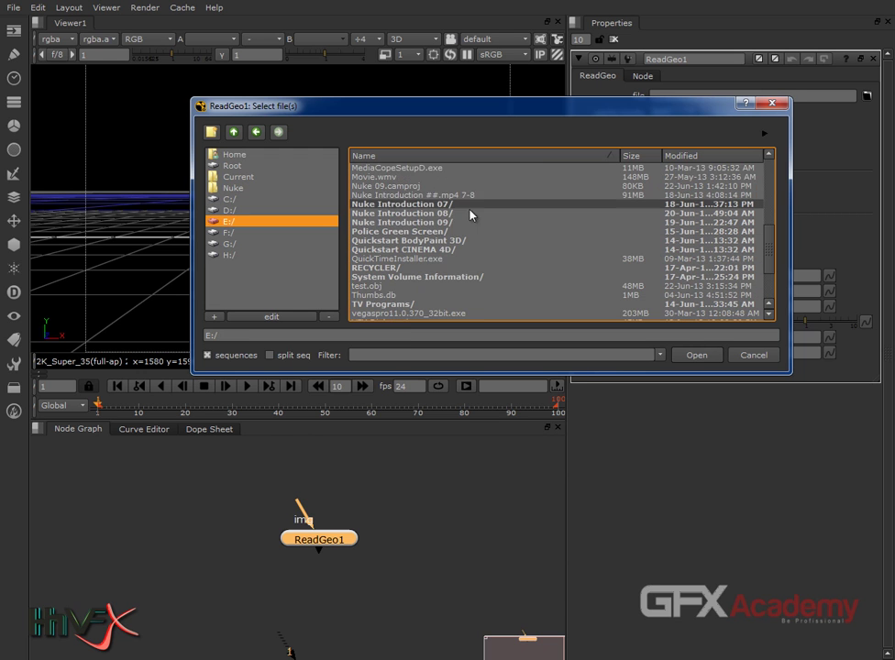
pyautogui.click(449, 287)
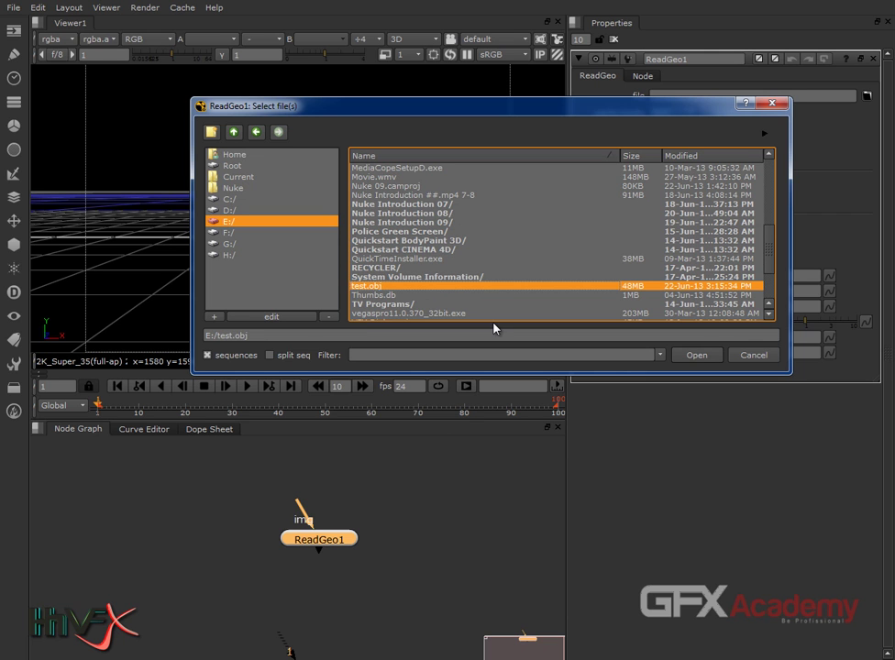
pyautogui.click(696, 356)
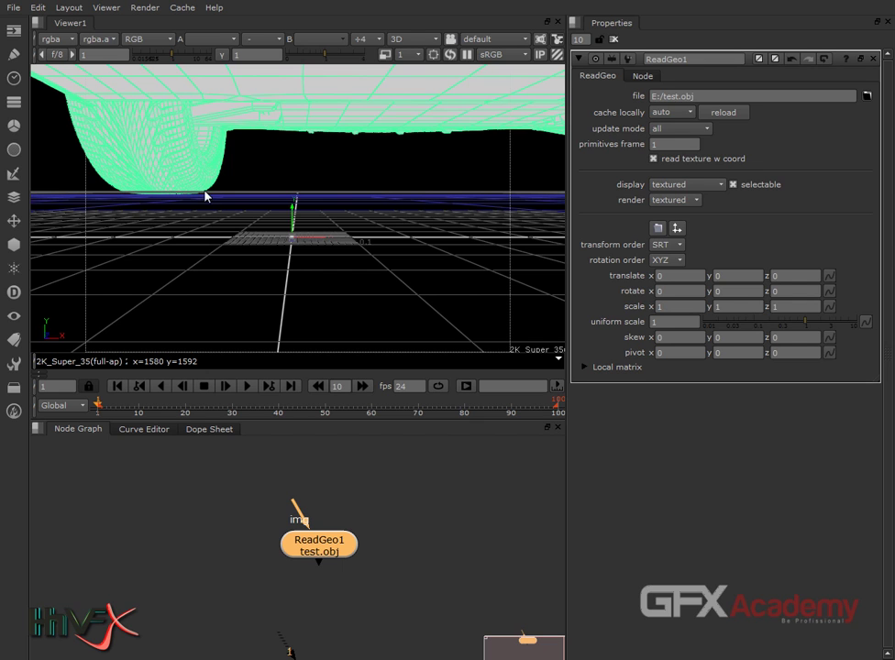
# Frame the imported car model in the 3D viewer and inspect it from several sides
pyautogui.click(295, 175)
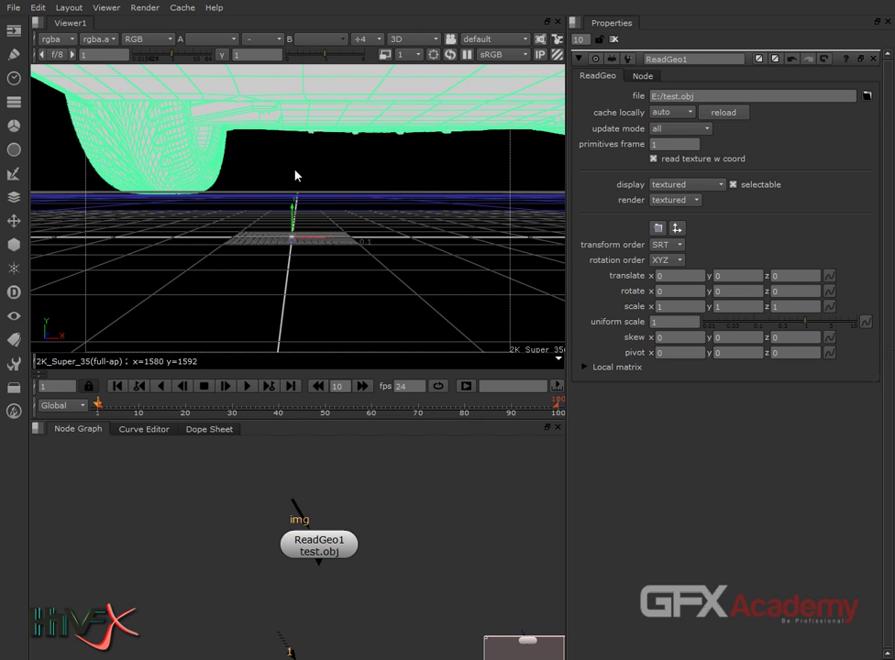
pyautogui.press('f')
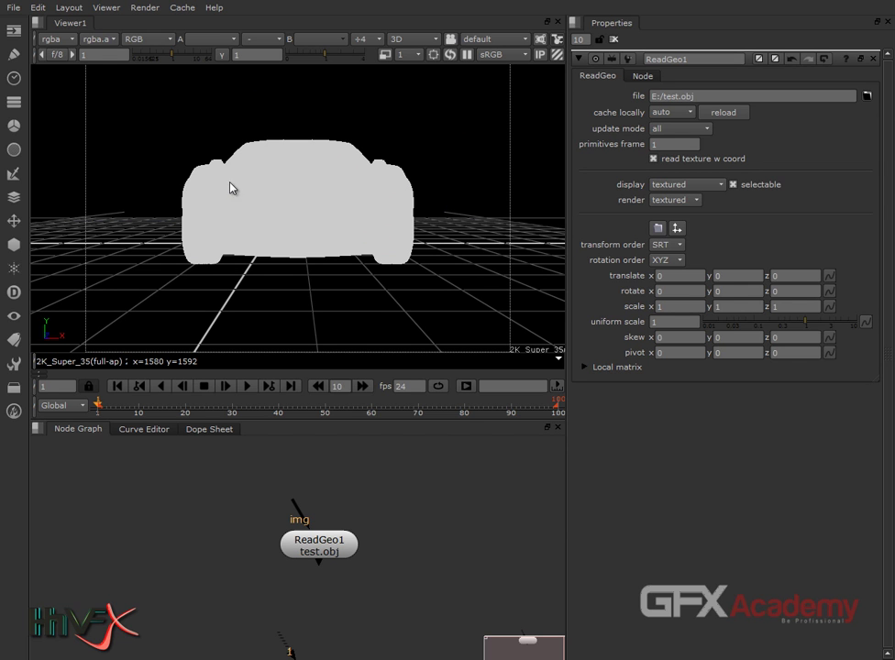
pyautogui.keyDown('ctrl'); pyautogui.moveTo(334, 266); pyautogui.dragTo(379, 259); pyautogui.keyUp('ctrl')
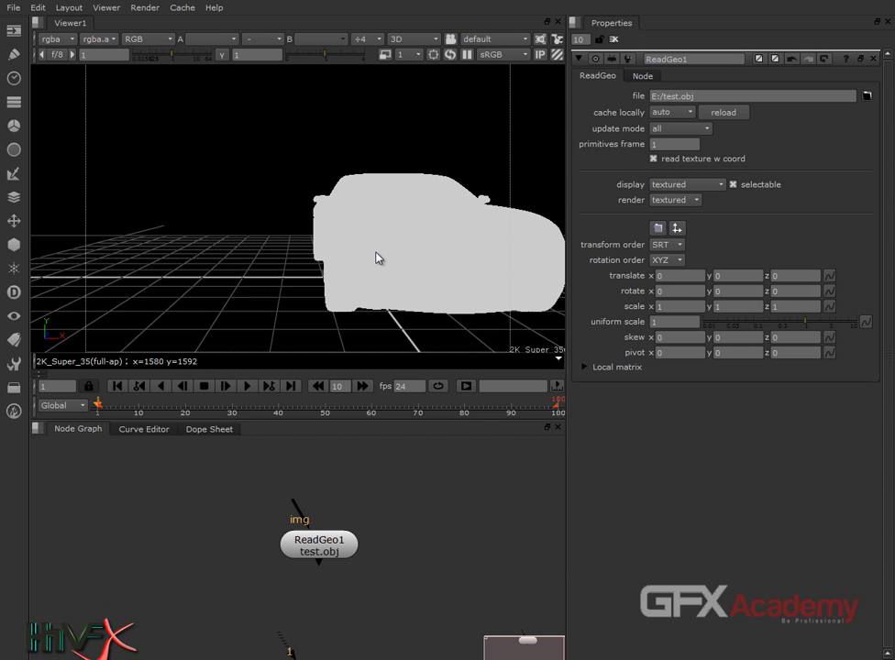
pyautogui.keyDown('ctrl'); pyautogui.moveTo(315, 269); pyautogui.dragTo(407, 300); pyautogui.keyUp('ctrl')
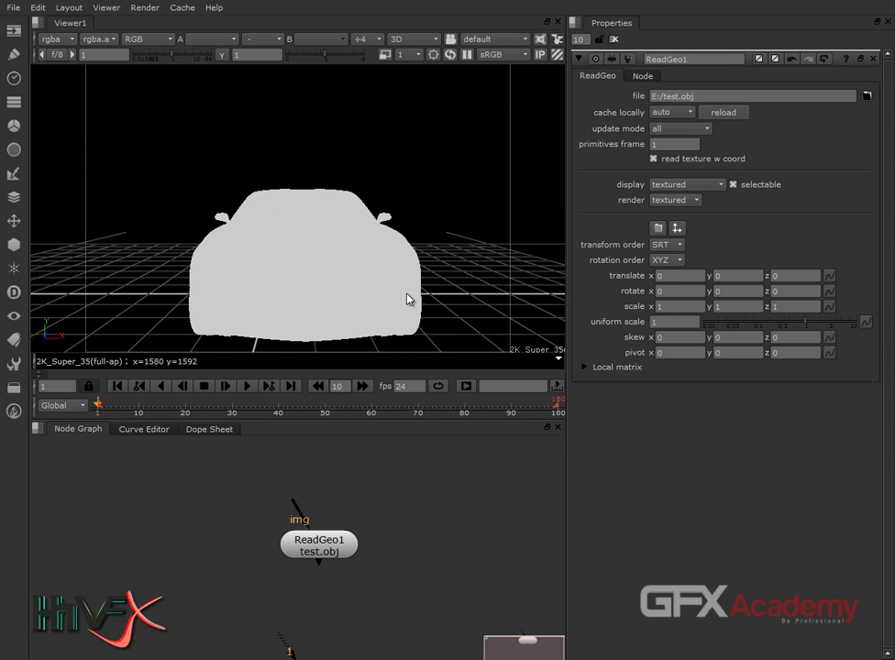
# Select the ReadGeo node that holds the car model
pyautogui.click(309, 246)
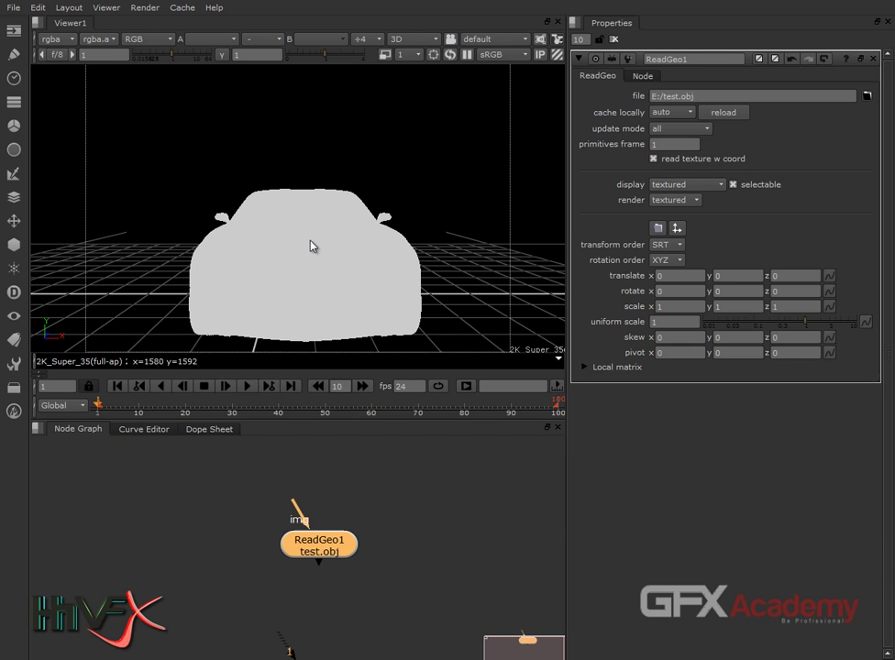
pyautogui.click(449, 162)
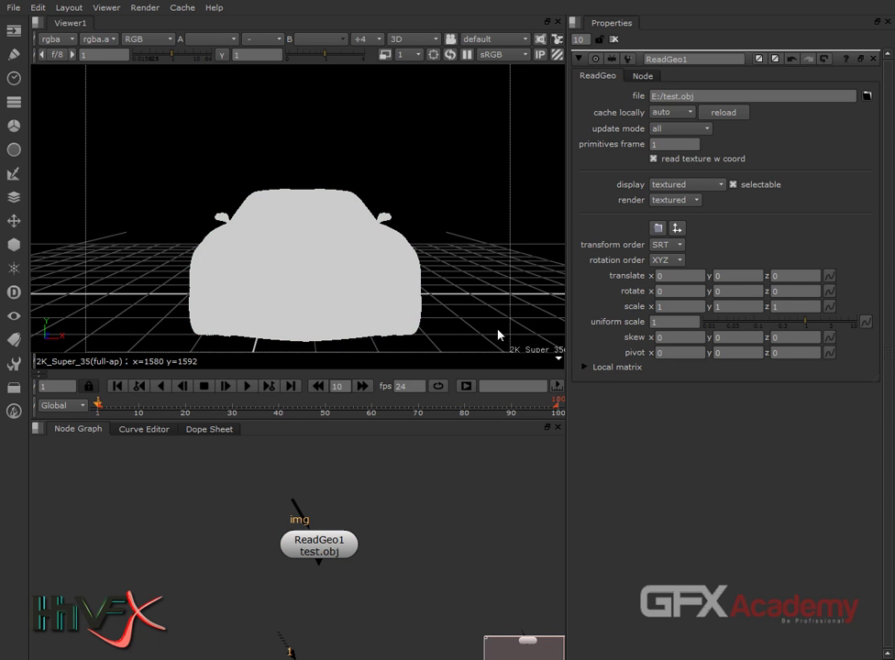
pyautogui.click(315, 542)
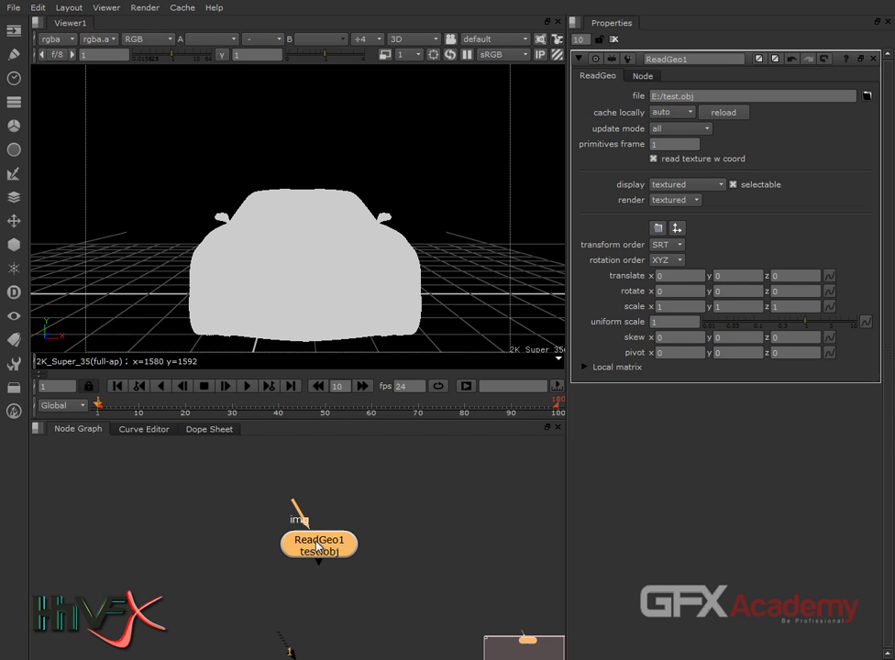
# Add a point Light node to the scene containing the car model
pyautogui.click(321, 315)
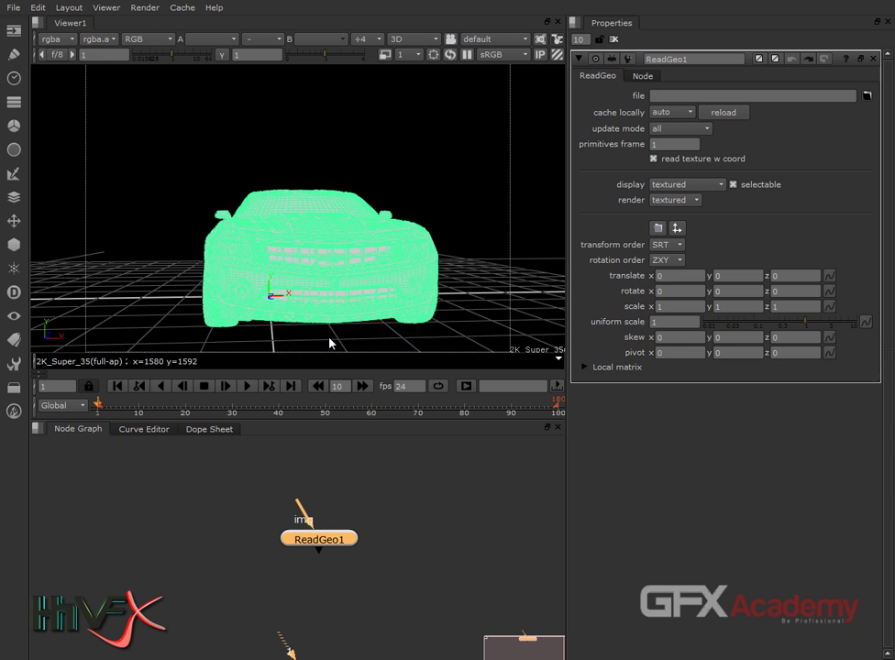
pyautogui.click(345, 330)
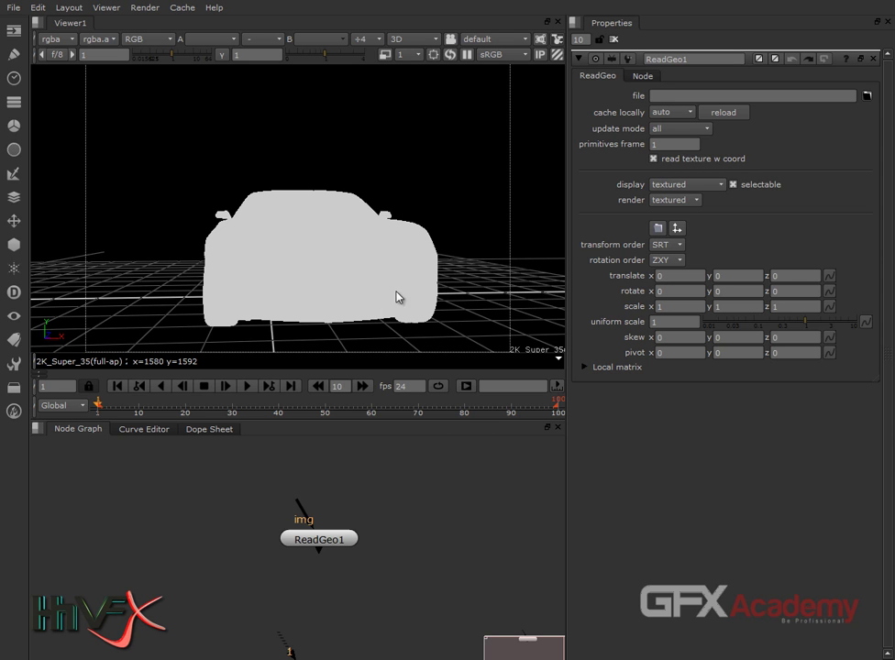
pyautogui.keyDown('ctrl'); pyautogui.moveTo(495, 309); pyautogui.dragTo(495, 354); pyautogui.keyUp('ctrl')
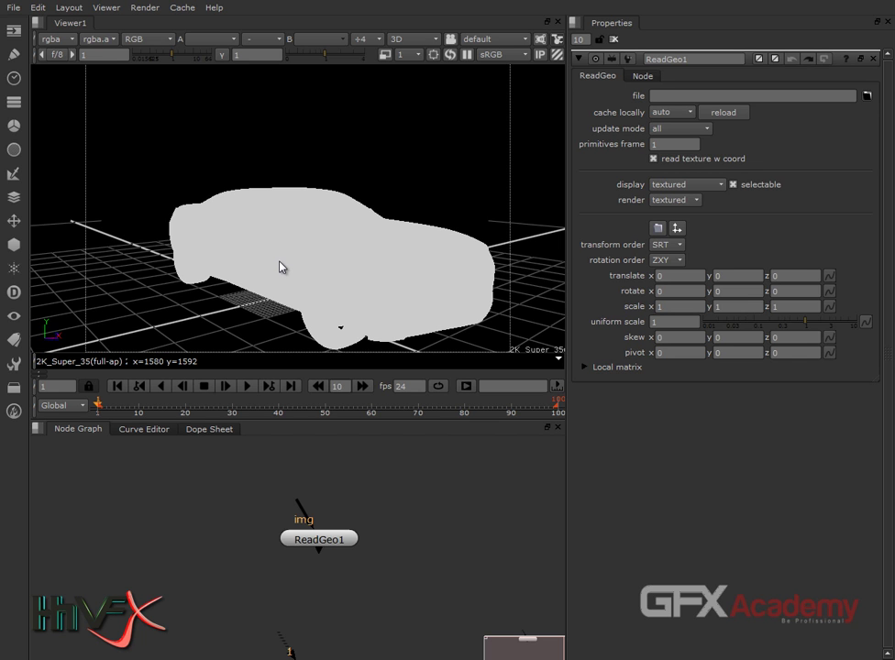
pyautogui.keyDown('ctrl'); pyautogui.moveTo(279, 267); pyautogui.dragTo(280, 267); pyautogui.keyUp('ctrl')
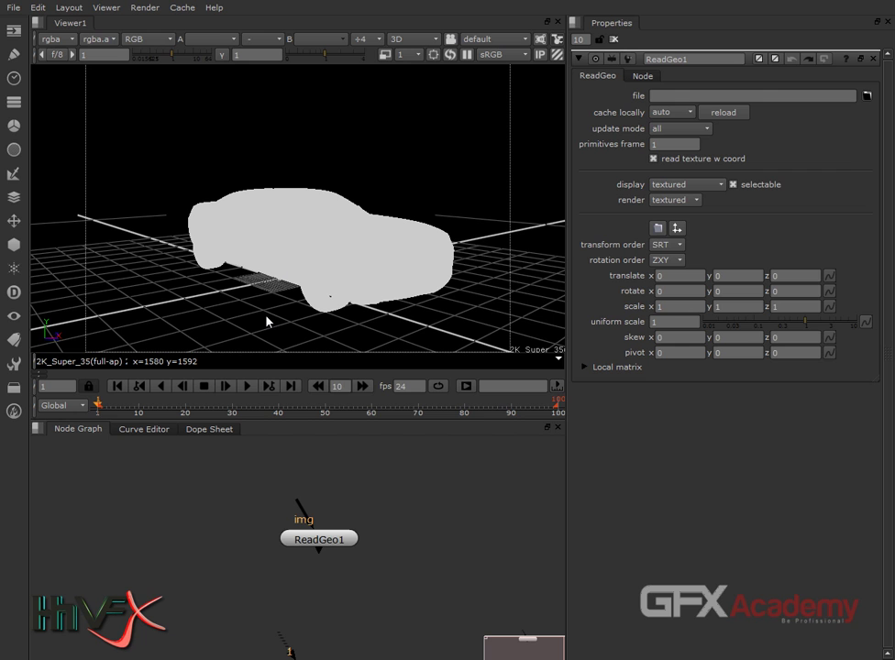
pyautogui.click(14, 245)
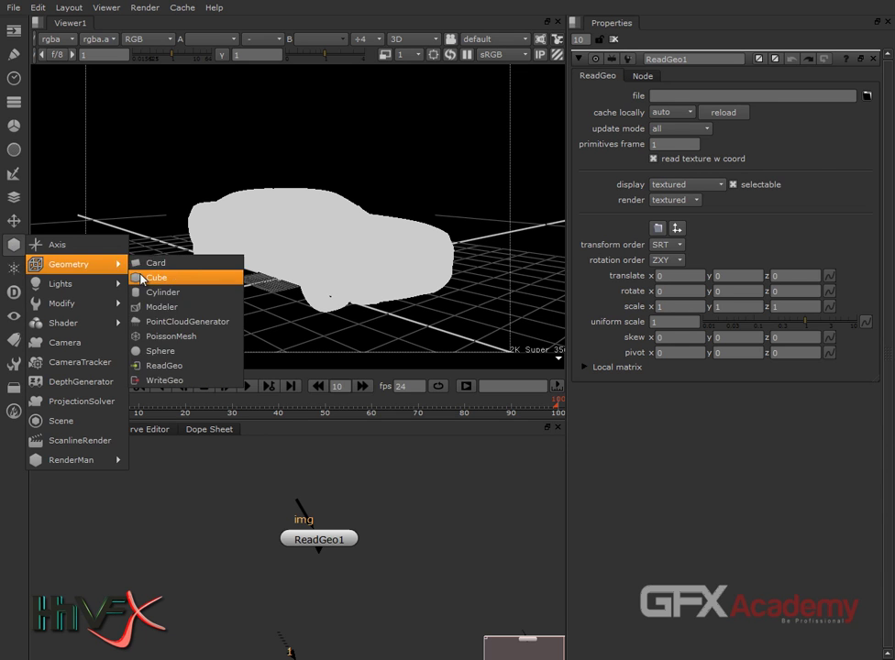
pyautogui.moveTo(66, 283)
pyautogui.click(185, 286)
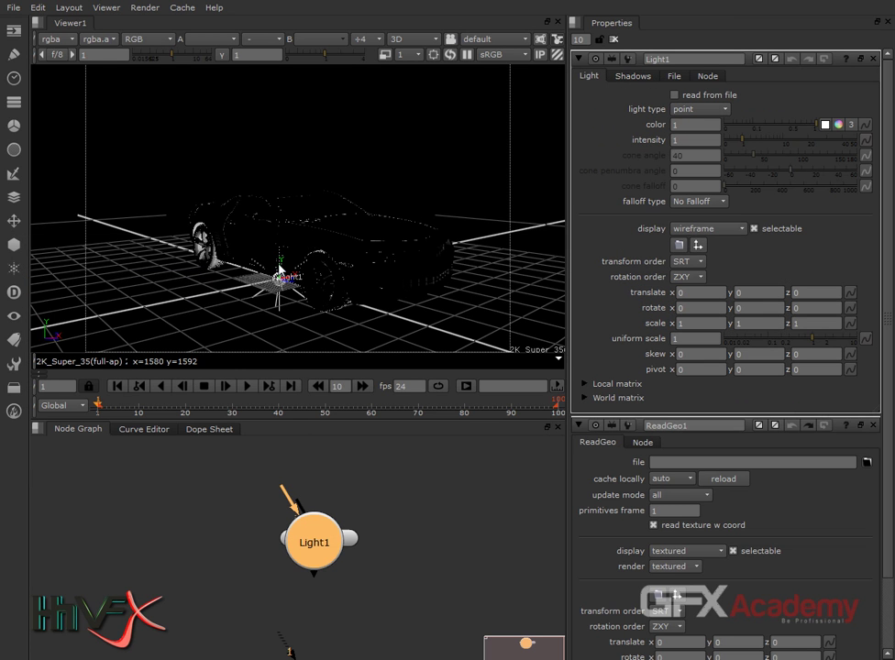
# Position the first light above the rear side of the car, at about X -216, Y 432 and Z 0
pyautogui.moveTo(280, 270); pyautogui.dragTo(281, 118)
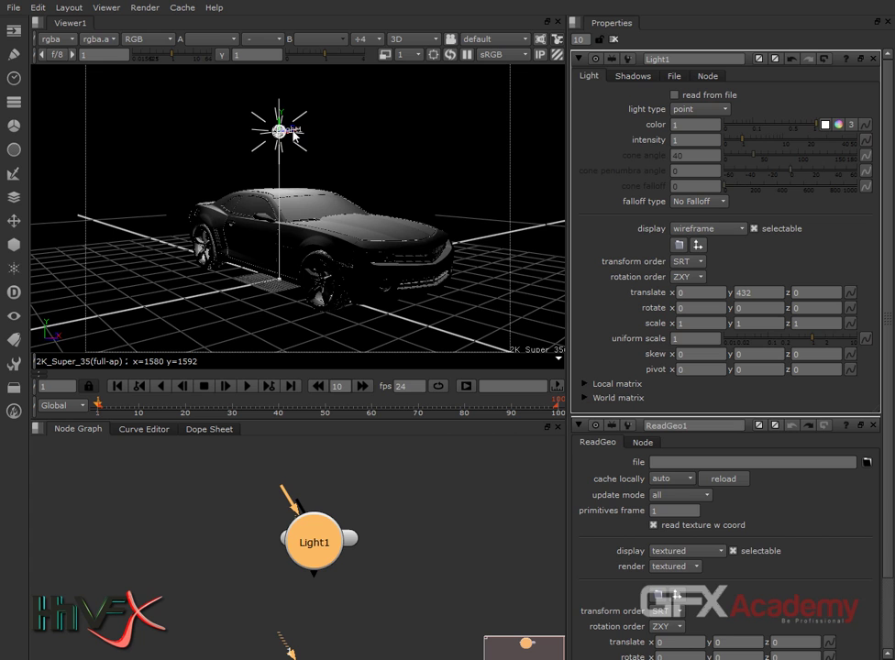
pyautogui.moveTo(294, 135); pyautogui.dragTo(484, 172)
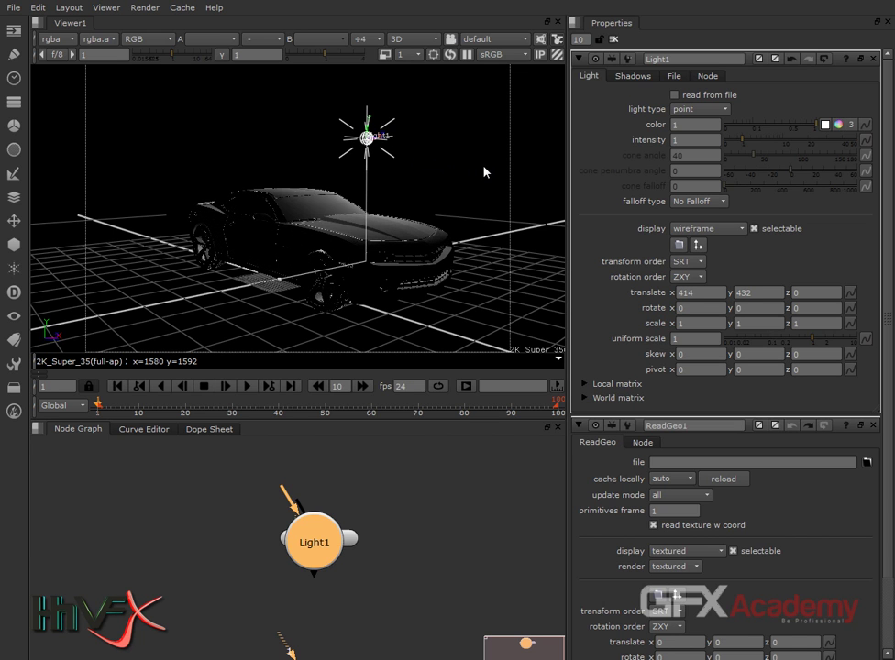
pyautogui.moveTo(372, 140); pyautogui.dragTo(195, 144)
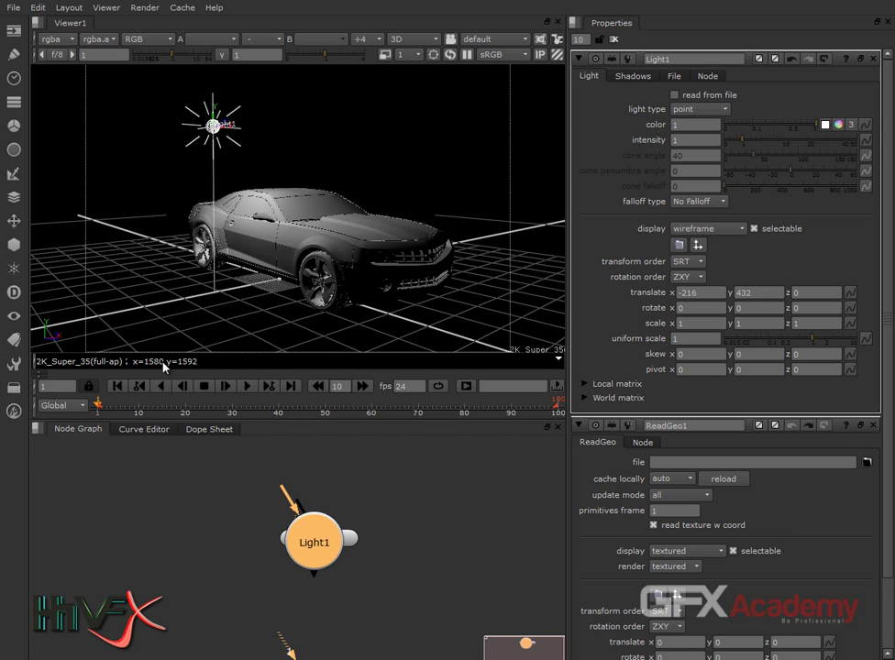
# Add a second point Light node to the node graph
pyautogui.click(13, 245)
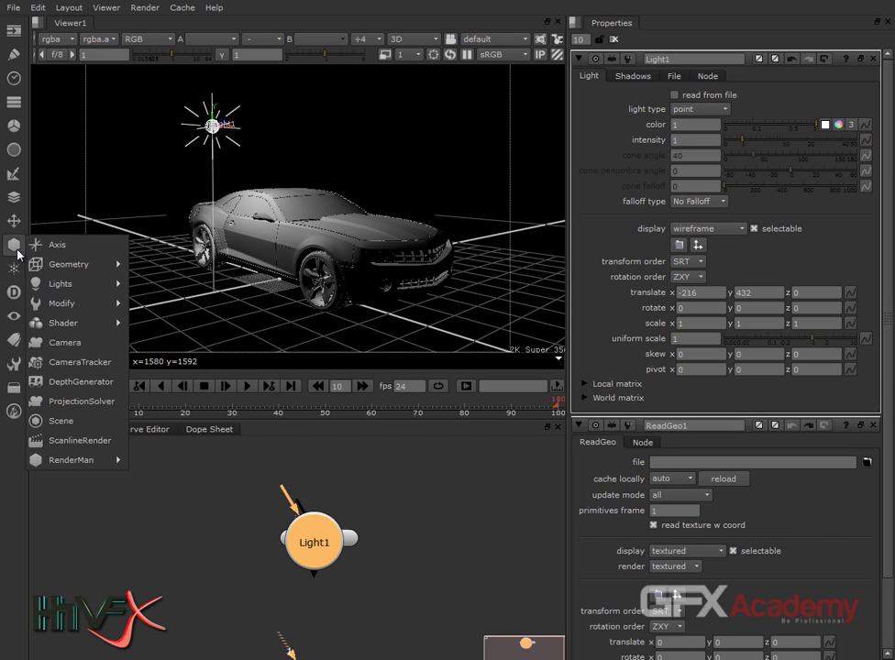
pyautogui.moveTo(41, 283)
pyautogui.click(147, 283)
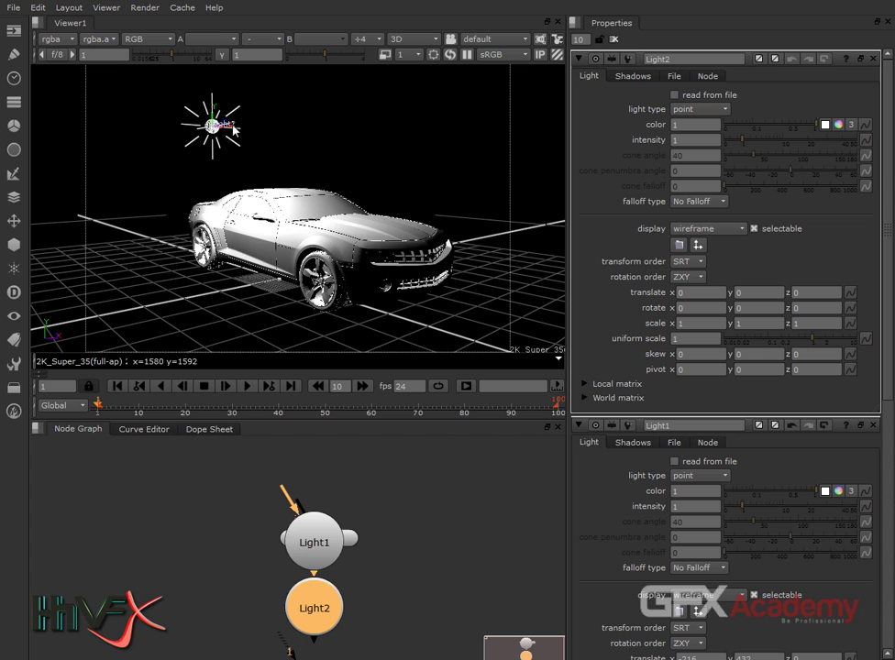
# Disconnect Light2 from Light1 and move the Light1 node clear of the ReadGeo node in the graph
pyautogui.click(310, 526)
pyautogui.moveTo(310, 534); pyautogui.dragTo(310, 498)
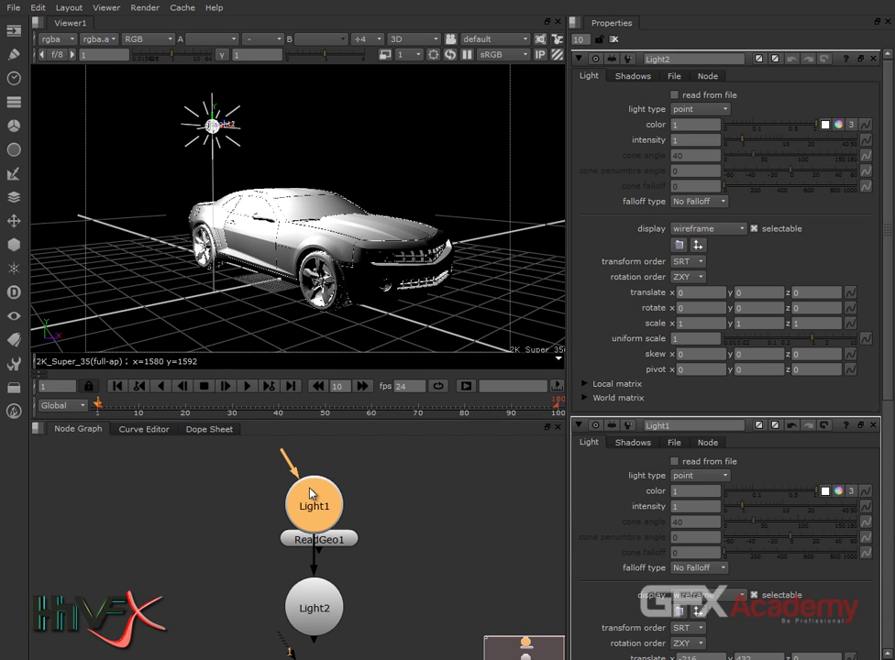
pyautogui.moveTo(314, 570); pyautogui.dragTo(408, 495)
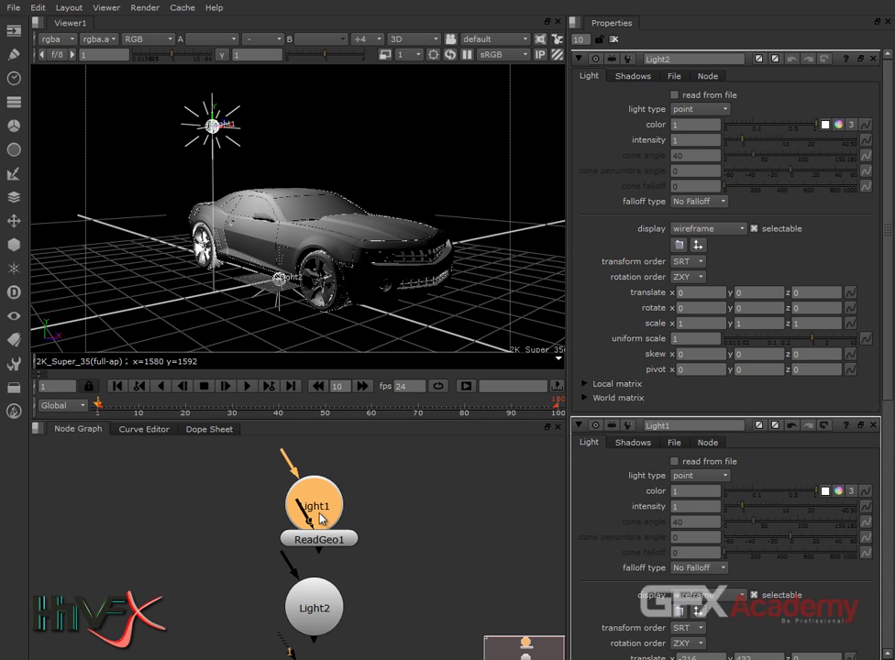
pyautogui.moveTo(322, 504); pyautogui.dragTo(463, 507)
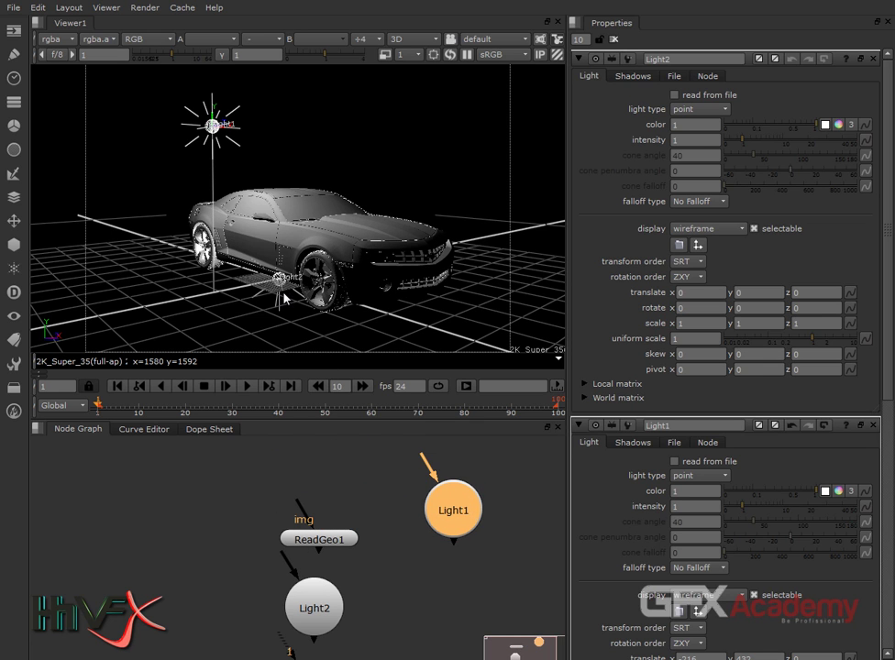
# Raise Light2 to about Y 424 and move it toward the car's front, to about Z 440
pyautogui.click(284, 261)
pyautogui.moveTo(282, 261); pyautogui.dragTo(280, 211)
pyautogui.moveTo(292, 166); pyautogui.dragTo(296, 132)
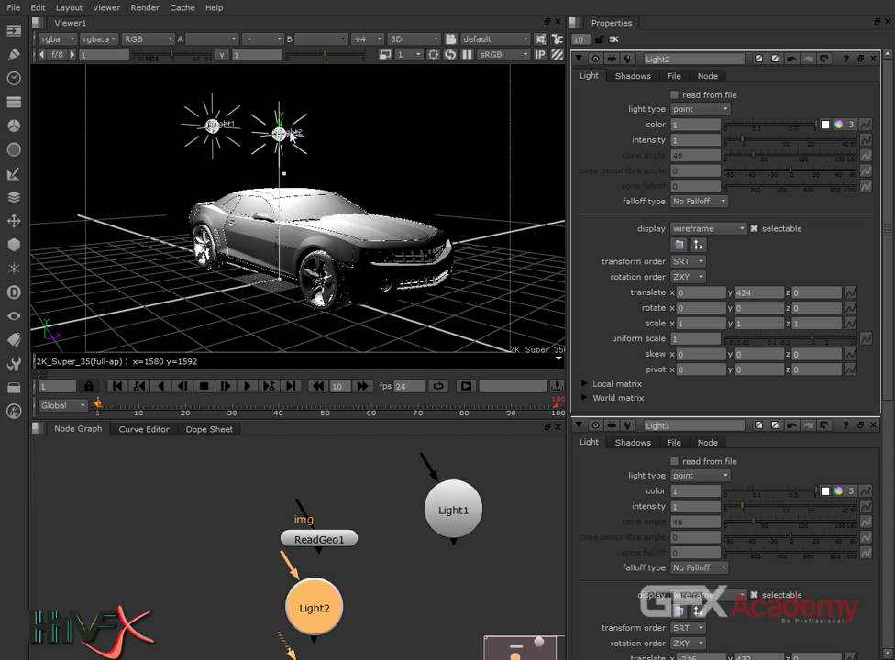
pyautogui.moveTo(383, 160); pyautogui.dragTo(526, 192)
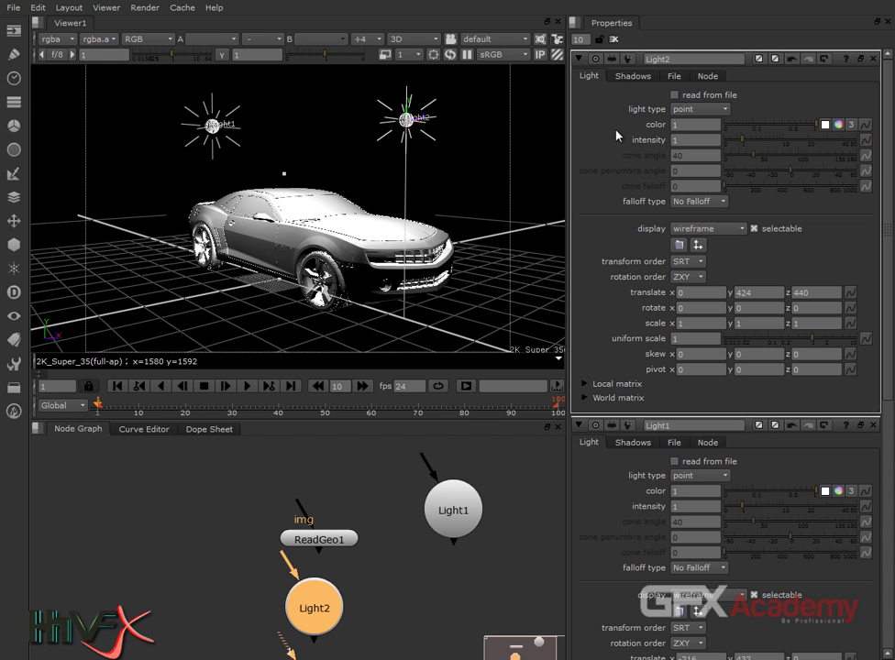
# Try several color tints on Light2 and settle on pale yellow, about red 0.966, green 0.880 and blue 0.43
pyautogui.click(837, 126)
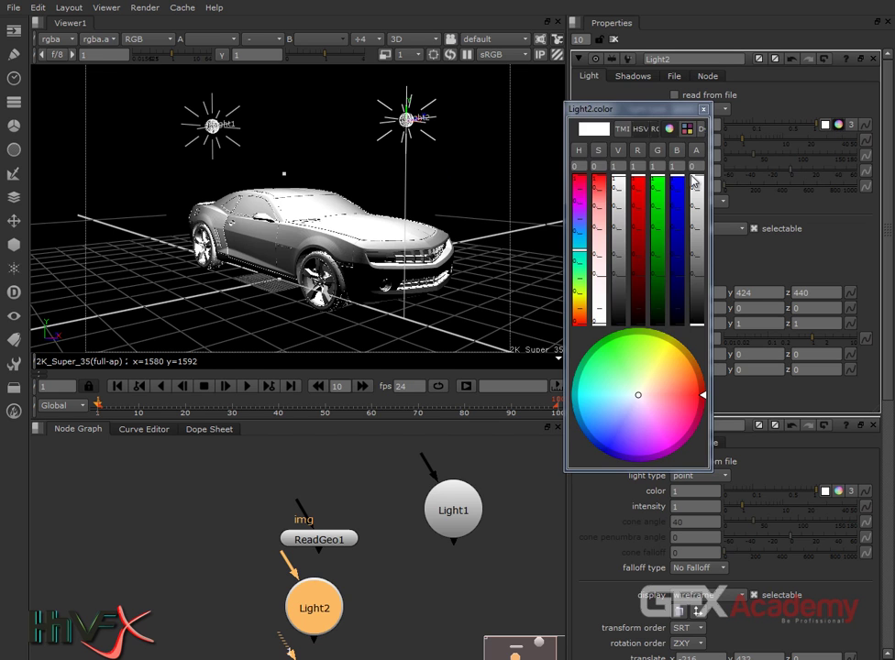
pyautogui.click(684, 310)
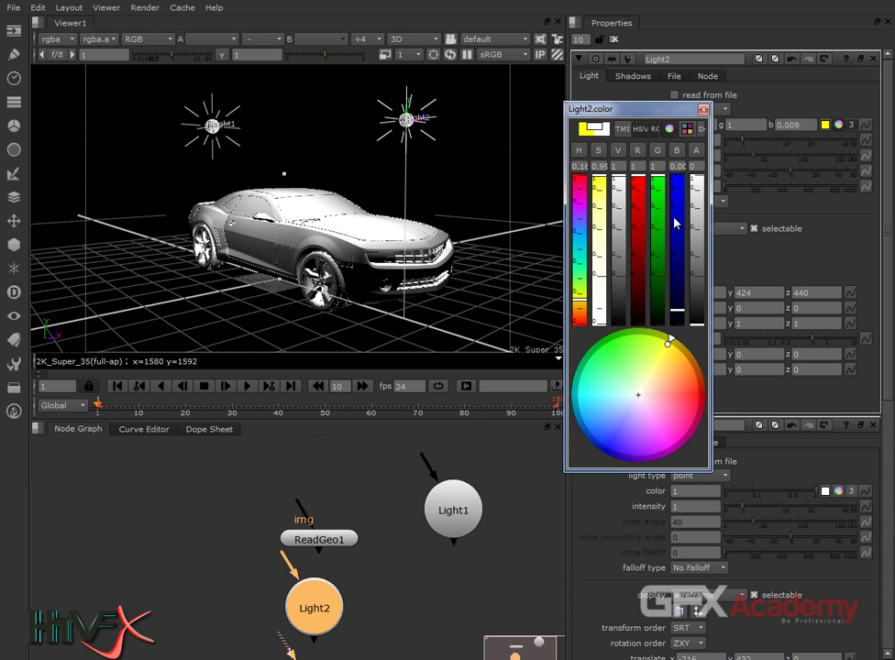
pyautogui.click(676, 222)
pyautogui.moveTo(585, 220); pyautogui.dragTo(580, 255)
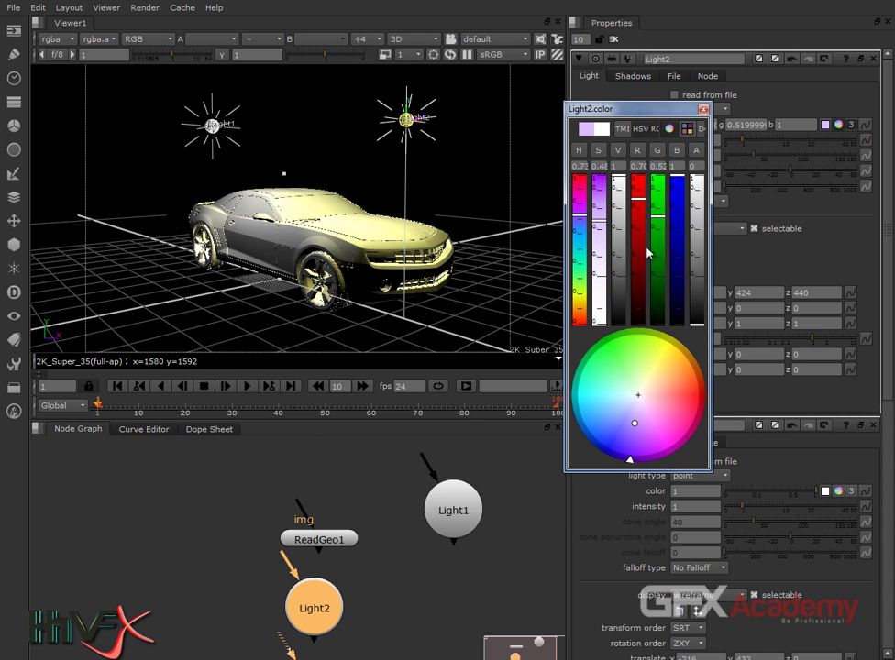
pyautogui.moveTo(630, 459); pyautogui.dragTo(573, 395)
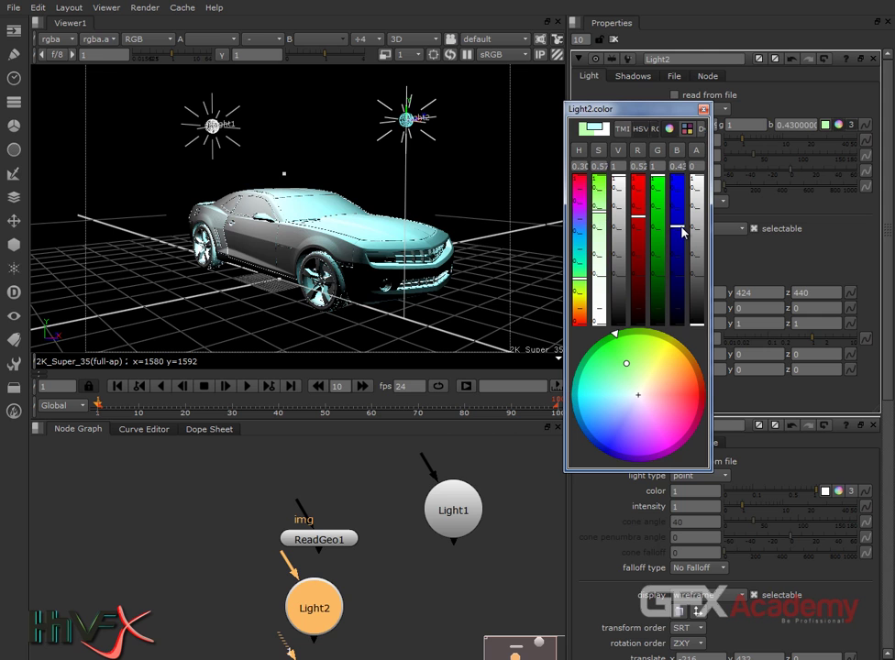
pyautogui.click(680, 227)
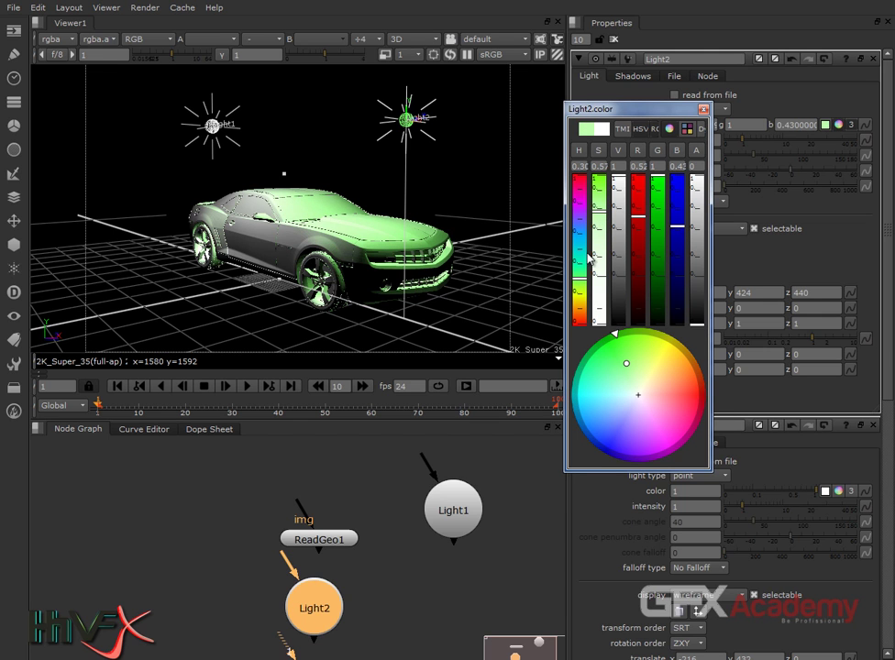
pyautogui.click(574, 397)
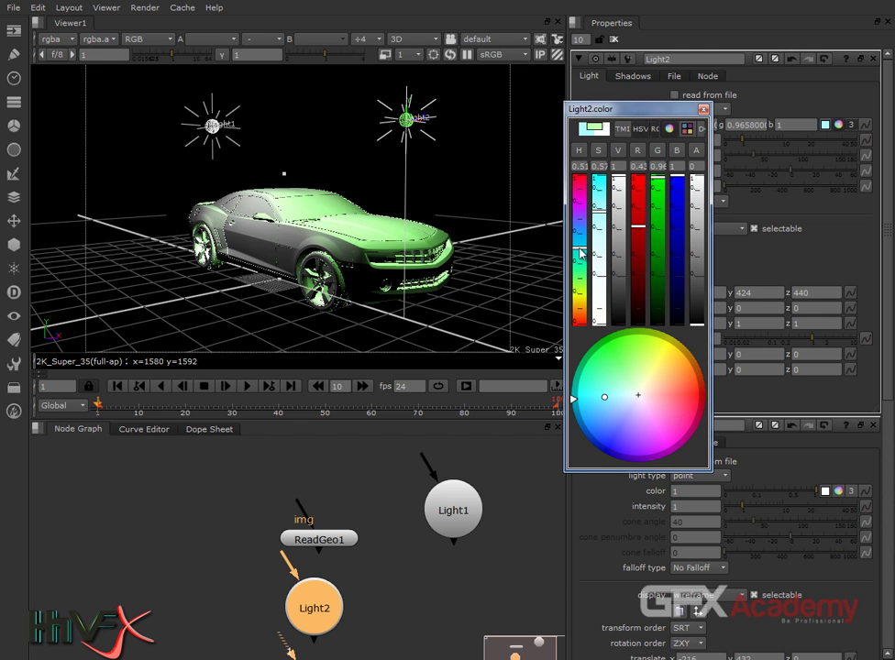
pyautogui.click(679, 216)
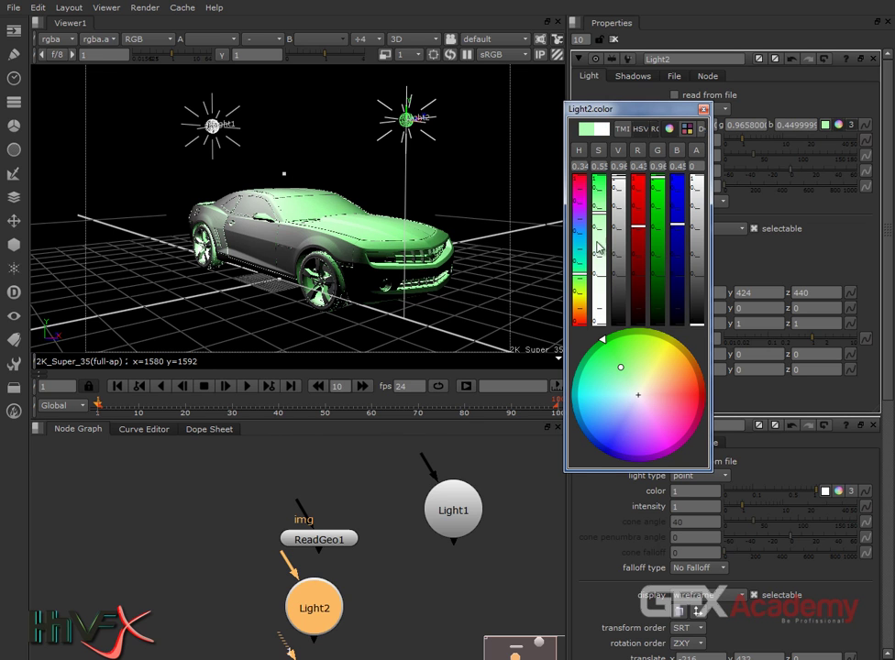
pyautogui.click(578, 310)
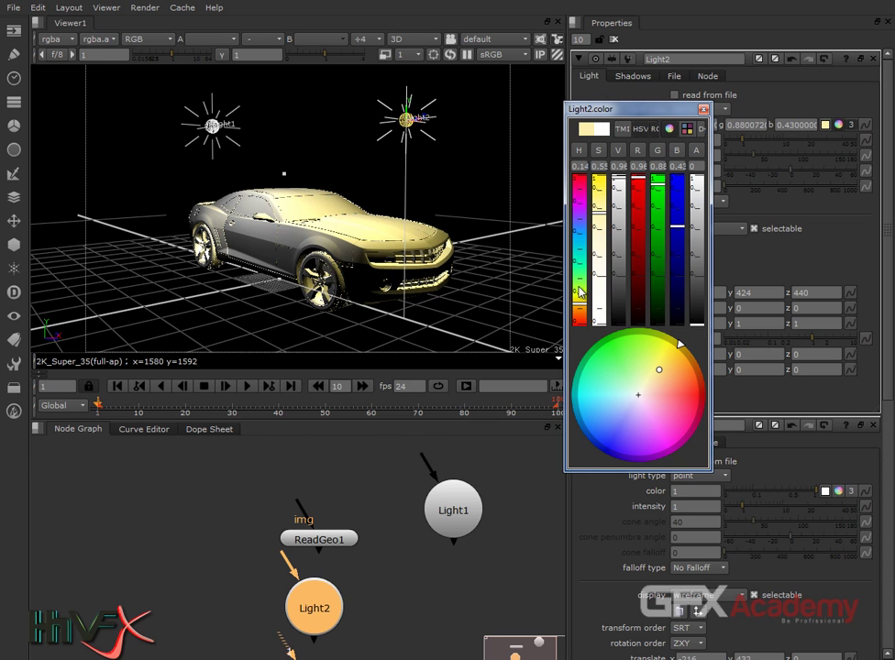
pyautogui.click(704, 109)
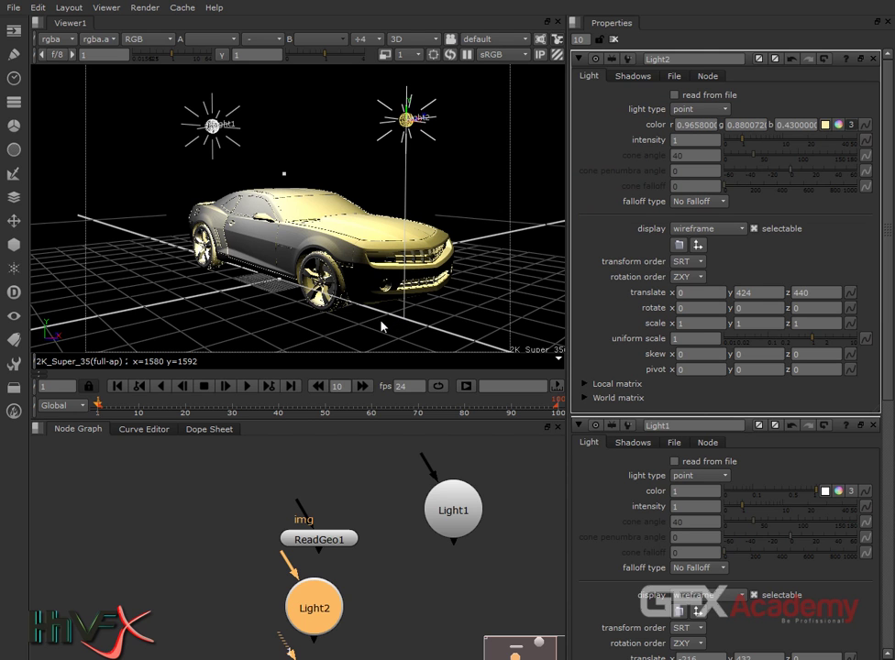
# Move Light2 to the opposite side of the car from Light1, at about X 406, Y 372 and Z 490
pyautogui.keyDown('ctrl'); pyautogui.moveTo(342, 332); pyautogui.dragTo(129, 257); pyautogui.keyUp('ctrl')
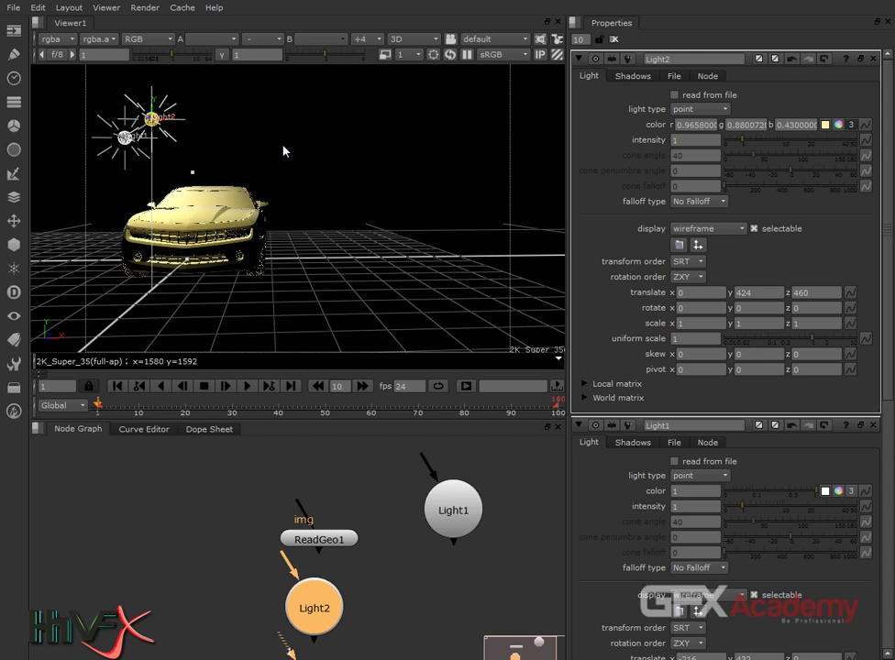
pyautogui.moveTo(151, 119); pyautogui.dragTo(315, 145)
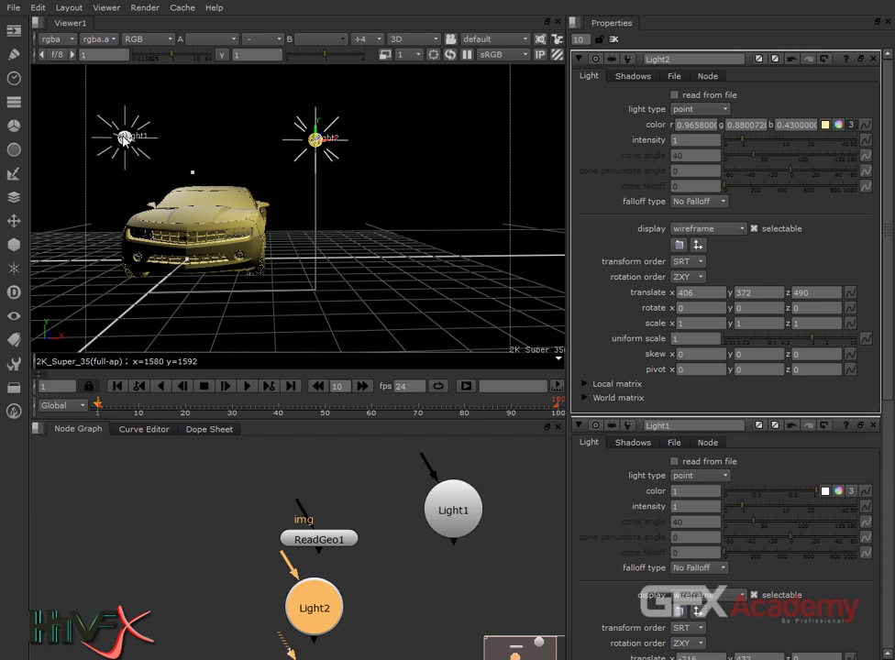
# Set Light1's color to yellowish green, about red 0.53, green 0.915 and blue 0.1
pyautogui.click(124, 138)
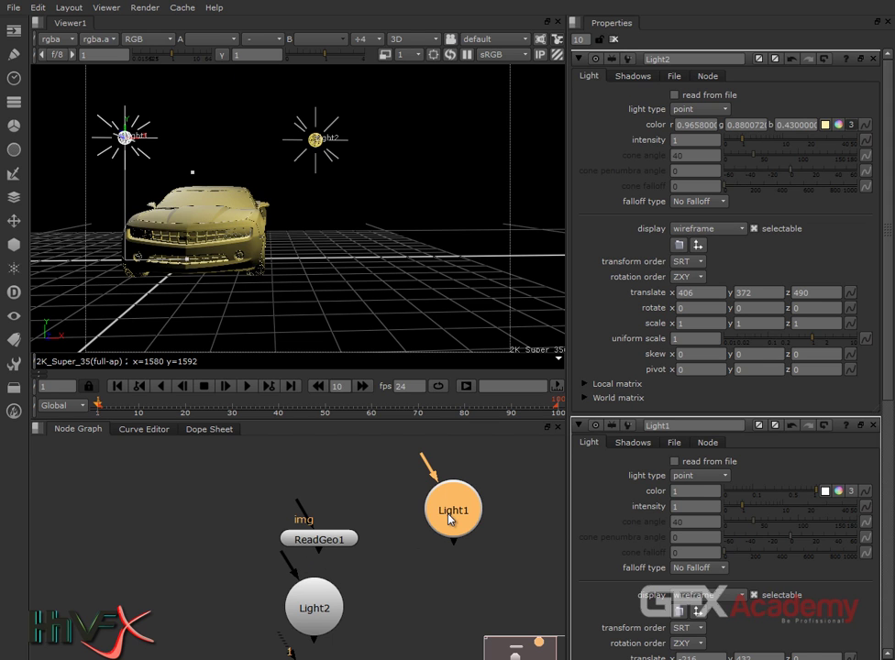
pyautogui.doubleClick(449, 519)
pyautogui.click(836, 124)
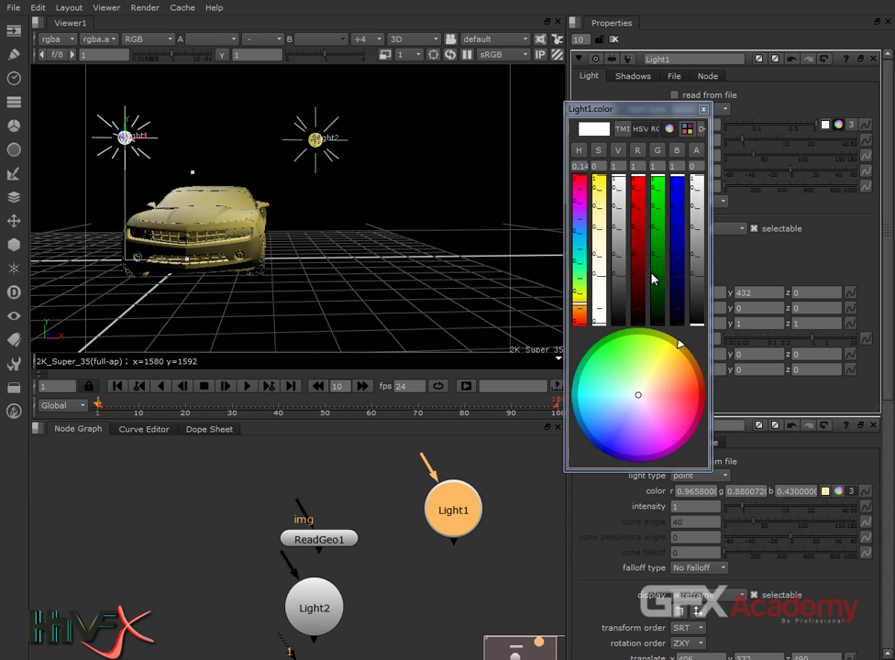
pyautogui.moveTo(677, 300); pyautogui.dragTo(679, 221)
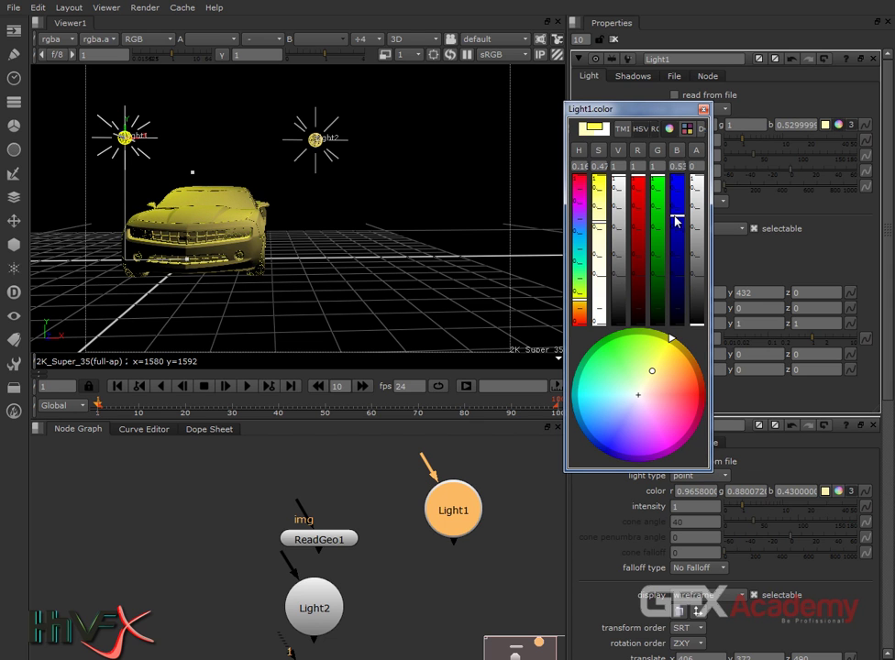
pyautogui.click(586, 245)
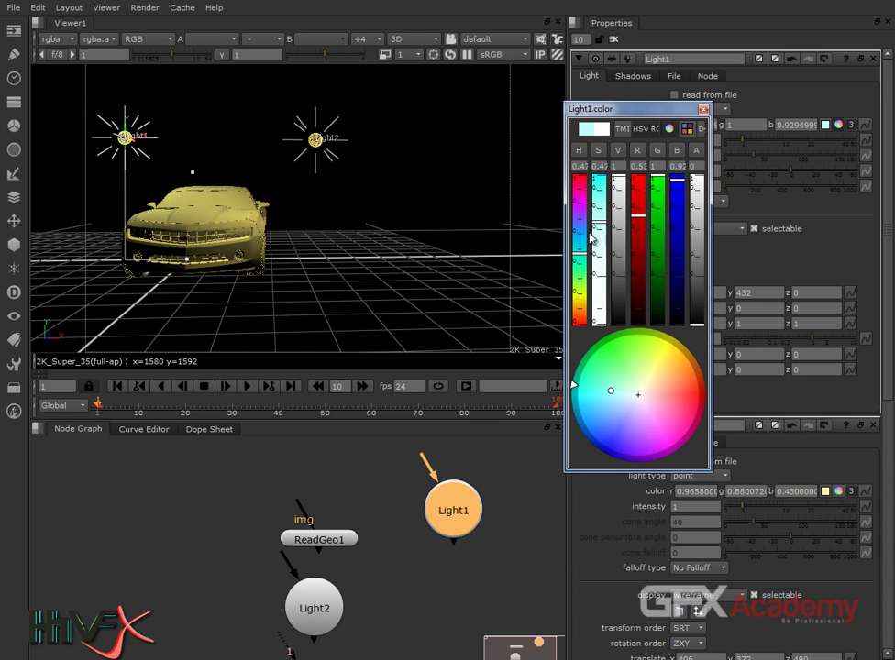
pyautogui.click(677, 215)
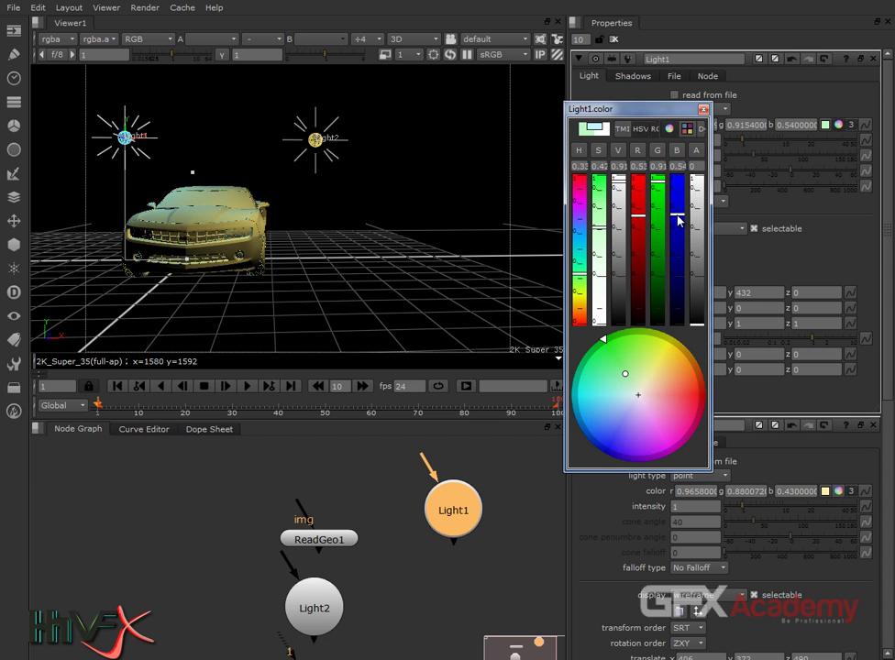
pyautogui.click(678, 276)
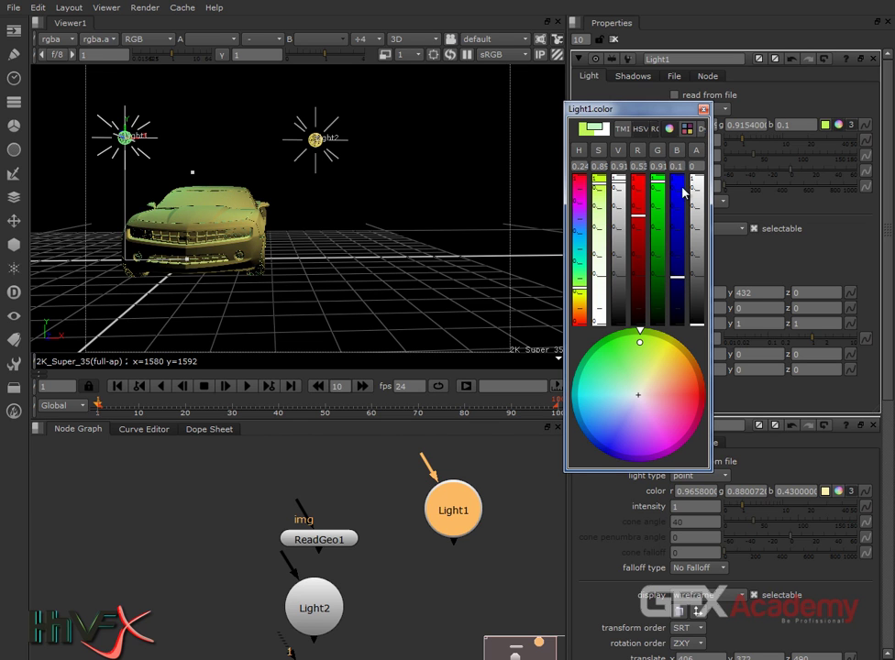
pyautogui.click(703, 109)
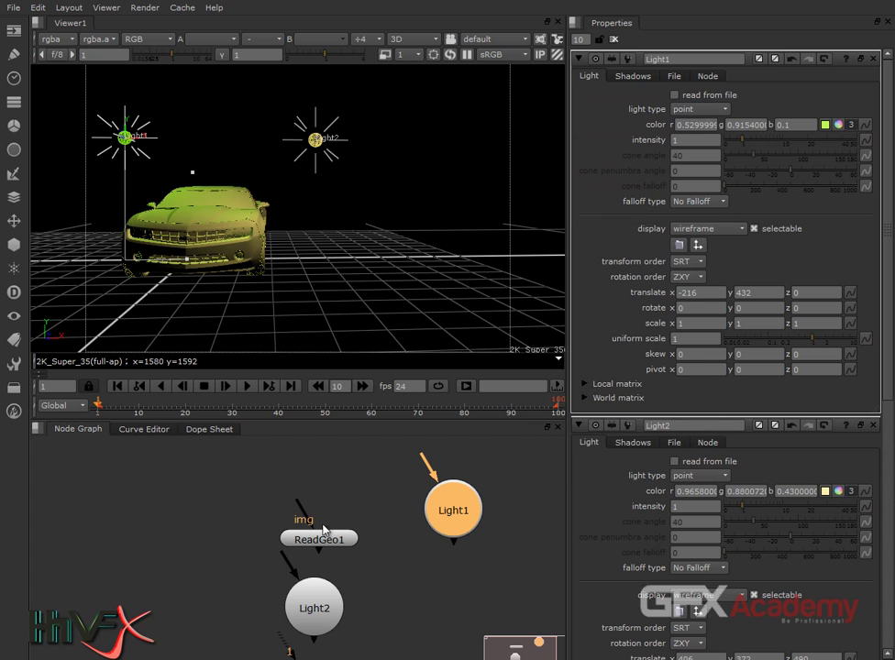
# Try blue, green and teal tints on Light2, ending on a near-neutral gray of about red 0.563, green 0.596 and blue 0.588
pyautogui.click(339, 604)
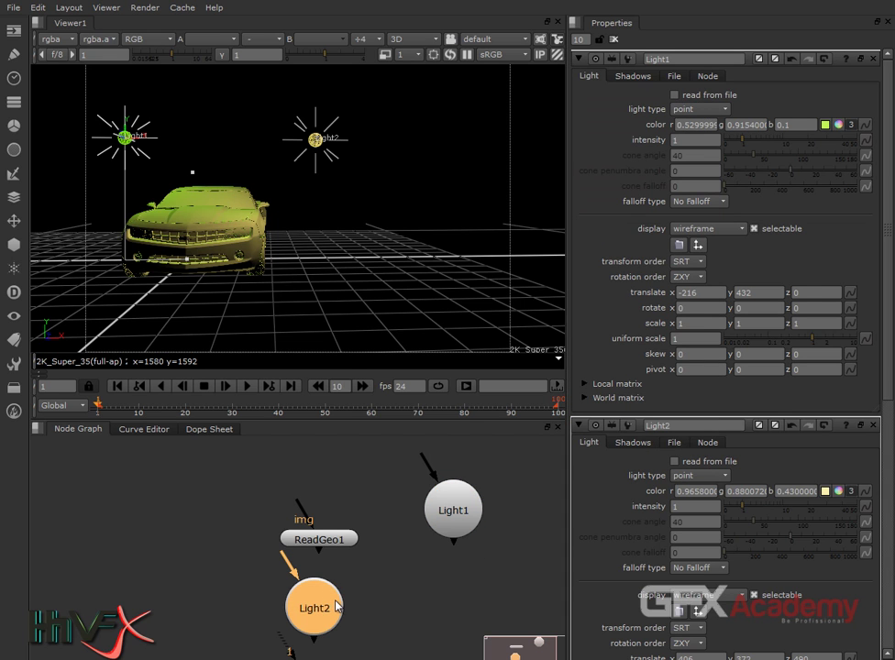
pyautogui.doubleClick(338, 606)
pyautogui.click(838, 126)
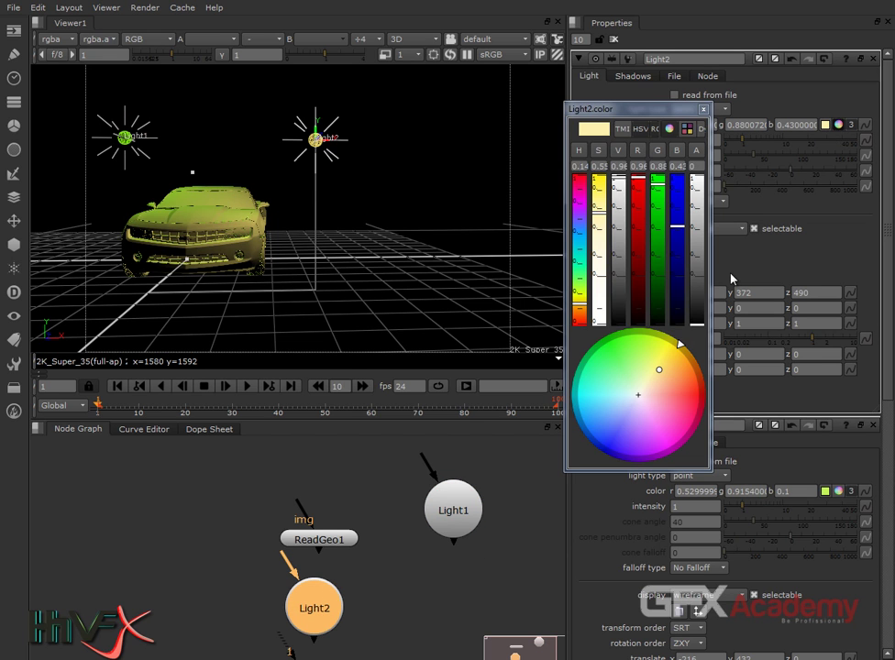
pyautogui.moveTo(579, 310); pyautogui.dragTo(585, 236)
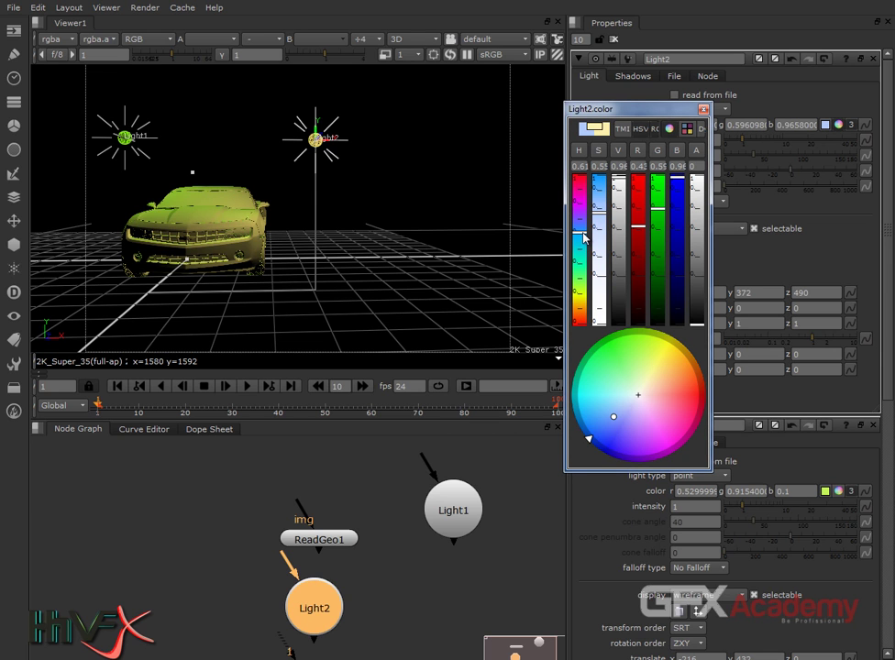
pyautogui.click(674, 220)
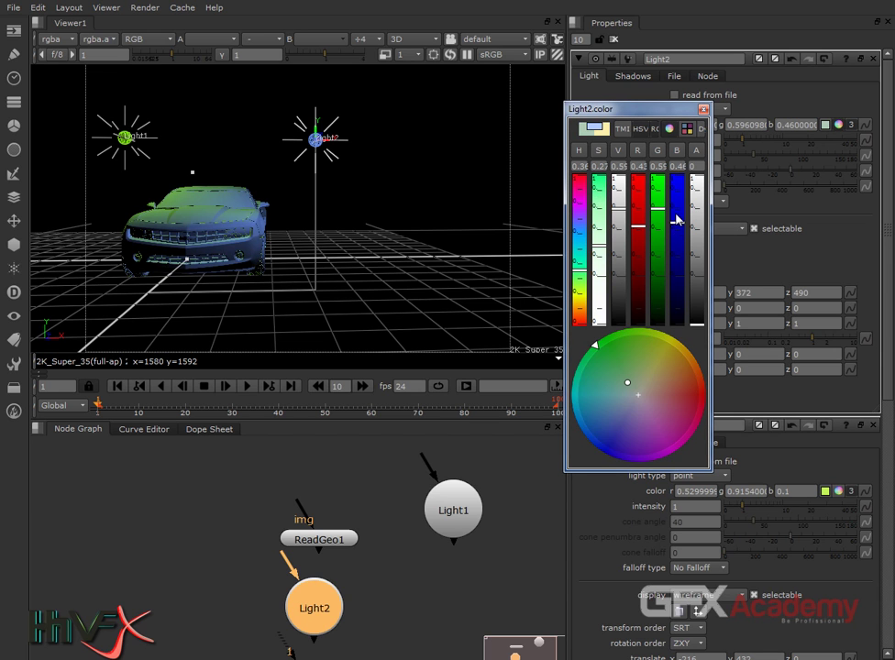
pyautogui.moveTo(576, 375)
pyautogui.mouseDown()
pyautogui.moveTo(595, 444)
pyautogui.moveTo(616, 450)
pyautogui.moveTo(587, 405)
pyautogui.mouseUp()
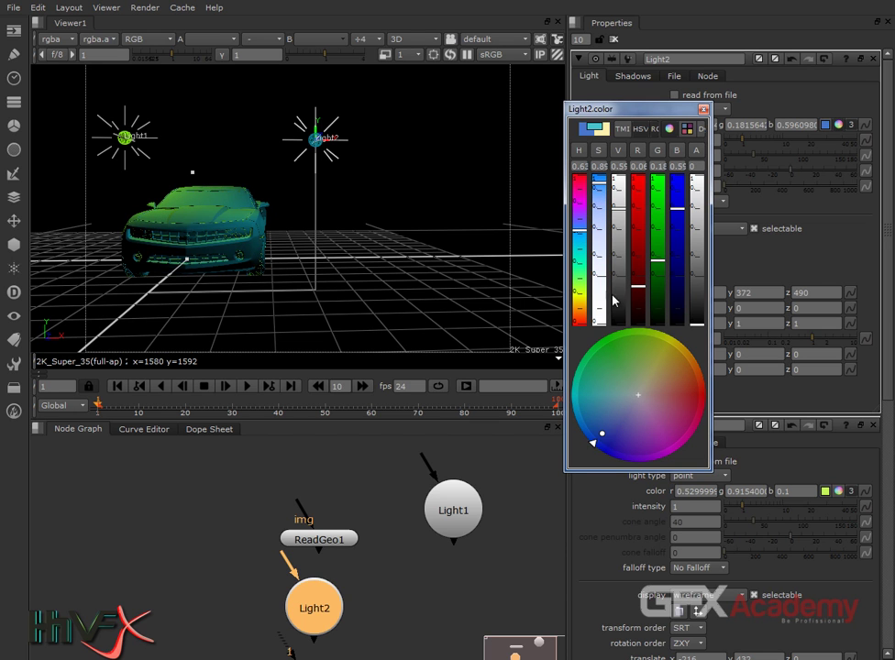
pyautogui.click(641, 393)
pyautogui.keyDown('ctrl'); pyautogui.moveTo(661, 381); pyautogui.dragTo(575, 374); pyautogui.keyUp('ctrl')
pyautogui.click(703, 109)
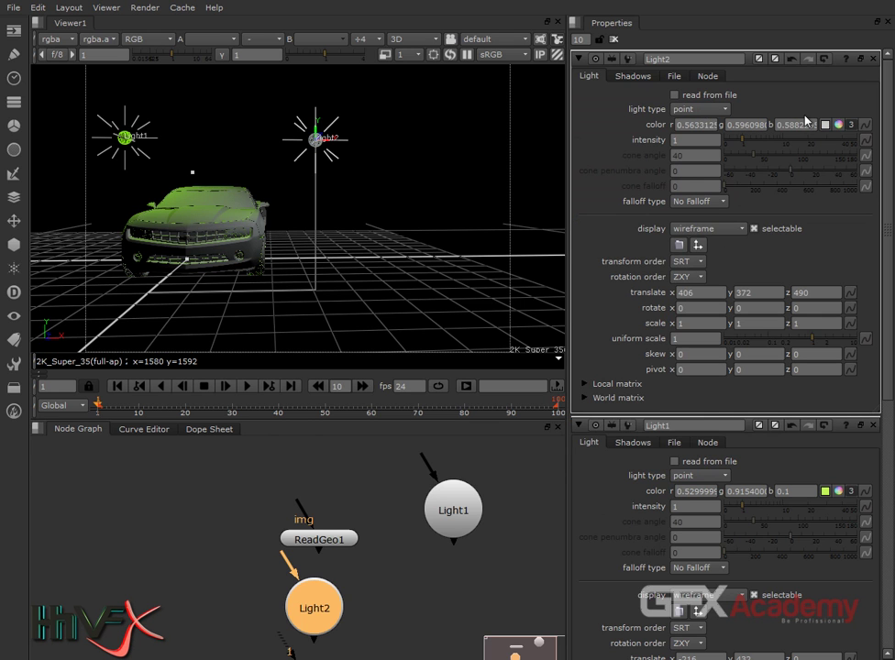
# Reset all of Light2's settings to default and move the light up beside the car, to about X 372, Y 438
pyautogui.click(836, 125)
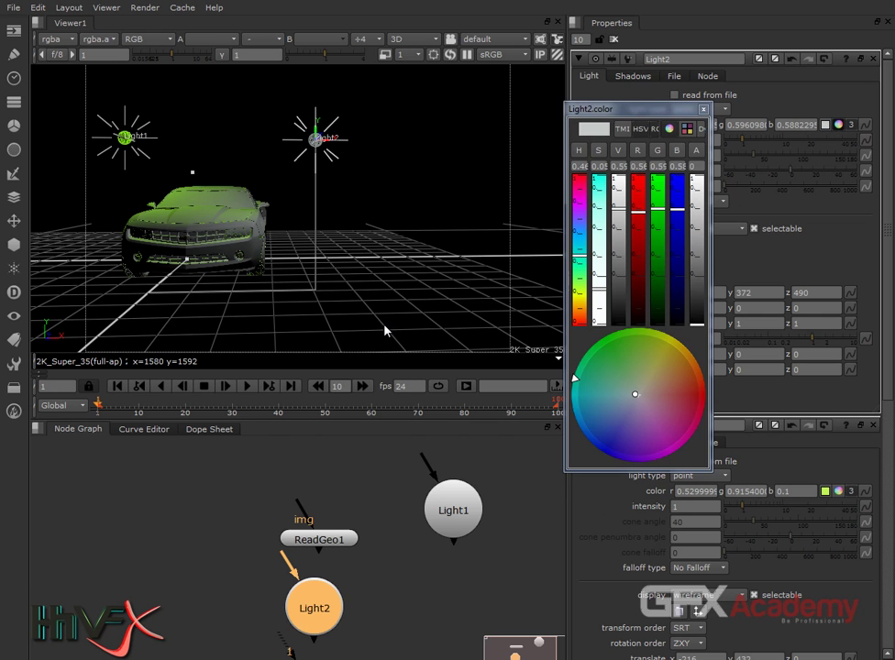
pyautogui.click(837, 126)
pyautogui.rightClick(837, 126)
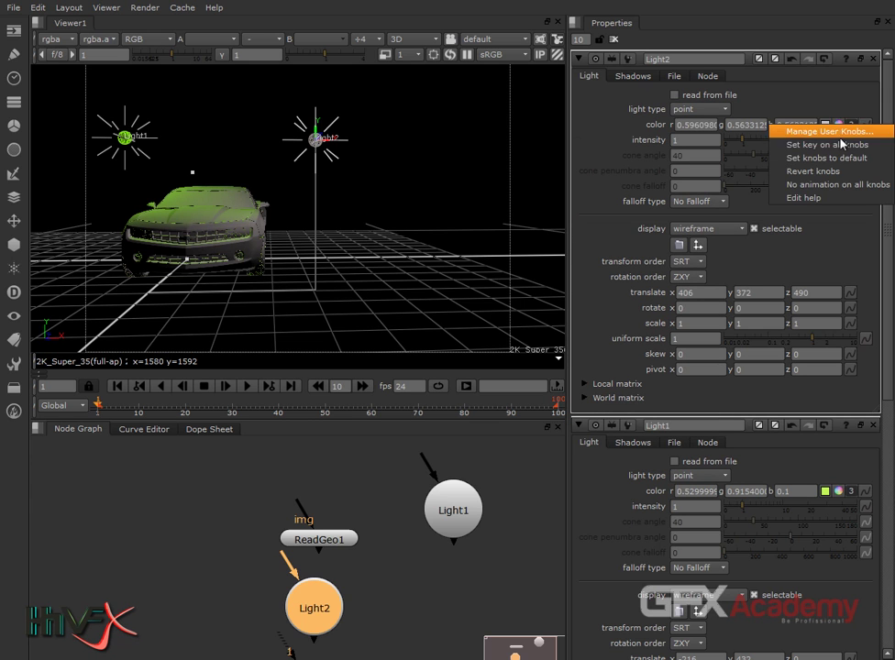
pyautogui.click(734, 154)
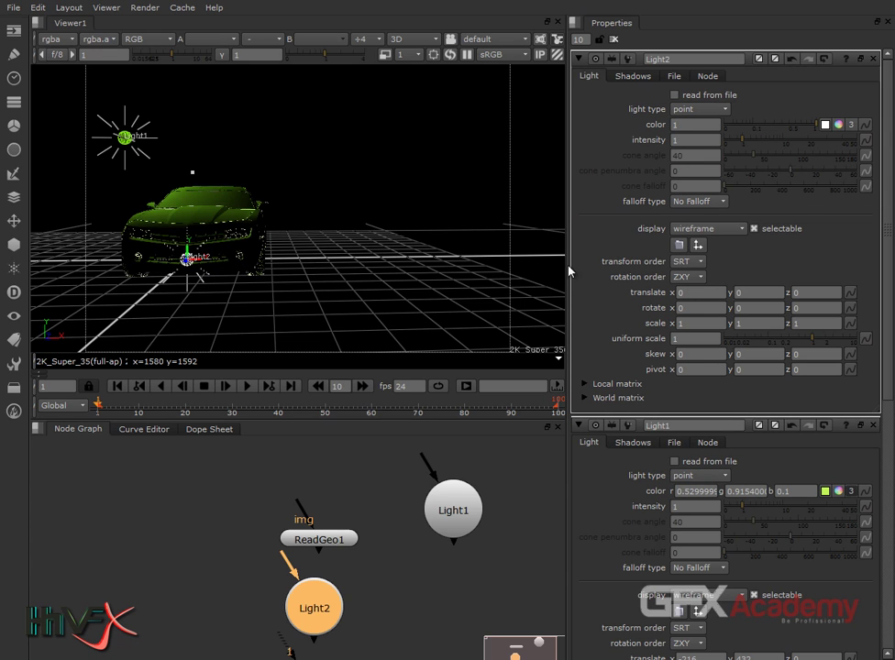
pyautogui.moveTo(183, 260); pyautogui.dragTo(310, 144)
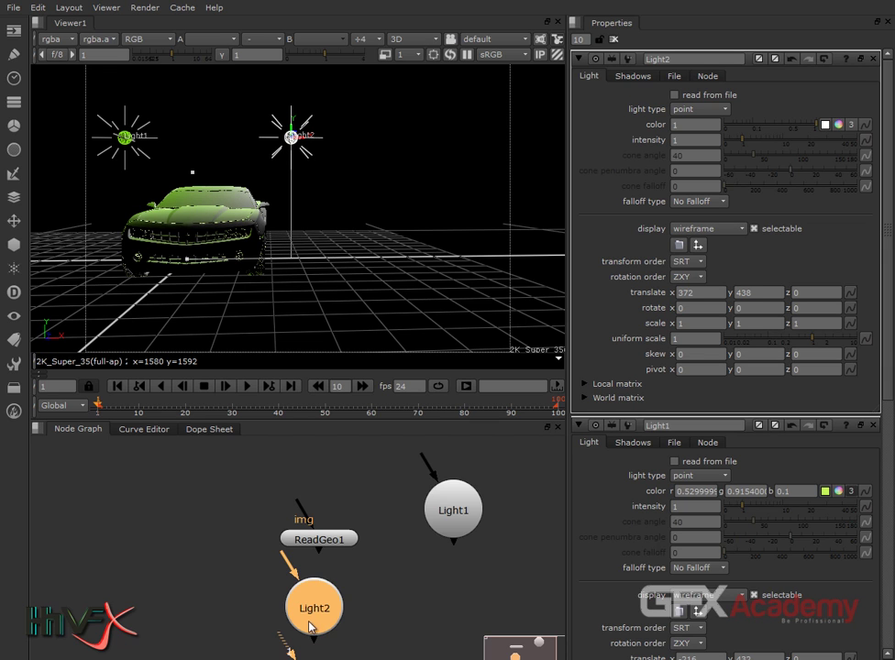
# Reset all of Light1's settings to default and move the light above the car, to about X -22, Y 298
pyautogui.click(461, 510)
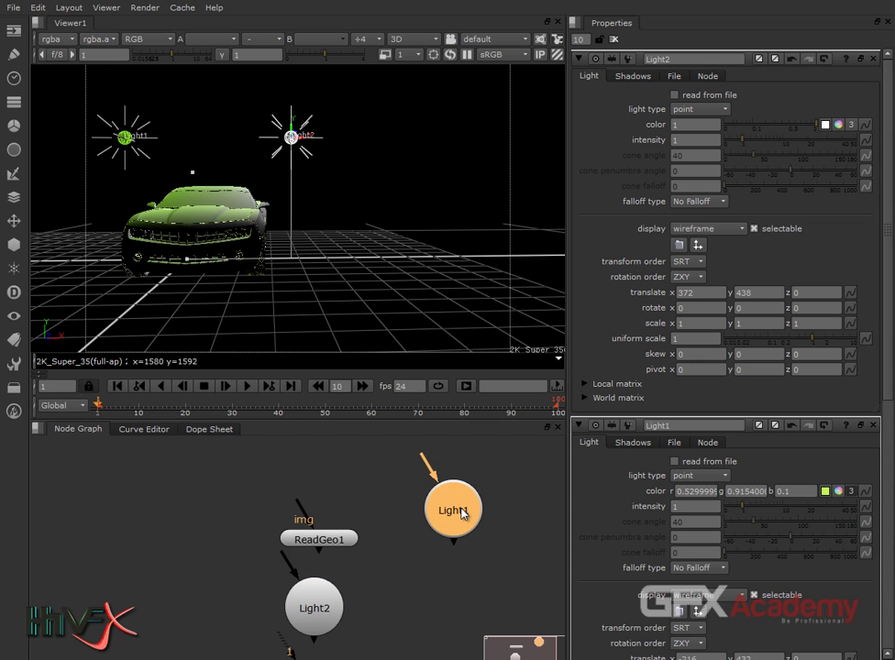
pyautogui.doubleClick(461, 511)
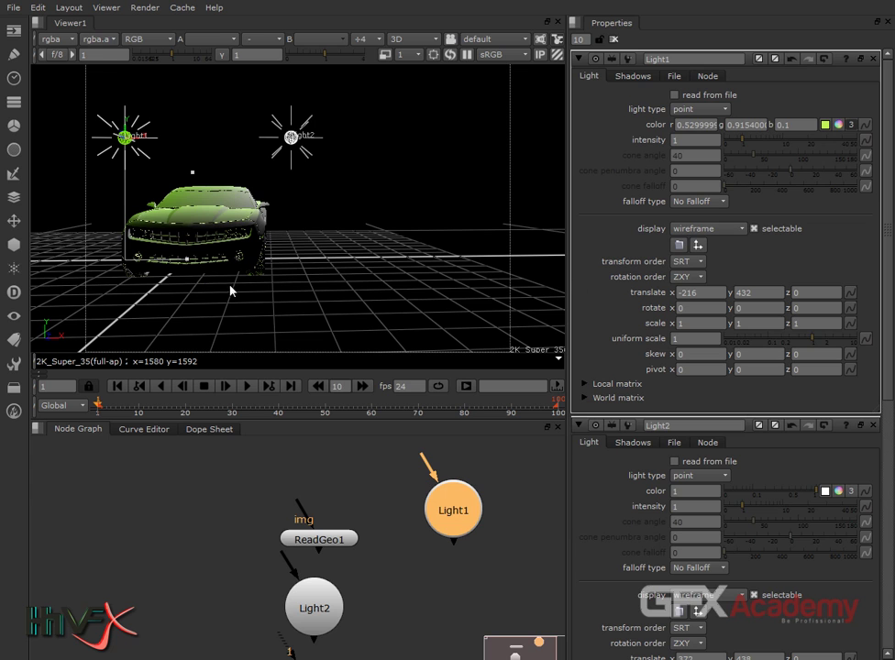
pyautogui.rightClick(837, 128)
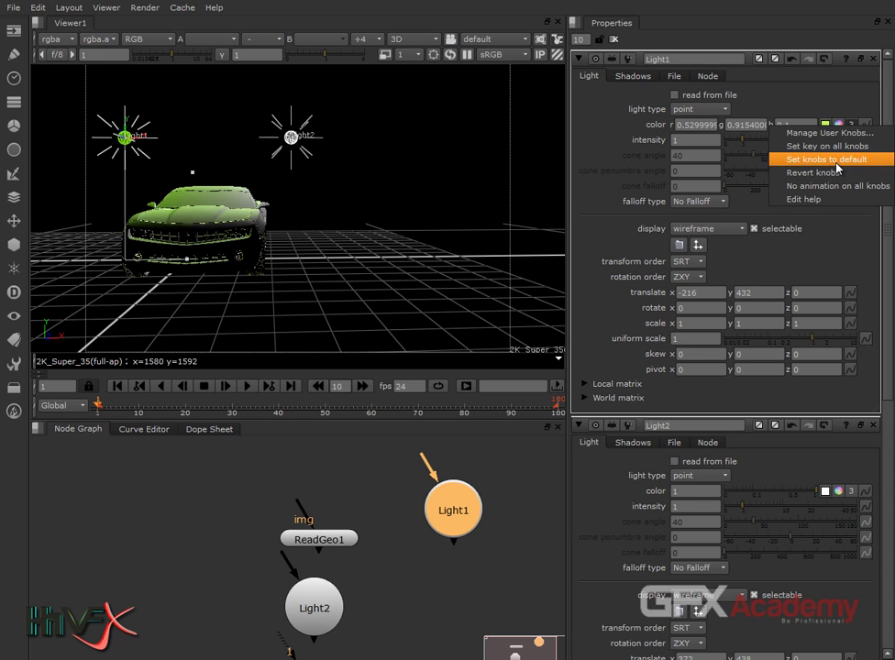
pyautogui.click(836, 160)
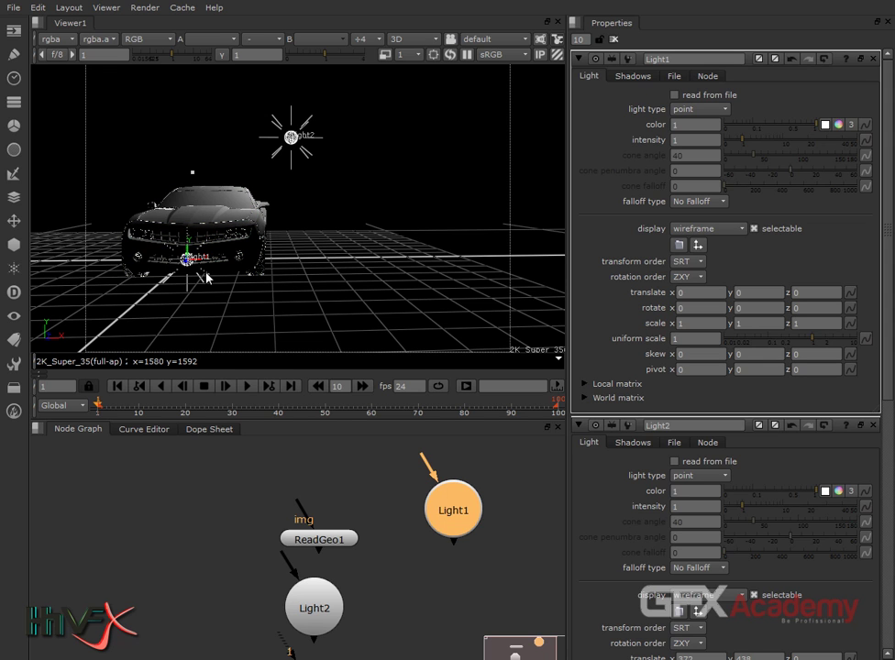
pyautogui.moveTo(187, 259); pyautogui.dragTo(120, 163)
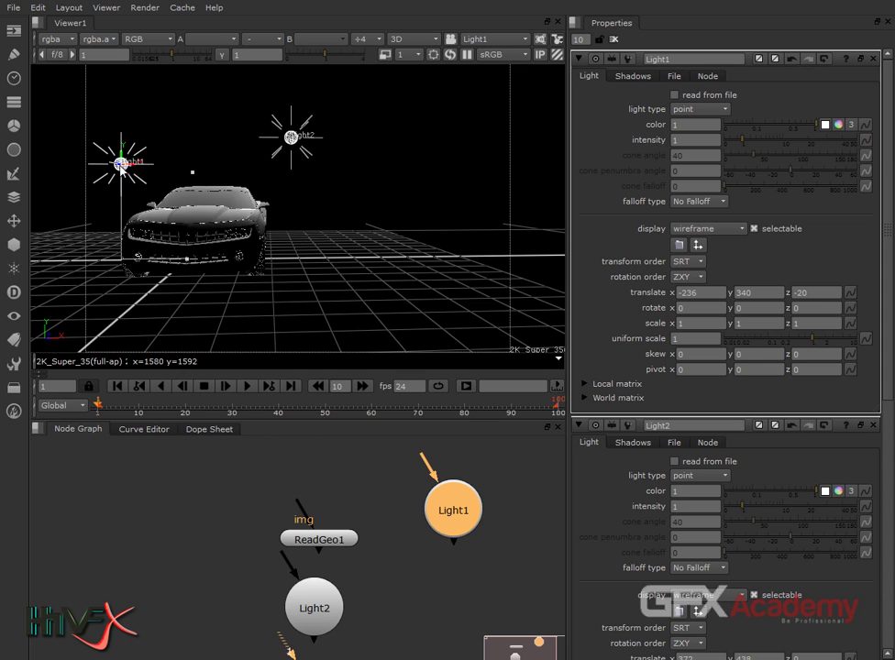
pyautogui.moveTo(177, 178); pyautogui.dragTo(180, 175)
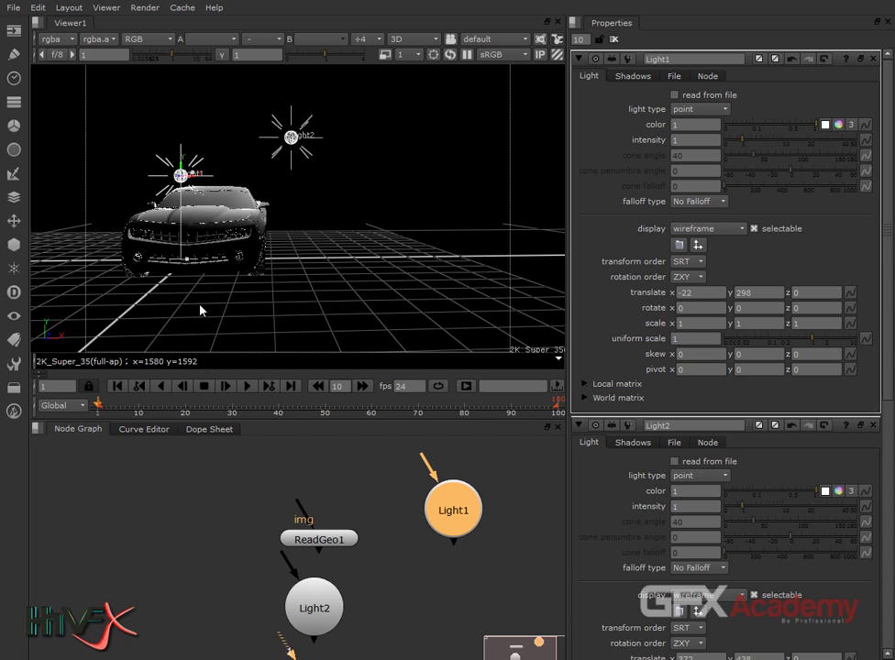
# Bring both lights toward the car's front: Light1 to about X -110, Y 383, Z 278 and Light2 to about X 375, Y 358, Z 376
pyautogui.keyDown('ctrl'); pyautogui.moveTo(232, 320); pyautogui.dragTo(267, 331); pyautogui.keyUp('ctrl')
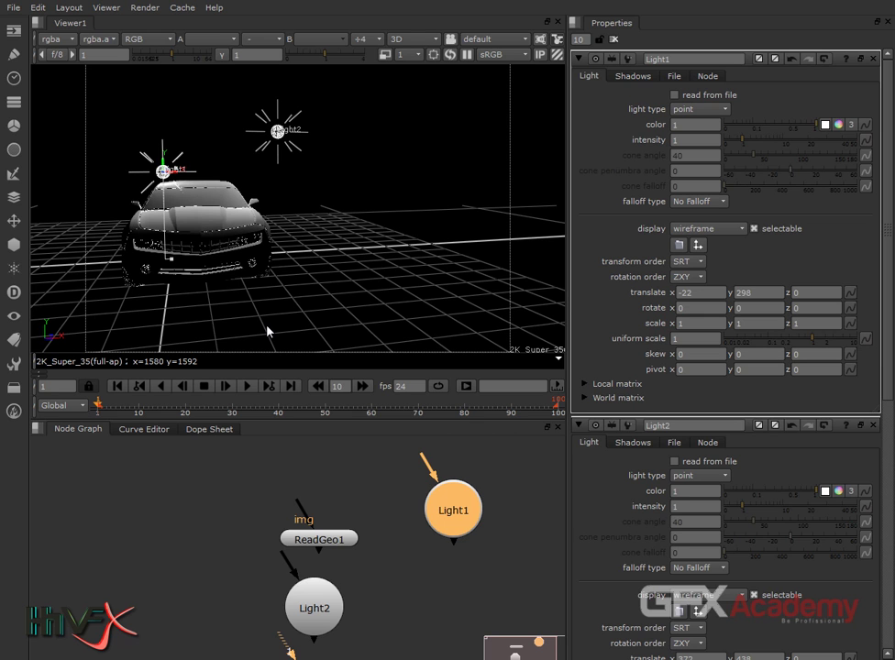
pyautogui.scroll(2, 266, 330)
pyautogui.keyDown('ctrl'); pyautogui.moveTo(265, 330); pyautogui.dragTo(206, 320); pyautogui.keyUp('ctrl')
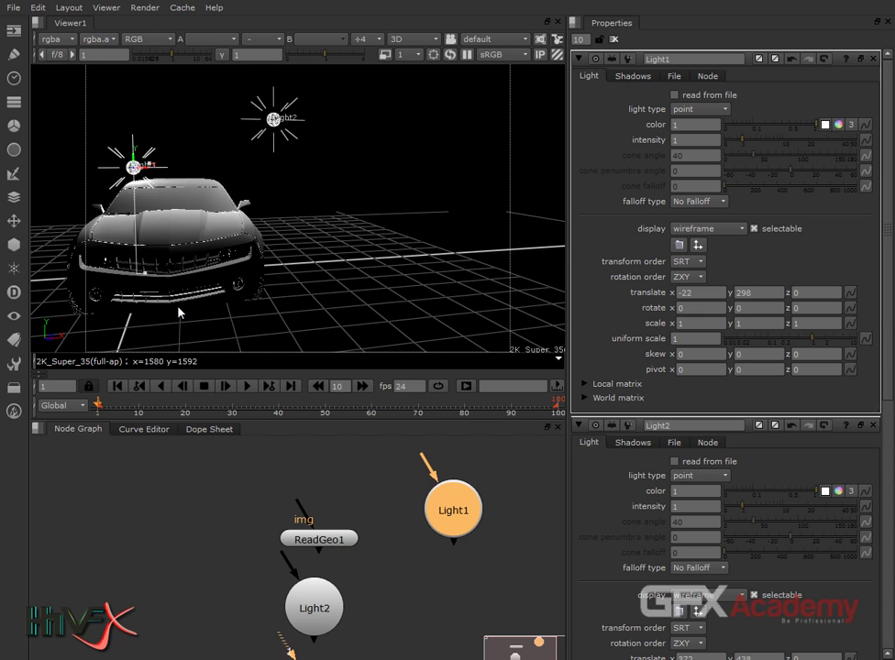
pyautogui.keyDown('ctrl'); pyautogui.moveTo(224, 310); pyautogui.dragTo(116, 237); pyautogui.keyUp('ctrl')
pyautogui.moveTo(138, 167); pyautogui.dragTo(144, 168)
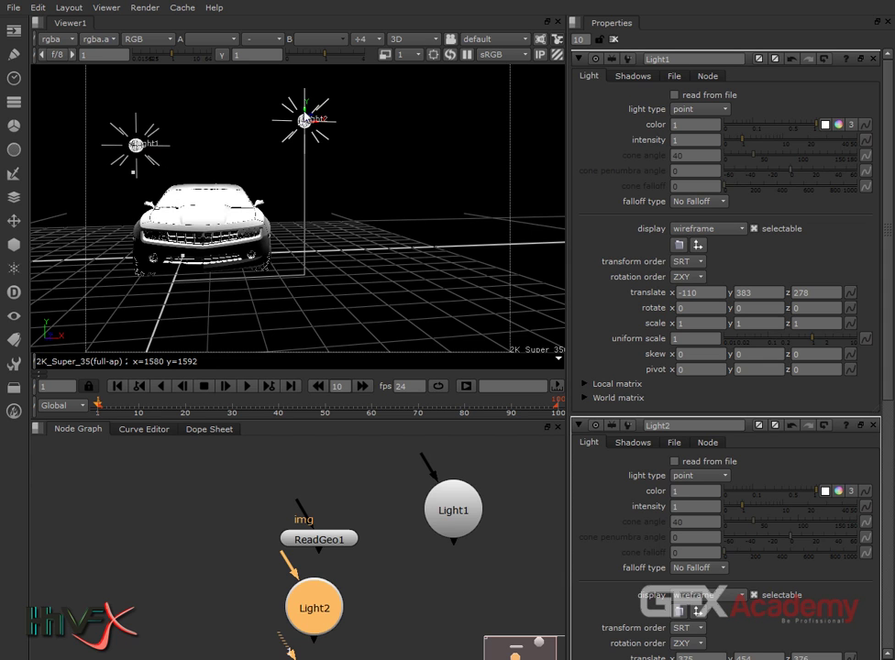
pyautogui.moveTo(303, 121); pyautogui.dragTo(305, 151)
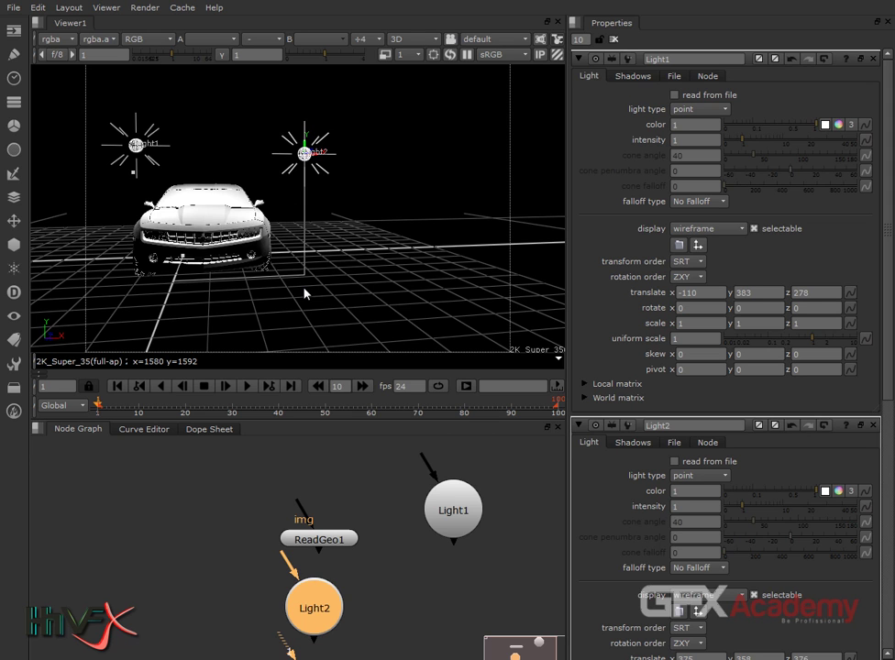
# Try a Light1 intensity of 5.4, settle on 1.5, and deselect the lights
pyautogui.scroll(3, 304, 292)
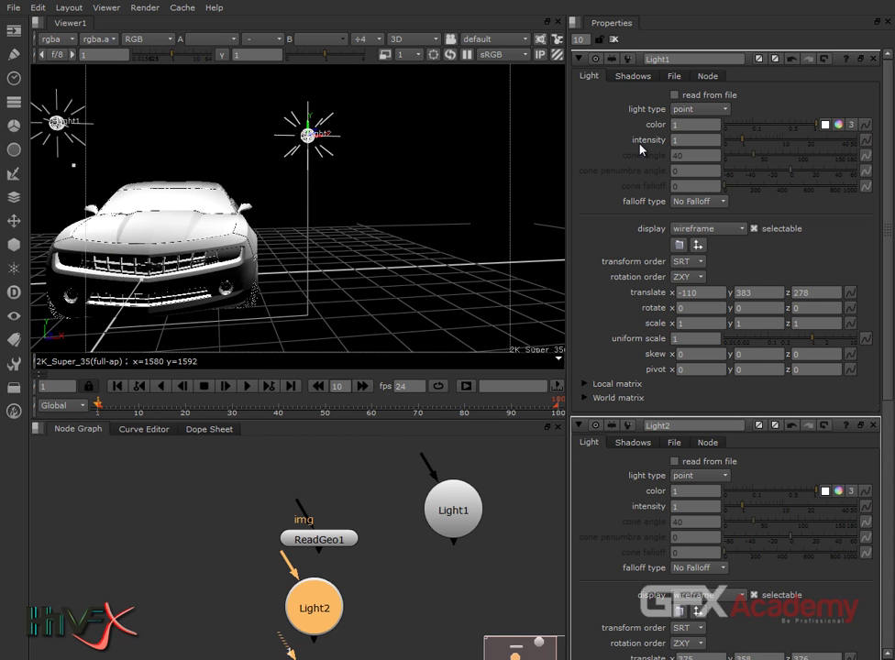
pyautogui.moveTo(742, 142); pyautogui.dragTo(767, 146)
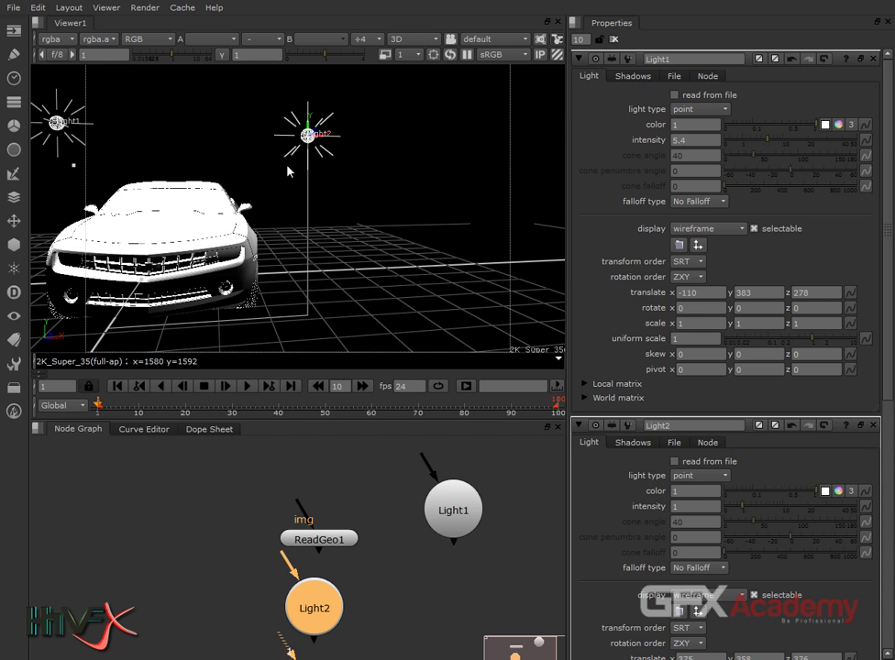
pyautogui.moveTo(768, 144); pyautogui.dragTo(749, 143)
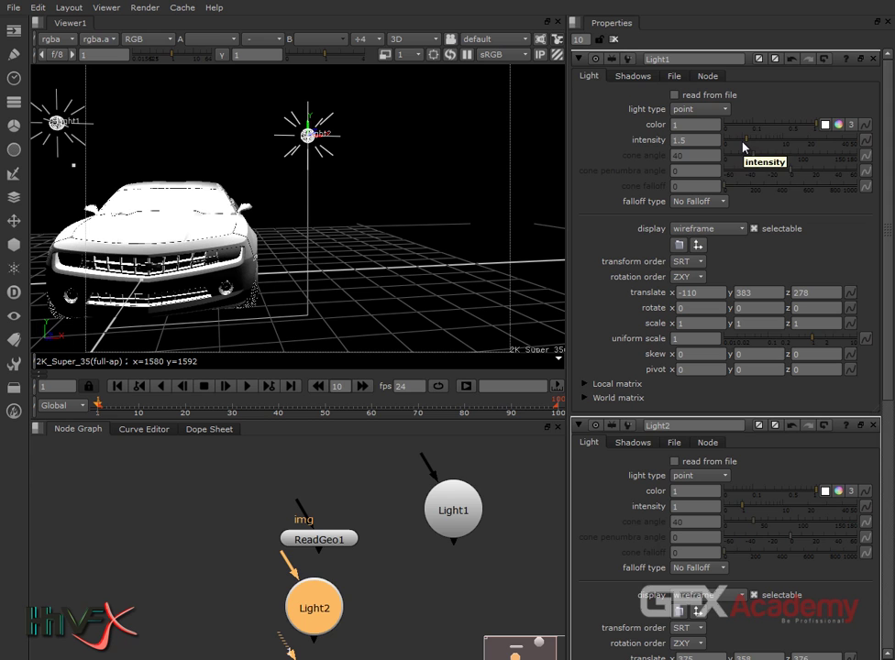
pyautogui.click(181, 134)
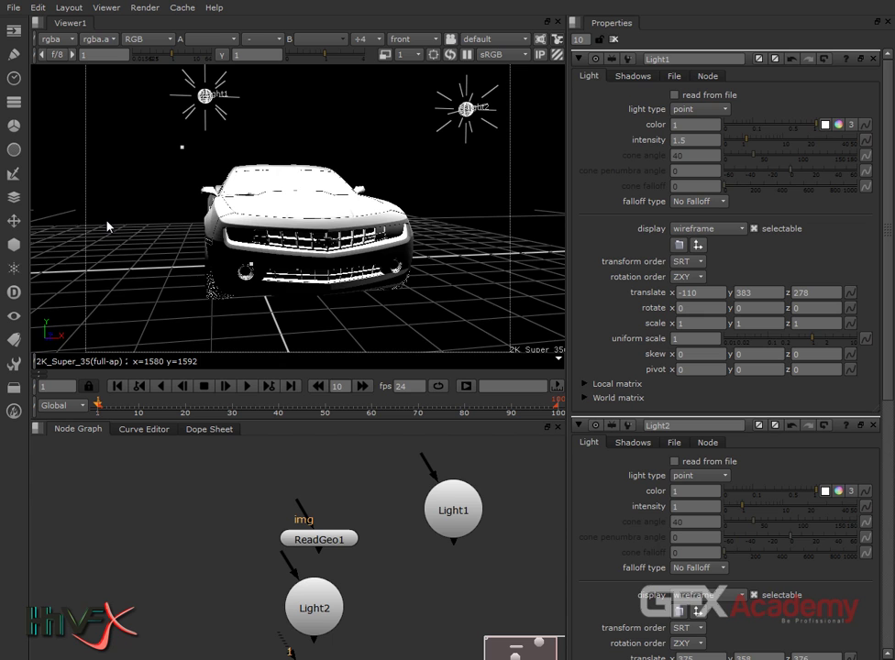
# Examine the car and lights in the front, perspective and right-side views, and check the list of available views
pyautogui.press('z')
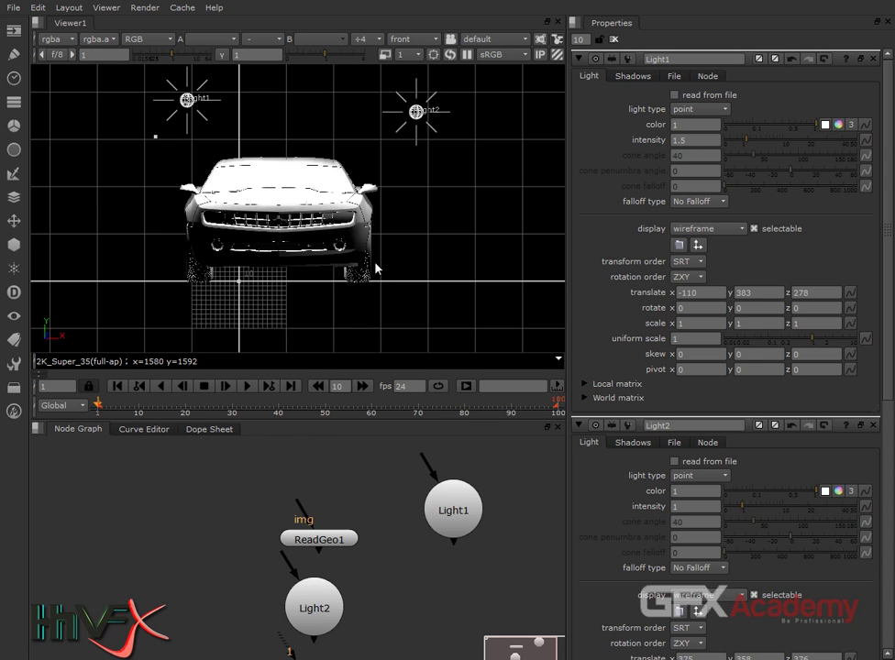
pyautogui.press('v')
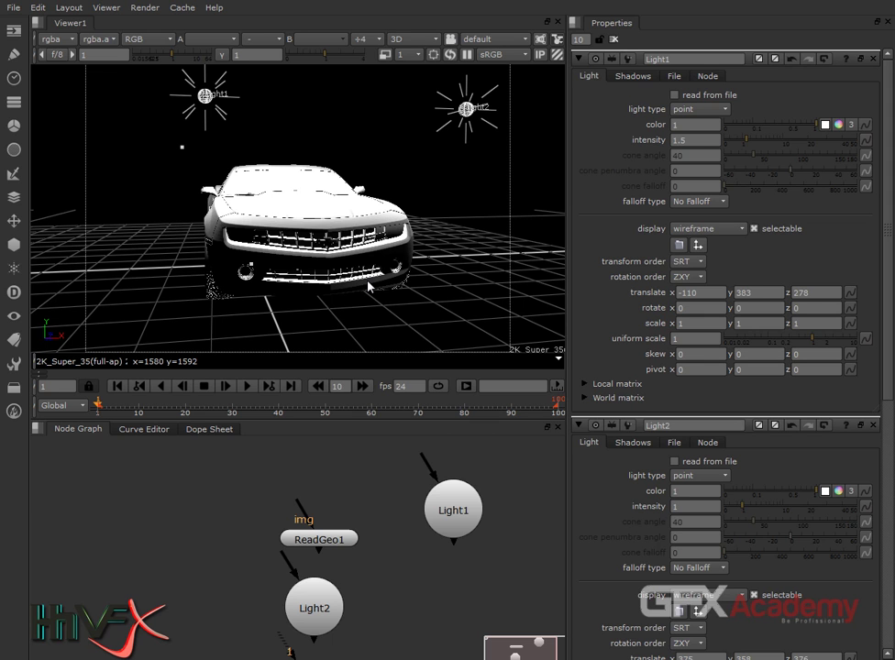
pyautogui.press('x')
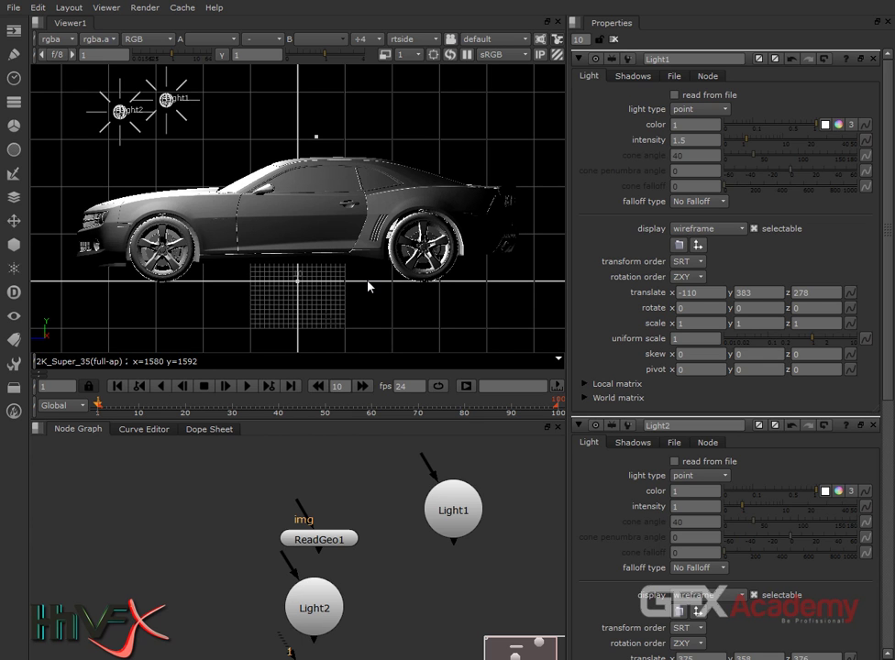
pyautogui.click(418, 40)
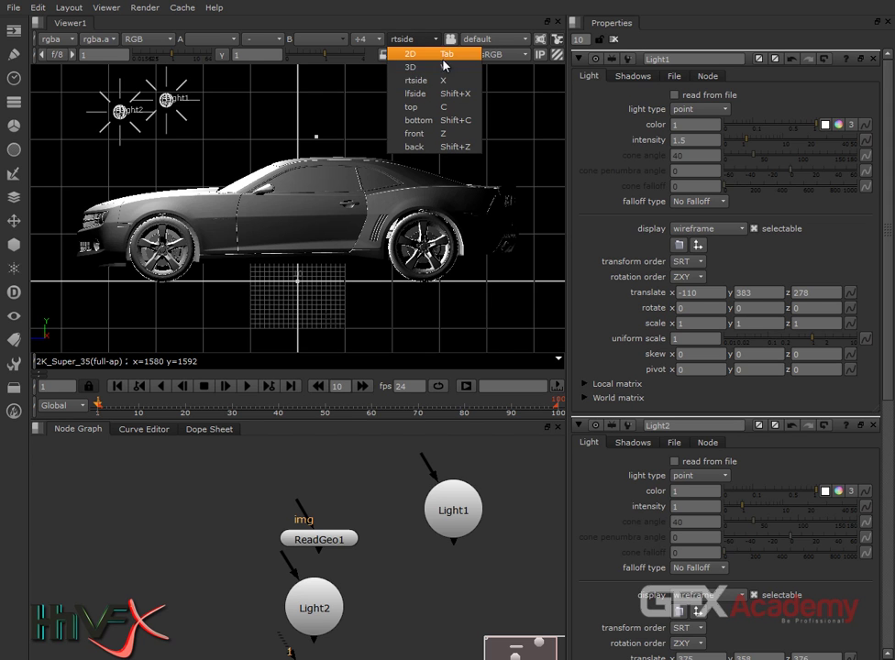
pyautogui.click(361, 45)
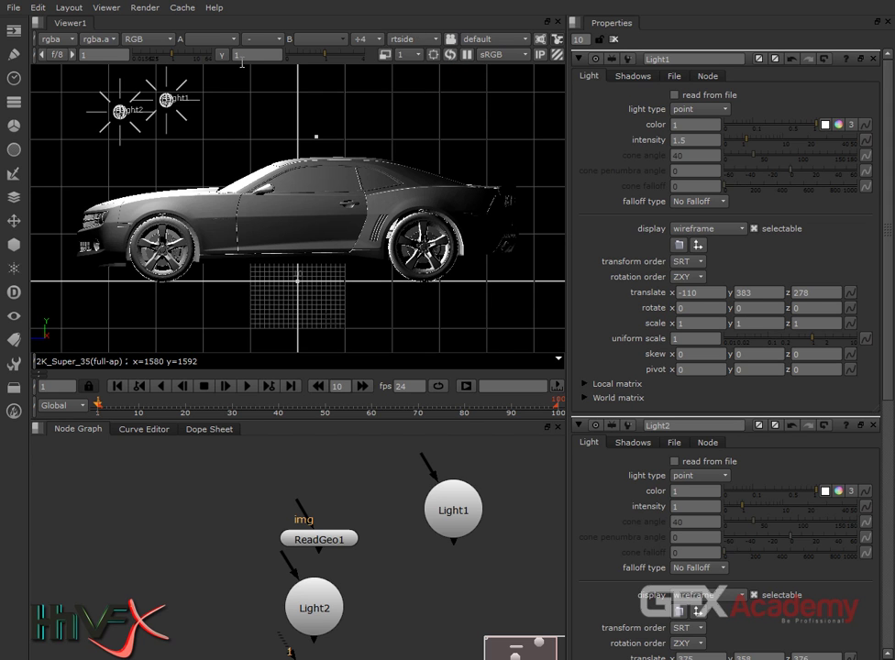
# Align Light1 with Light2 in the right-side view by moving it to about Y 358 and Z 371
pyautogui.click(171, 101)
pyautogui.click(171, 103)
pyautogui.moveTo(171, 109); pyautogui.dragTo(171, 112)
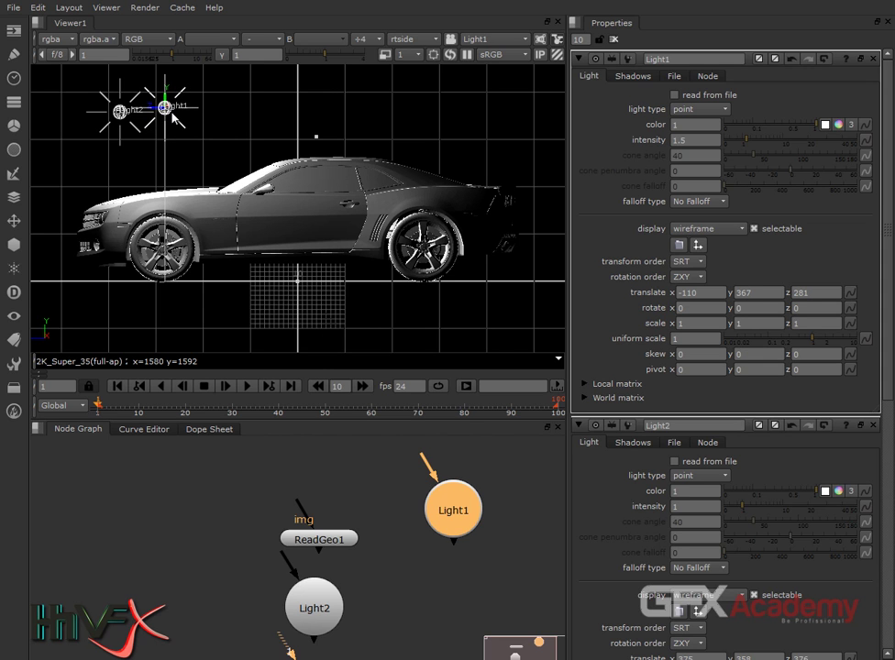
pyautogui.moveTo(170, 118); pyautogui.dragTo(171, 121)
pyautogui.hotkey('ctrl', 'z')
pyautogui.moveTo(167, 111); pyautogui.dragTo(168, 117)
pyautogui.click(179, 113)
pyautogui.click(128, 115)
pyautogui.moveTo(129, 115)
pyautogui.mouseDown()
pyautogui.moveTo(115, 114)
pyautogui.moveTo(123, 113)
pyautogui.mouseUp()
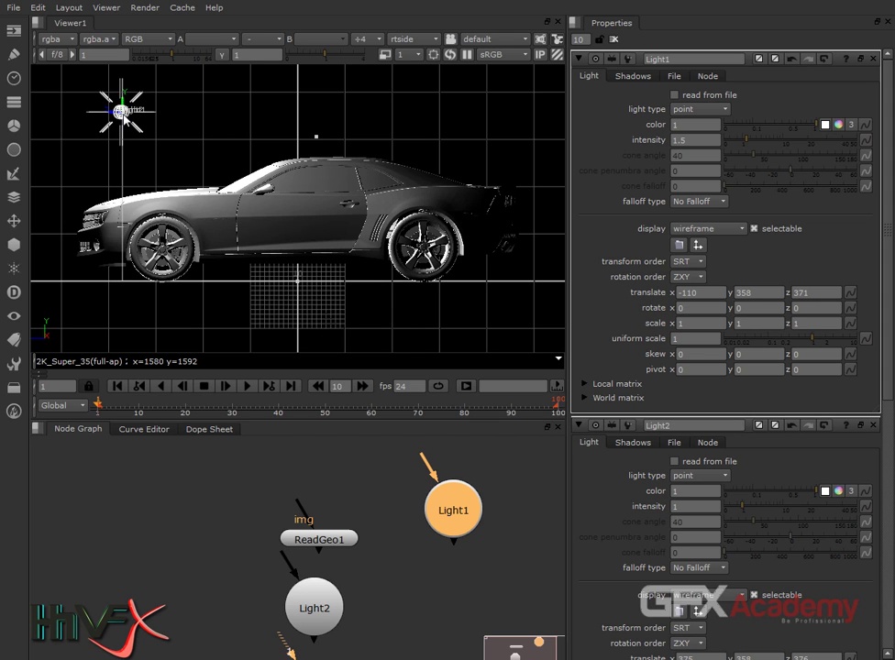
pyautogui.click(214, 136)
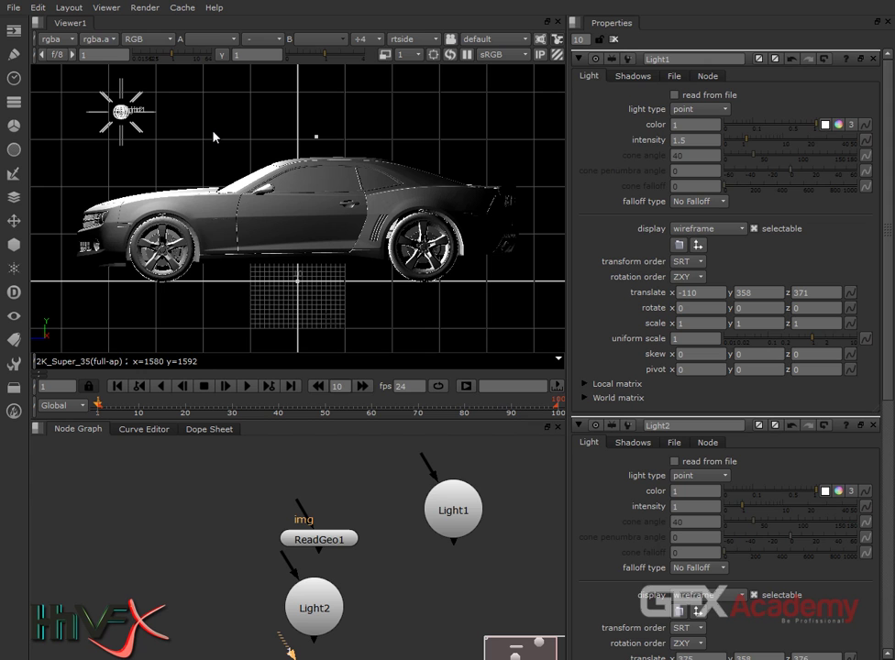
# Return to the 3D perspective view and toggle the viewer to 2D and back to 3D
pyautogui.press('v')
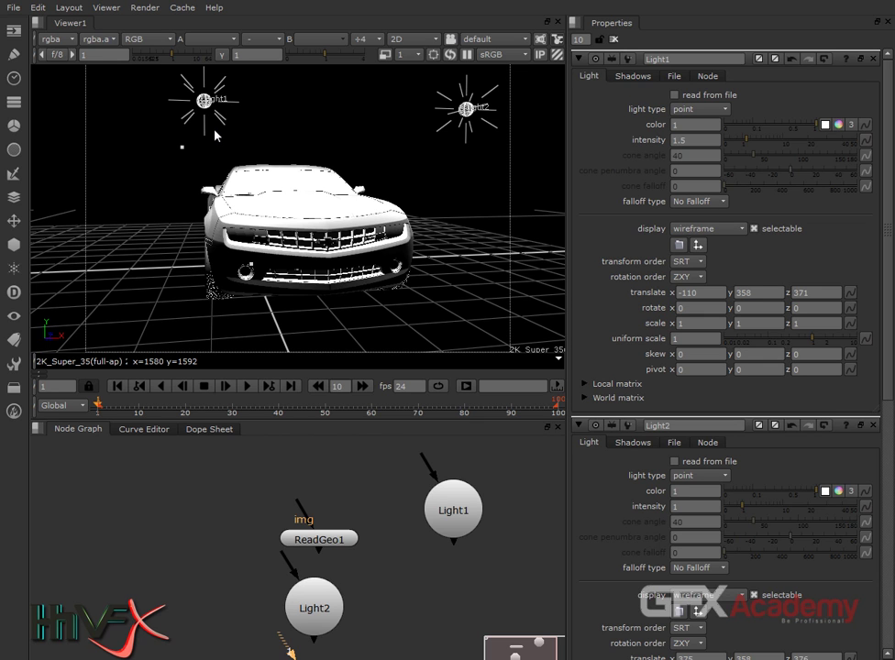
pyautogui.press('Tab')
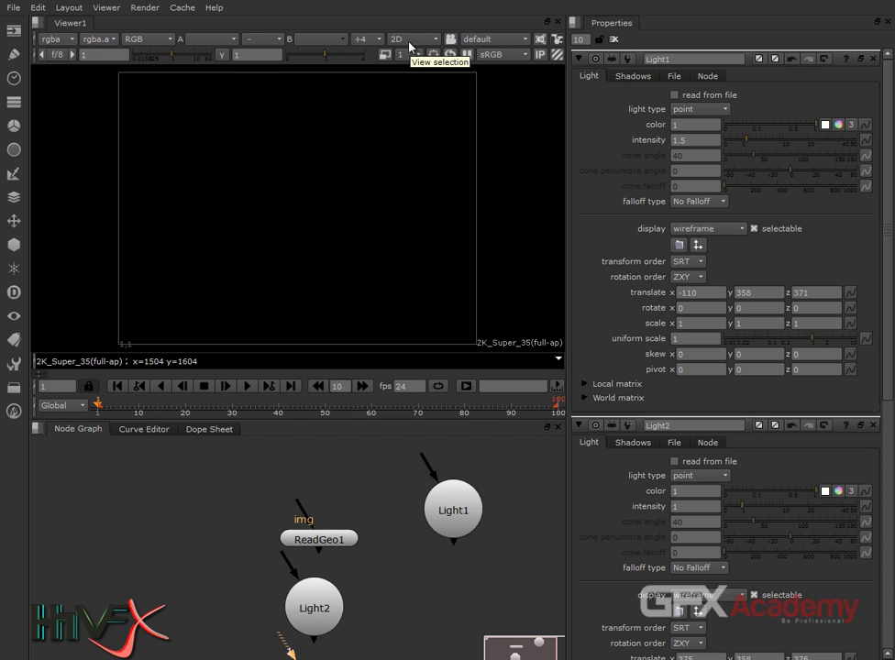
pyautogui.press('Tab')
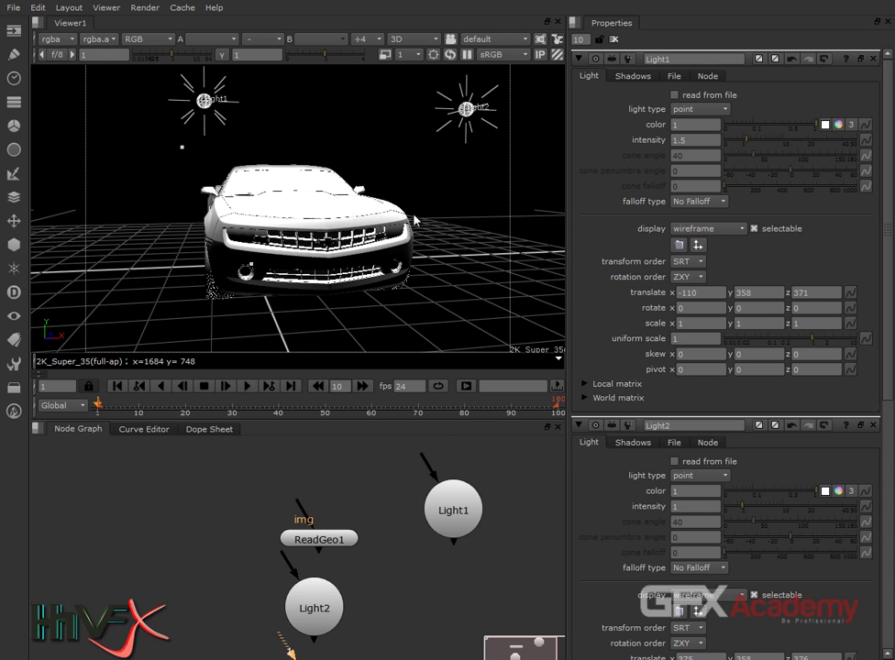
# Rearrange the node graph by moving Light2 up beside ReadGeo1 and lowering ReadGeo1
pyautogui.press('Tab')
pyautogui.click(317, 598)
pyautogui.moveTo(314, 608); pyautogui.dragTo(241, 534)
pyautogui.click(297, 604)
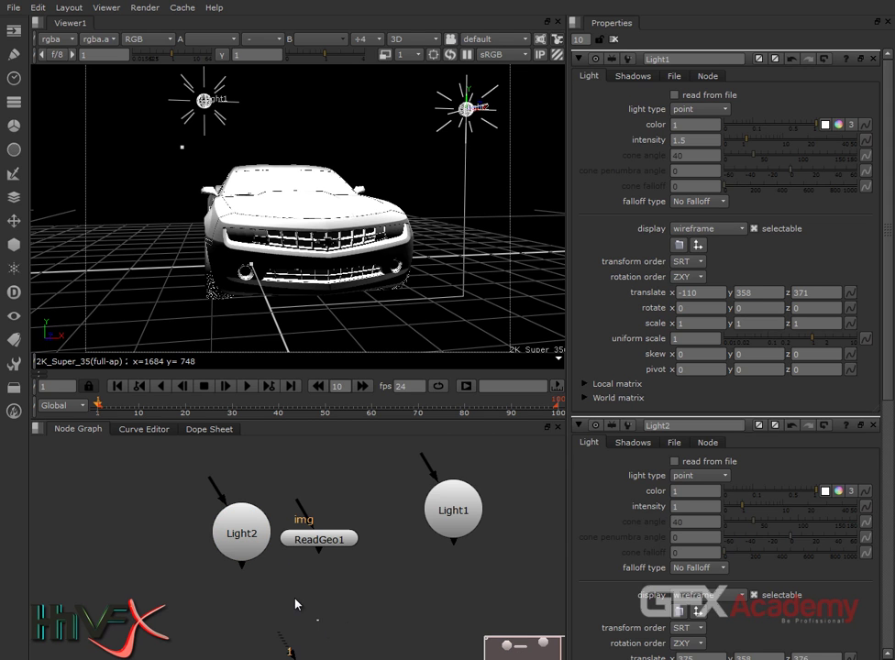
pyautogui.click(329, 546)
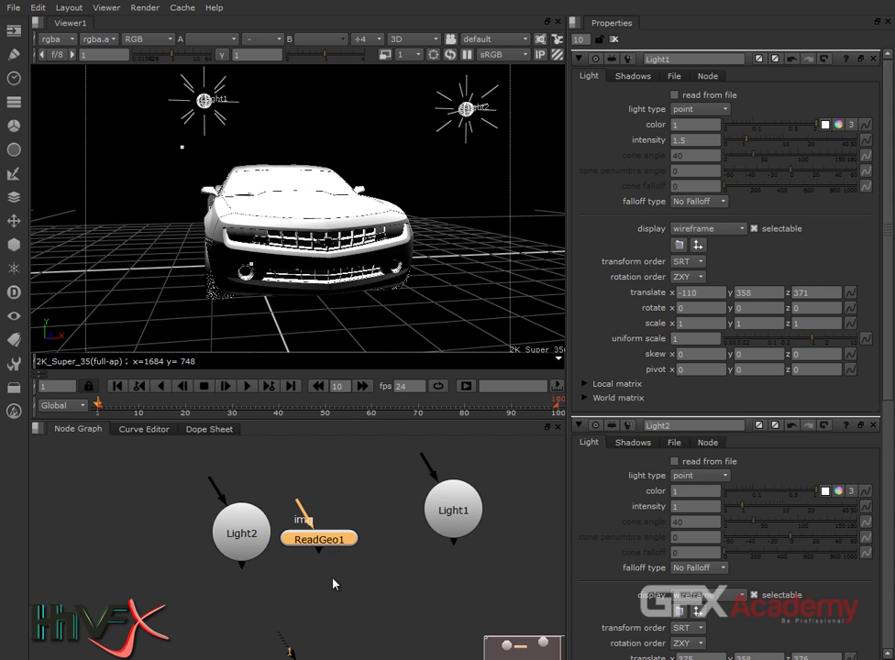
pyautogui.moveTo(323, 541); pyautogui.dragTo(330, 592)
pyautogui.click(343, 559)
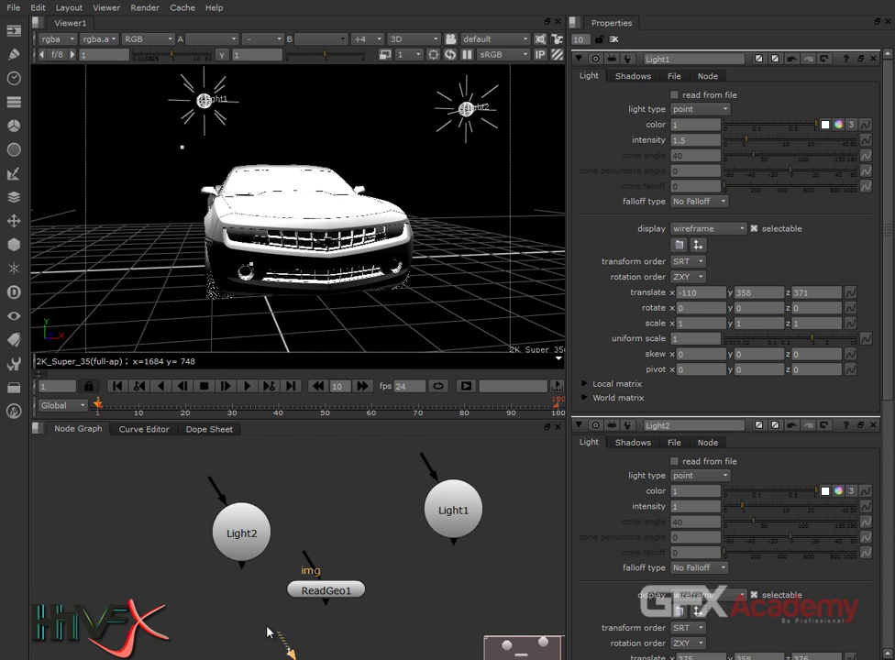
# Move Viewer1 below Light2 and bring Light1 closer to the other nodes in the graph
pyautogui.moveTo(275, 657); pyautogui.dragTo(210, 637)
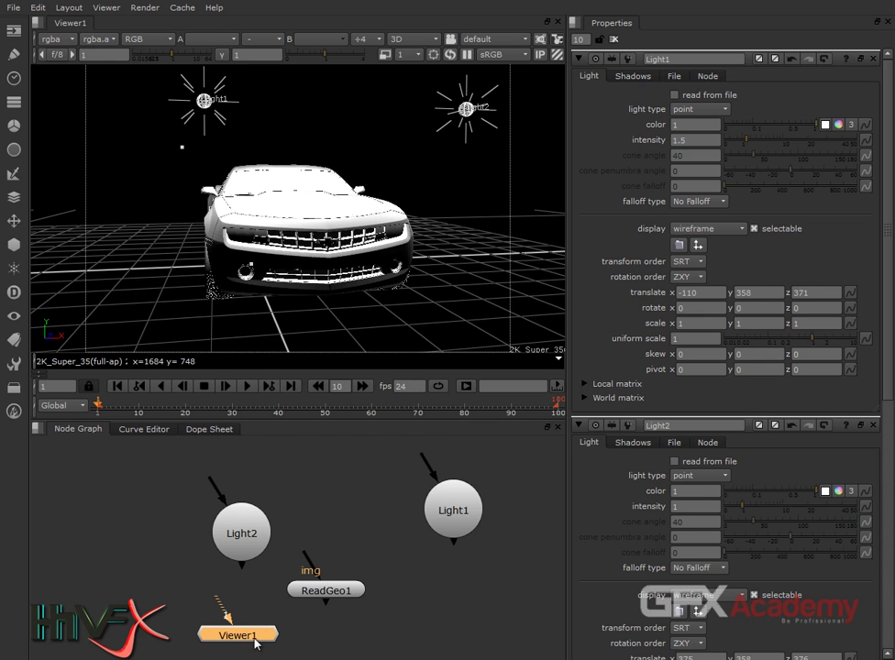
pyautogui.moveTo(220, 605); pyautogui.dragTo(271, 581)
pyautogui.click(462, 513)
pyautogui.moveTo(461, 513); pyautogui.dragTo(378, 522)
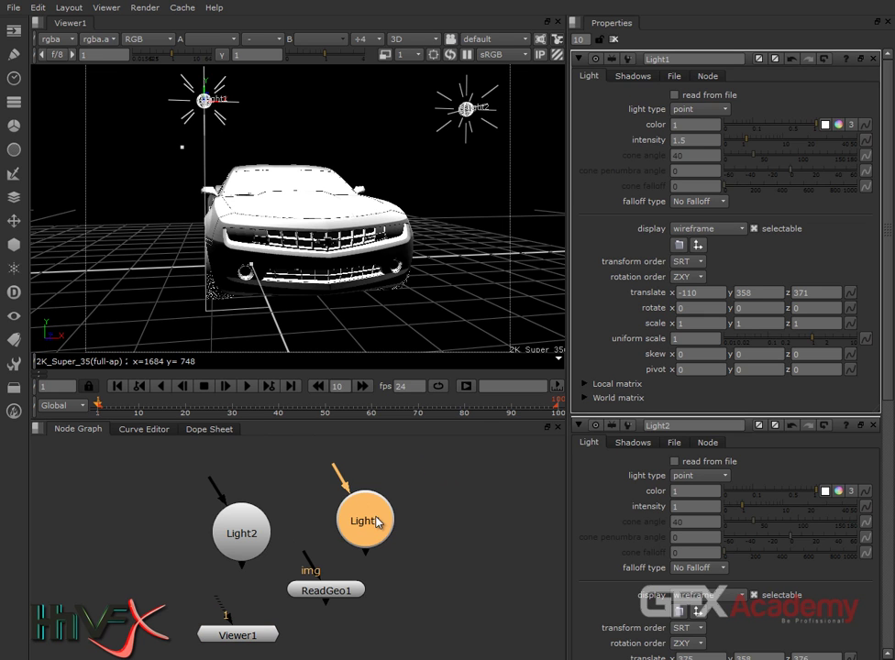
pyautogui.click(412, 521)
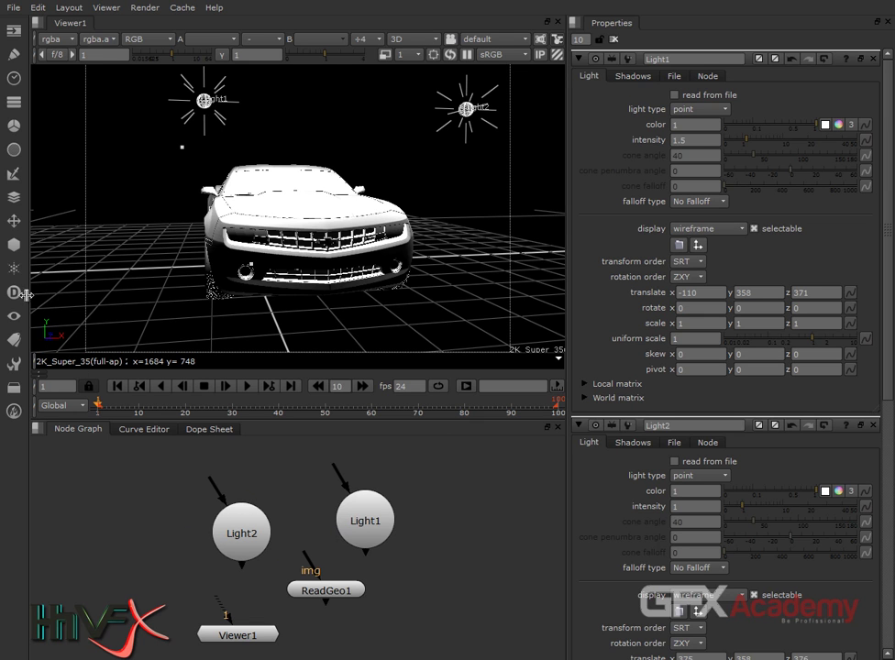
# Add a Cylinder geometry node in the free space beside Light1
pyautogui.click(15, 249)
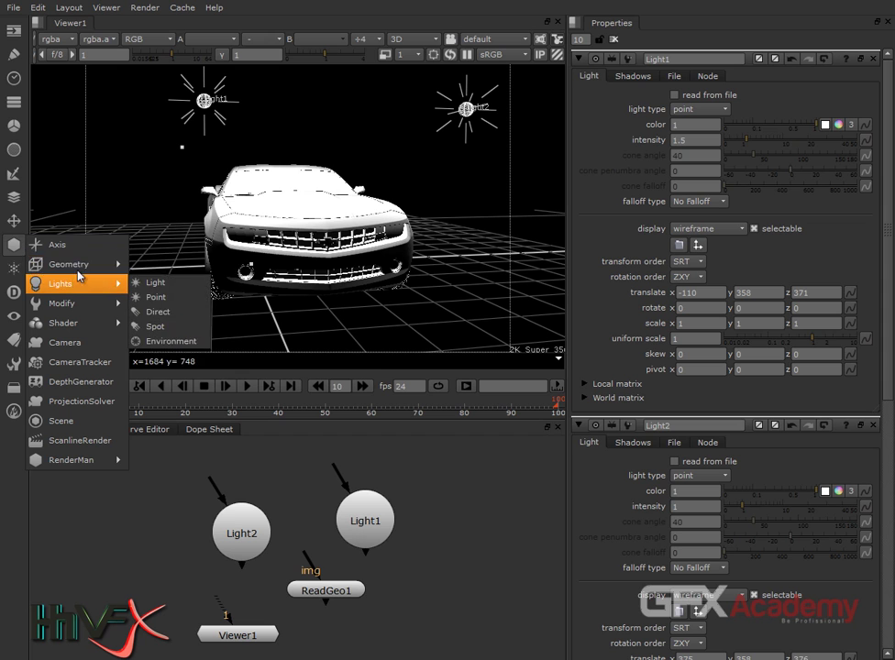
pyautogui.moveTo(85, 264)
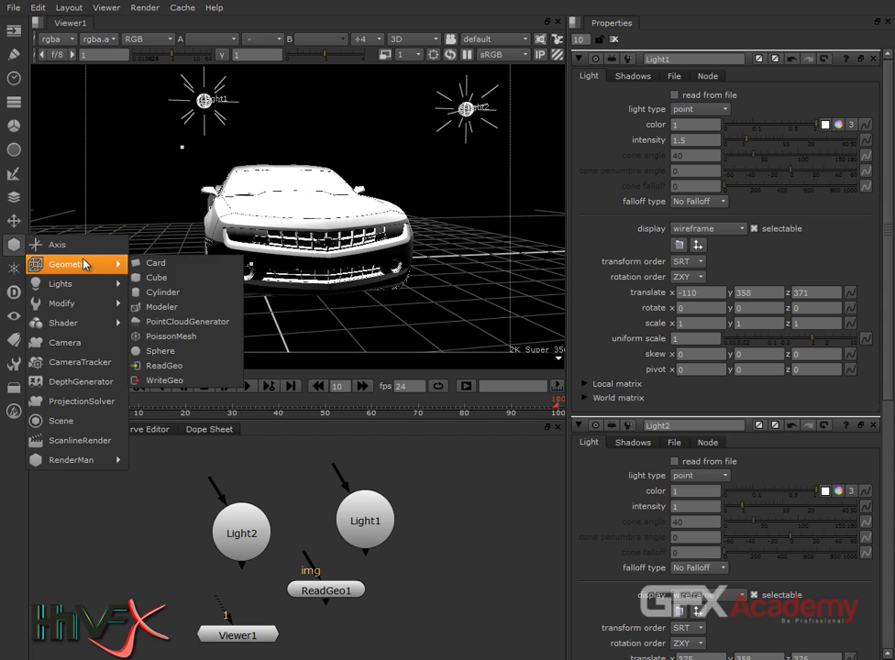
pyautogui.click(184, 294)
pyautogui.moveTo(409, 520); pyautogui.dragTo(441, 560)
pyautogui.scroll(5, 474, 562)
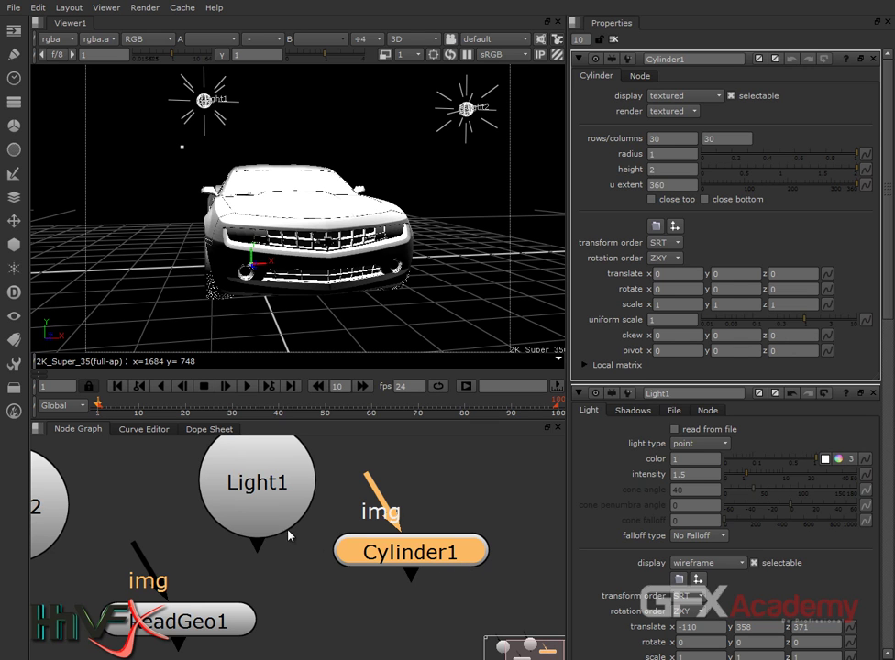
# Add a Card geometry node and a CameraTracker node near the cylinder node
pyautogui.click(14, 245)
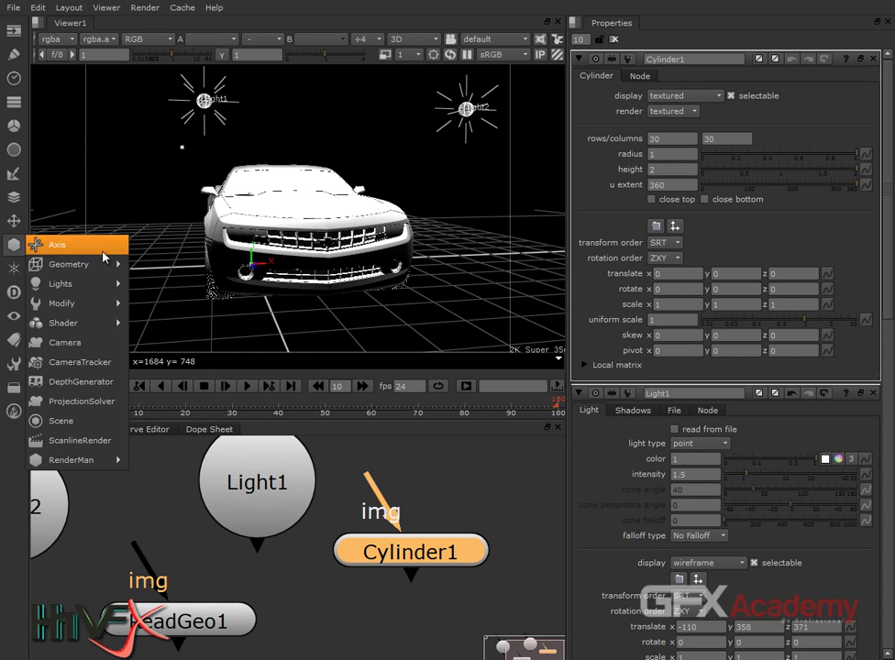
pyautogui.moveTo(110, 265)
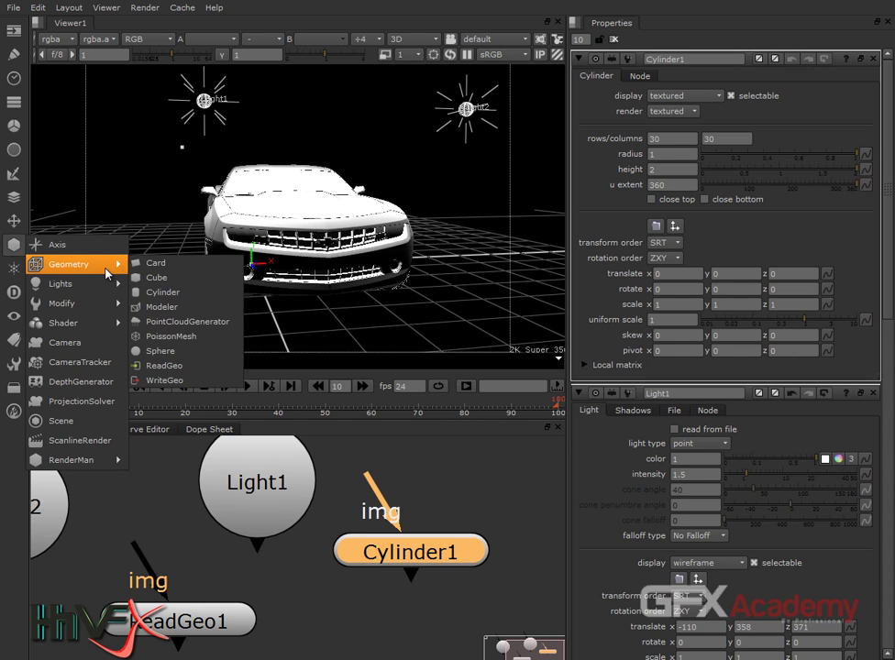
pyautogui.click(184, 265)
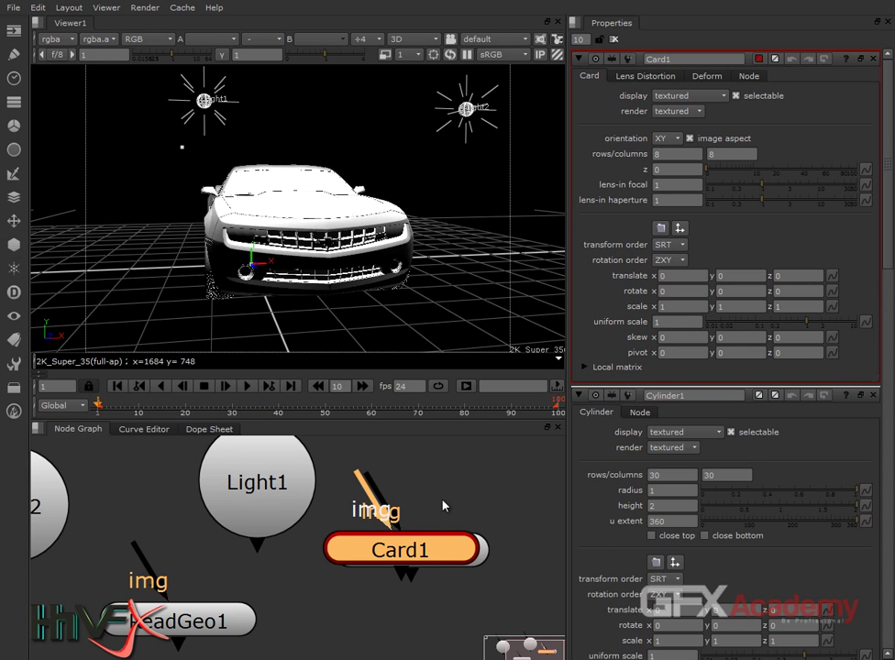
pyautogui.moveTo(422, 547); pyautogui.dragTo(458, 497)
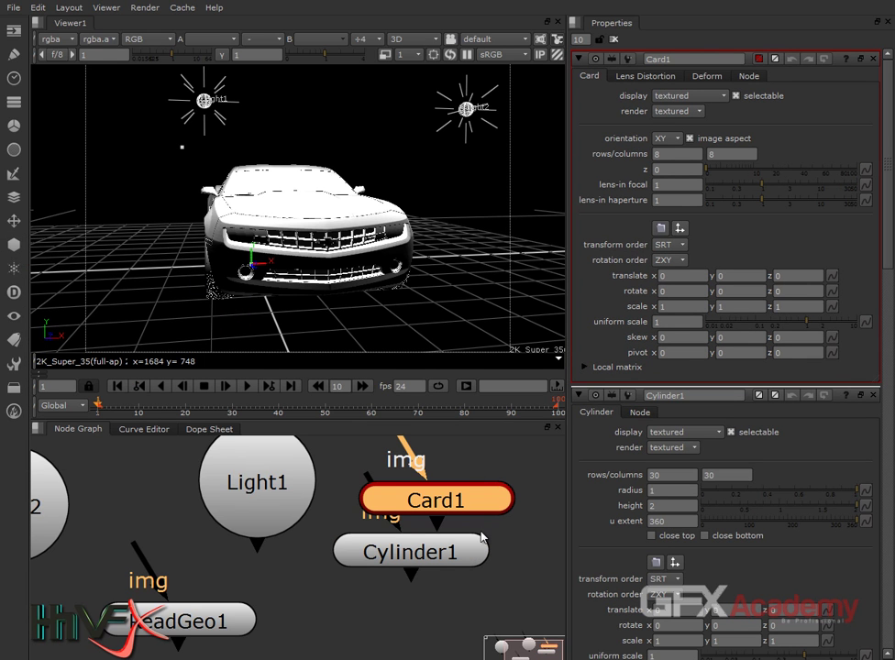
pyautogui.click(13, 245)
pyautogui.click(116, 349)
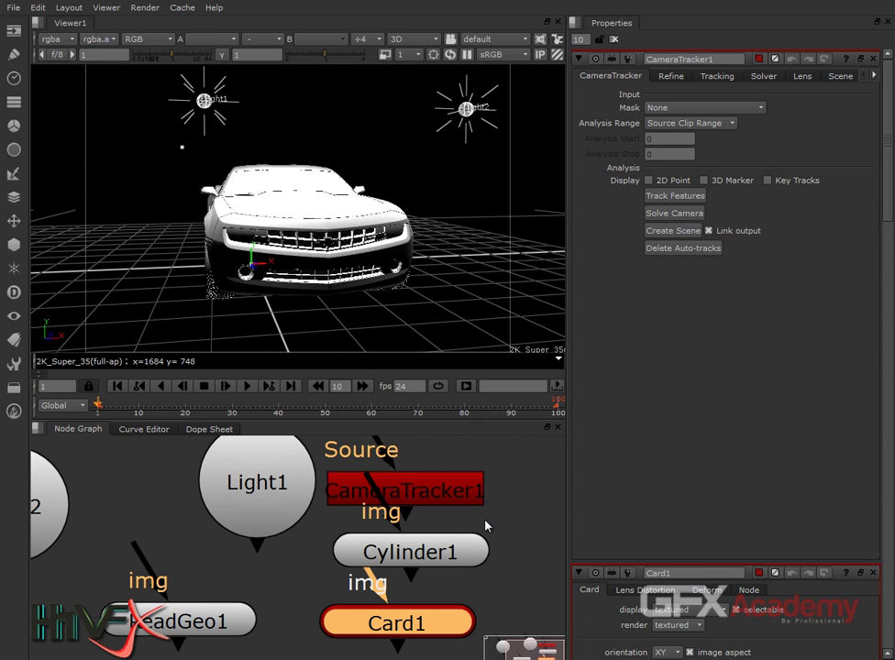
# Delete the Card, Cylinder and CameraTracker nodes from the node graph
pyautogui.click(529, 463)
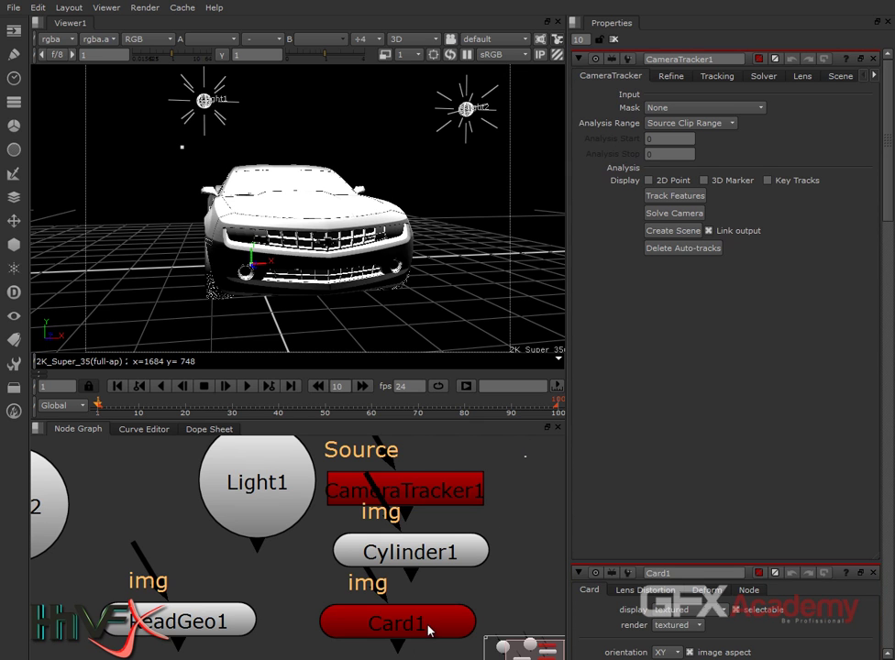
pyautogui.click(430, 630)
pyautogui.press('Delete')
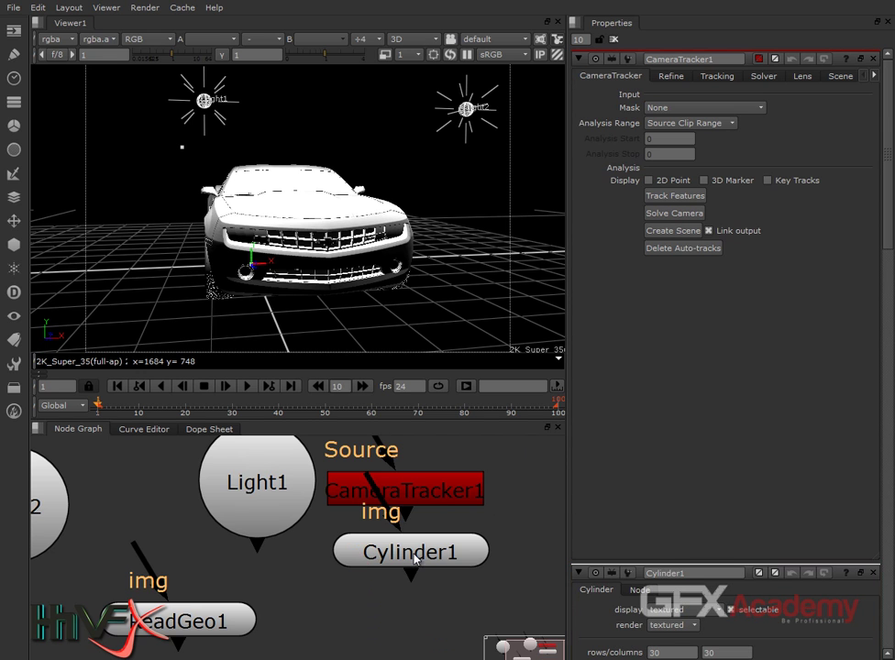
pyautogui.click(415, 556)
pyautogui.press('Delete')
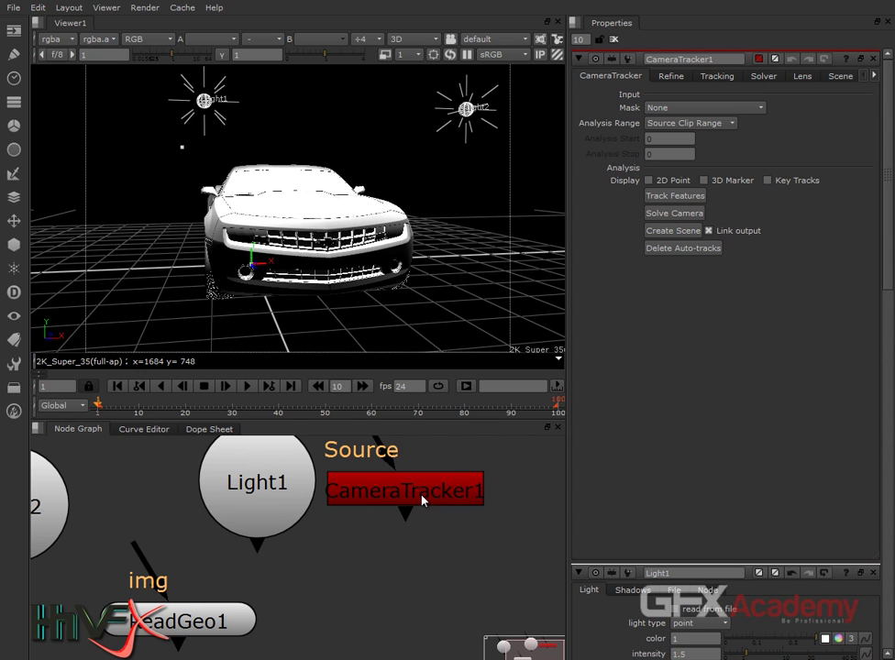
pyautogui.click(422, 499)
pyautogui.press('Delete')
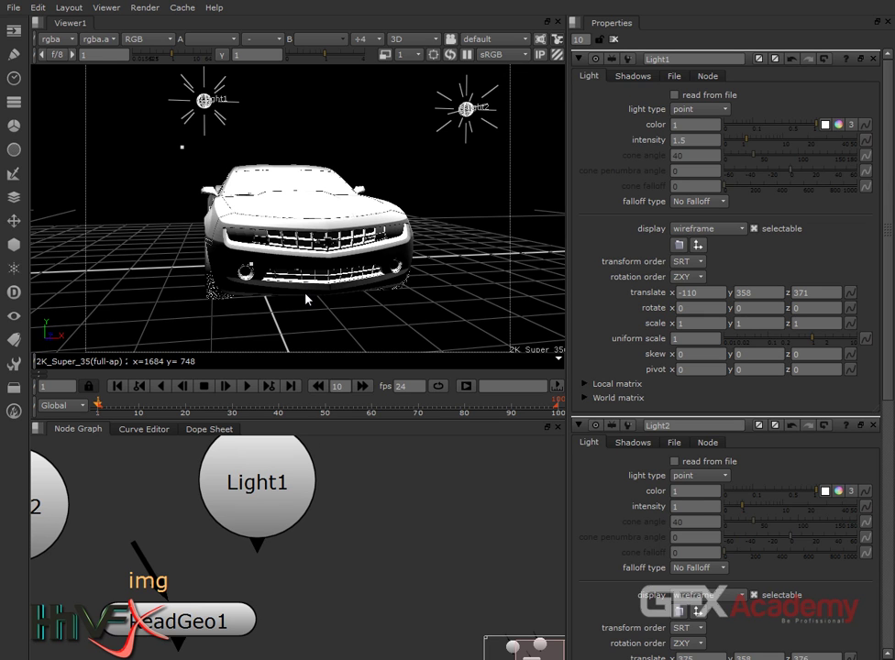
# Examine the car in the 3D view and the node layout in the graph at several zoom levels
pyautogui.scroll(-2, 305, 298)
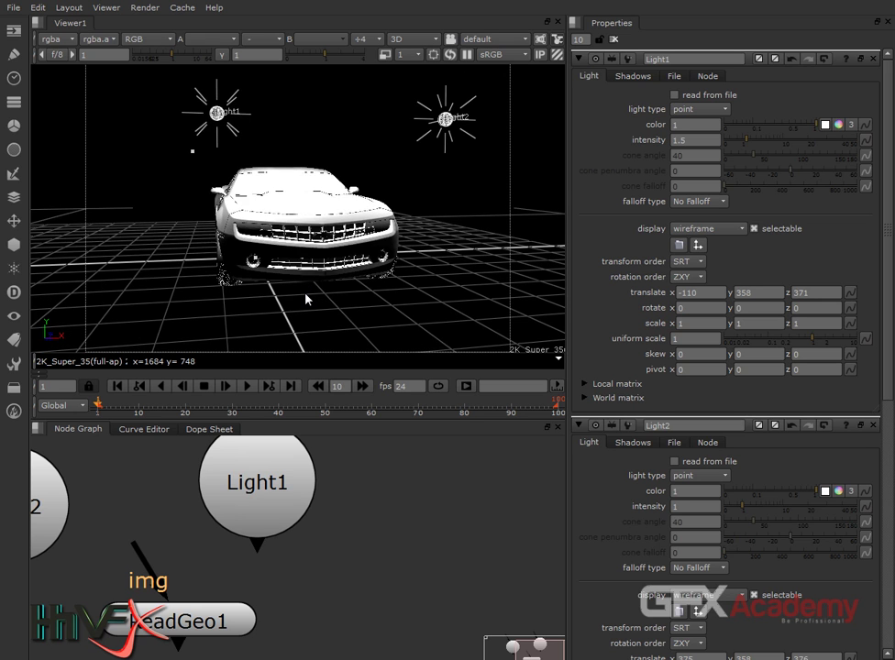
pyautogui.scroll(-2, 306, 298)
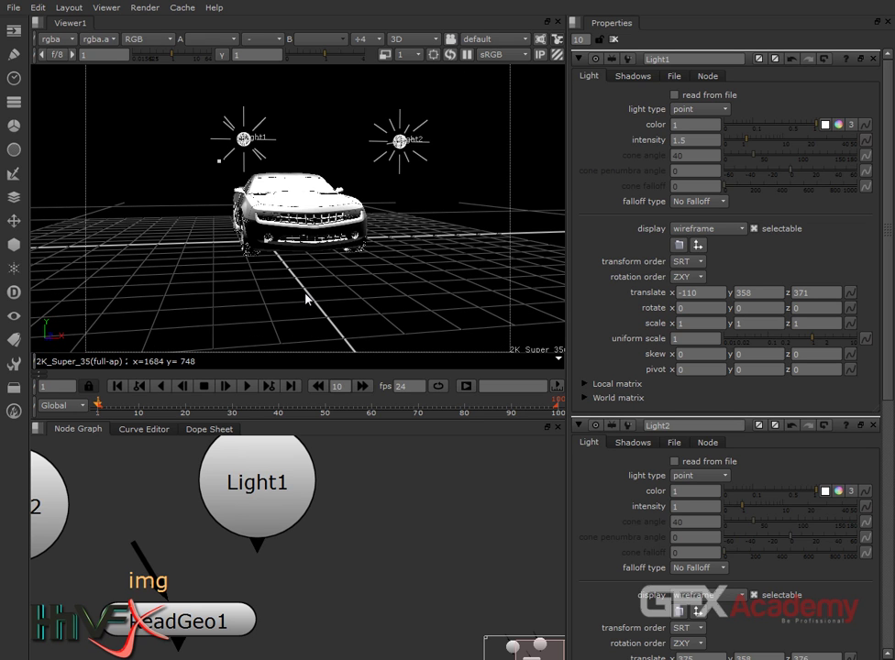
pyautogui.scroll(2, 305, 298)
pyautogui.scroll(3, 305, 298)
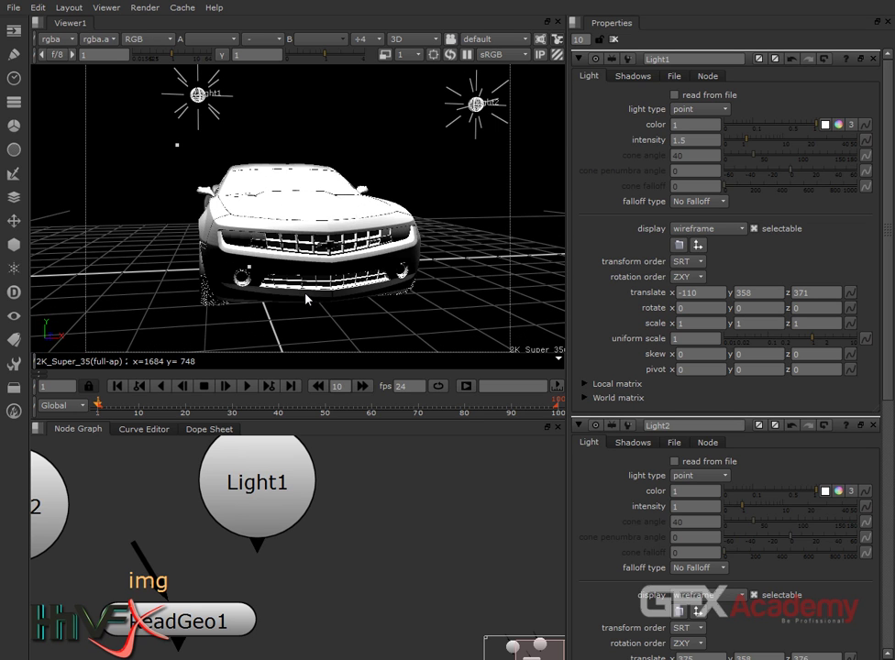
pyautogui.scroll(3, 305, 298)
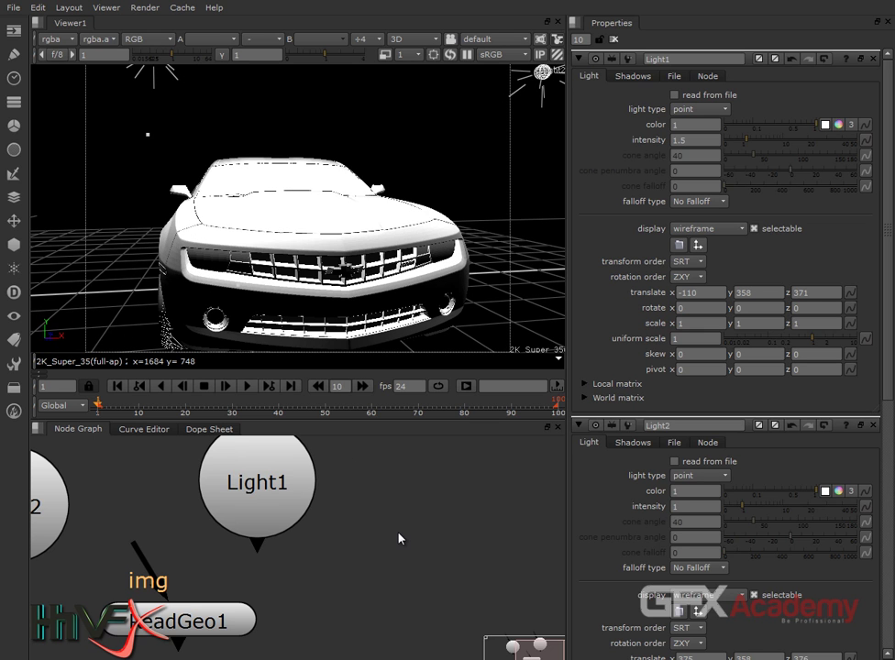
pyautogui.scroll(-5, 400, 538)
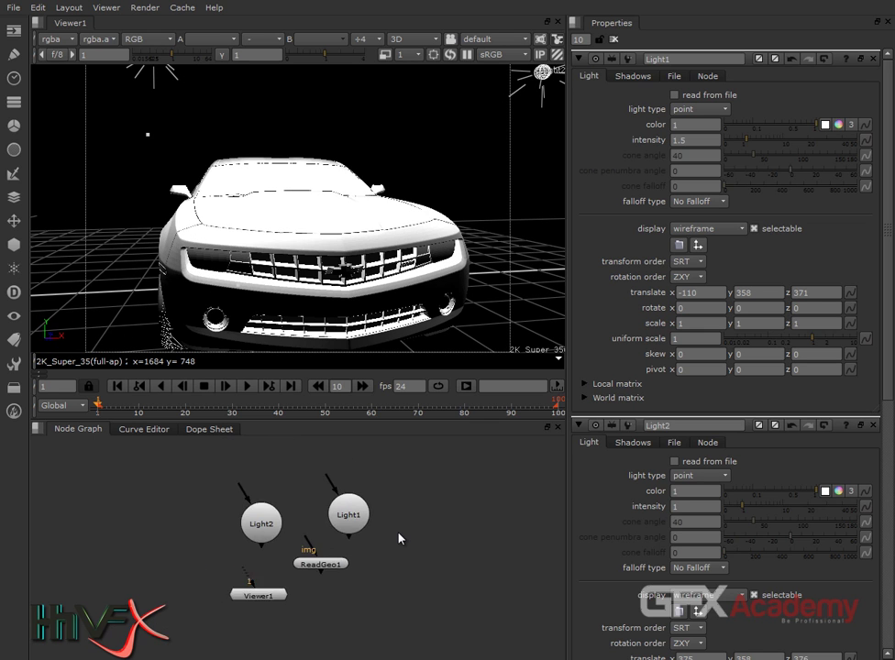
pyautogui.scroll(4, 399, 538)
pyautogui.scroll(-5, 400, 538)
pyautogui.scroll(4, 400, 538)
pyautogui.scroll(3, 400, 538)
pyautogui.scroll(-2, 400, 538)
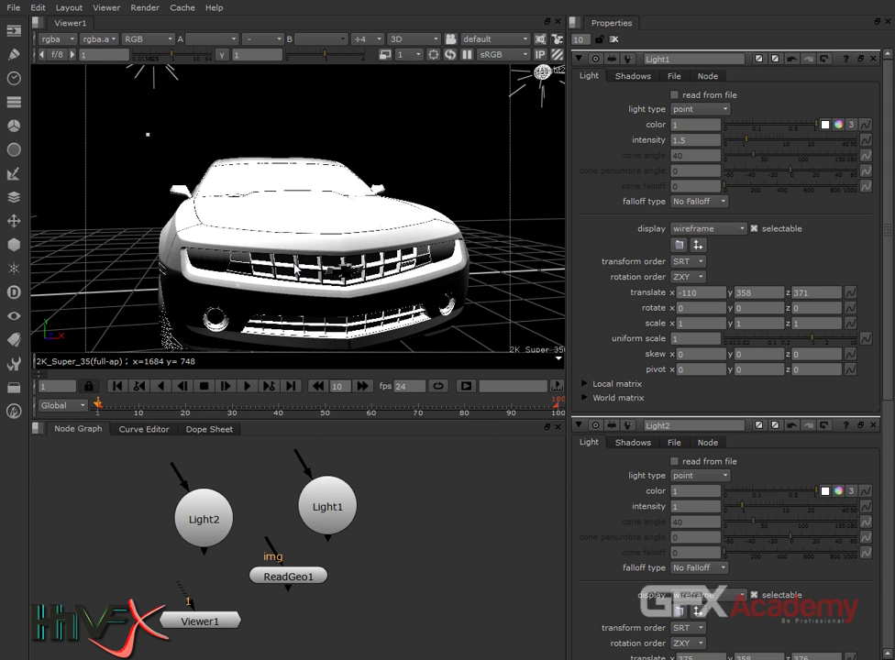
# Examine the lit car and both lights from three-quarter angles, returning to a frontal perspective
pyautogui.scroll(-2, 296, 267)
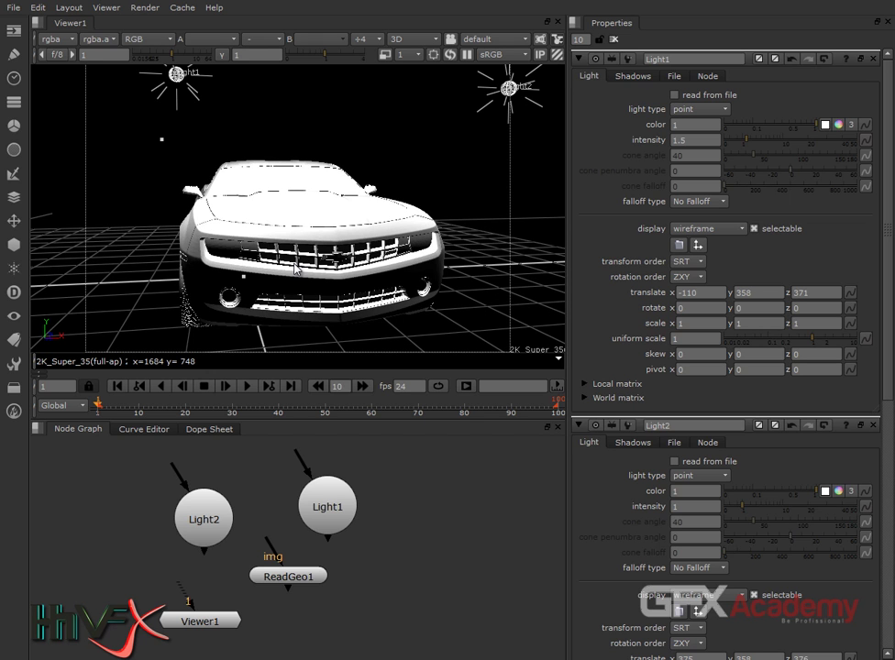
pyautogui.keyDown('ctrl'); pyautogui.moveTo(240, 209); pyautogui.dragTo(414, 262); pyautogui.keyUp('ctrl')
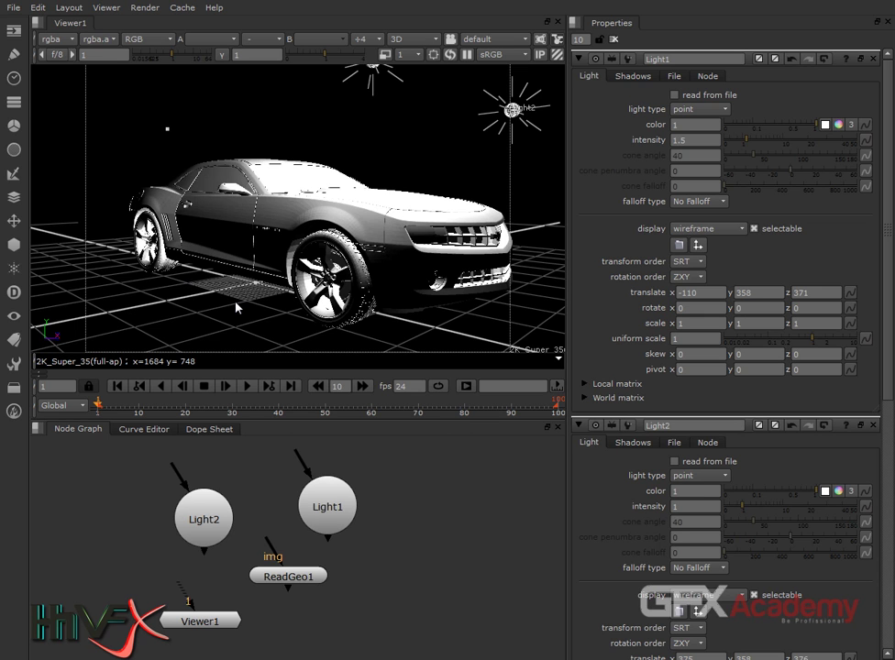
pyautogui.keyDown('ctrl'); pyautogui.moveTo(211, 305); pyautogui.dragTo(95, 290); pyautogui.keyUp('ctrl')
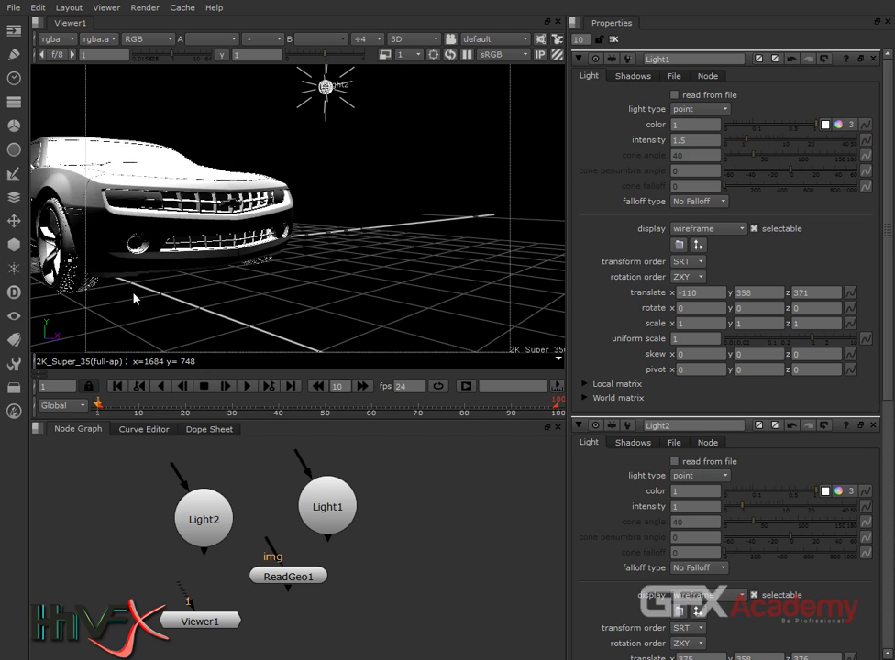
pyautogui.keyDown('ctrl'); pyautogui.moveTo(224, 295); pyautogui.dragTo(243, 325); pyautogui.keyUp('ctrl')
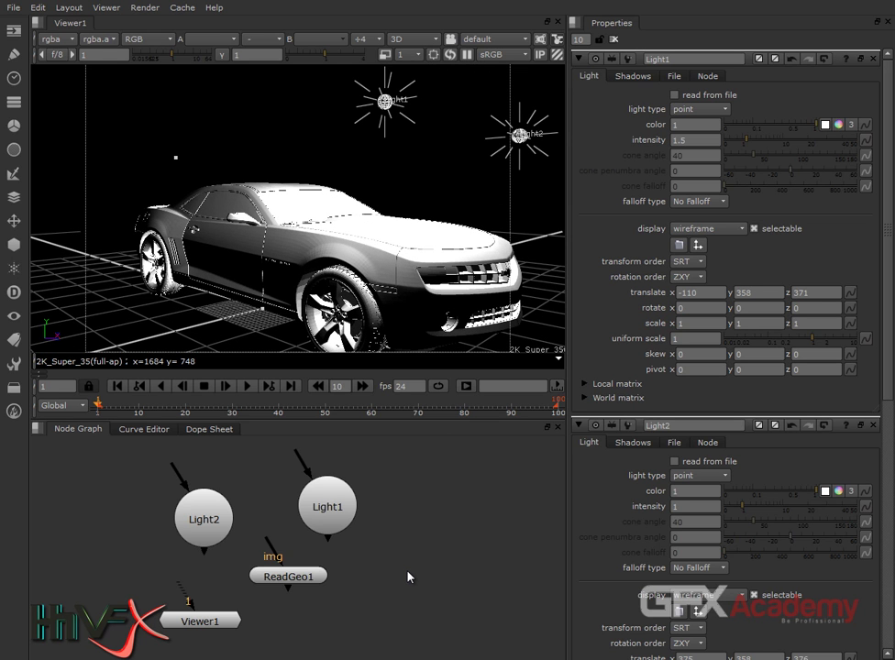
pyautogui.moveTo(408, 578); pyautogui.dragTo(444, 567, button='middle')
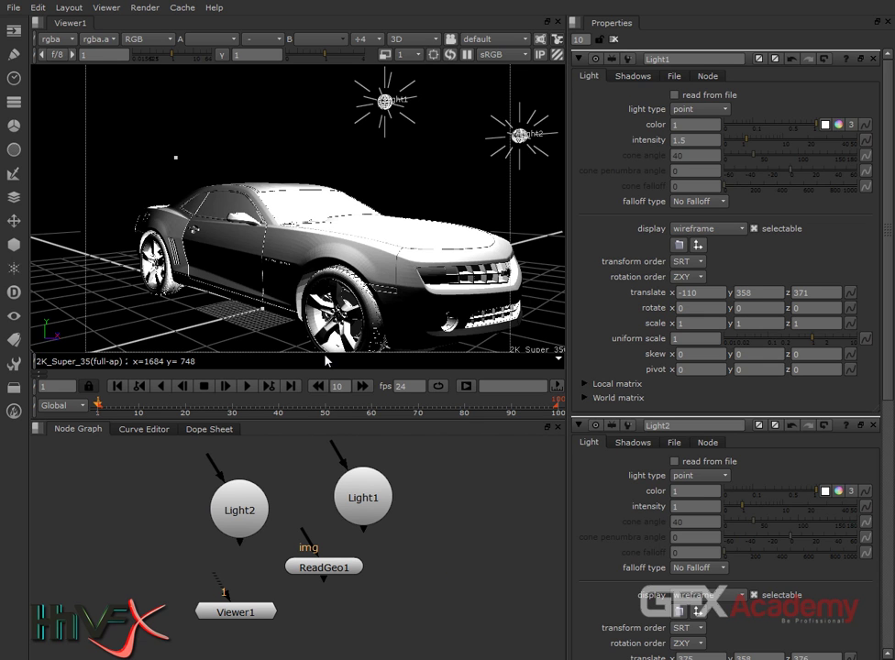
pyautogui.keyDown('ctrl'); pyautogui.moveTo(238, 329); pyautogui.dragTo(204, 289); pyautogui.keyUp('ctrl')
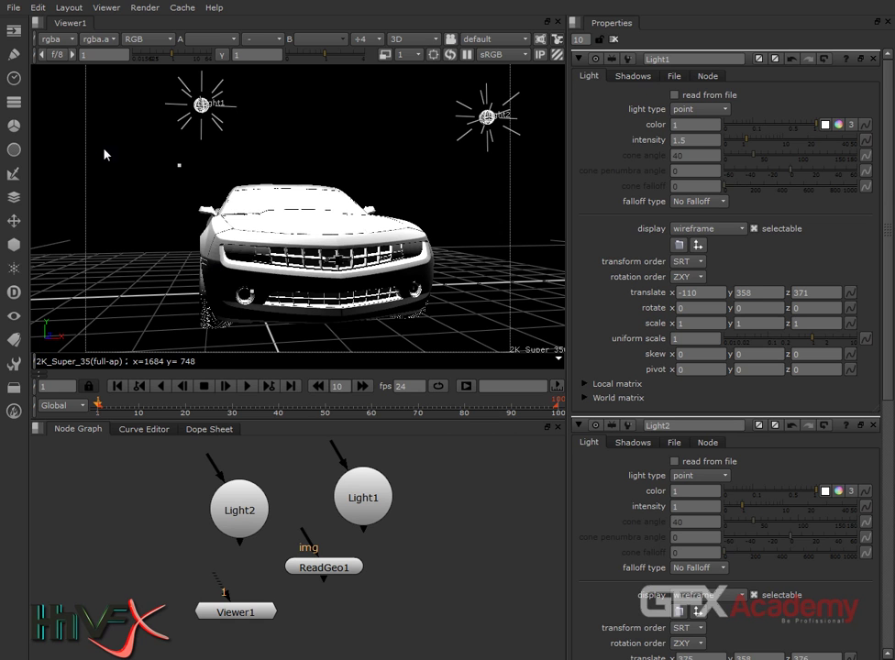
# Examine the 3D control type choices in the viewer preferences, keep Nuke as the type, and close the preferences
pyautogui.click(47, 10)
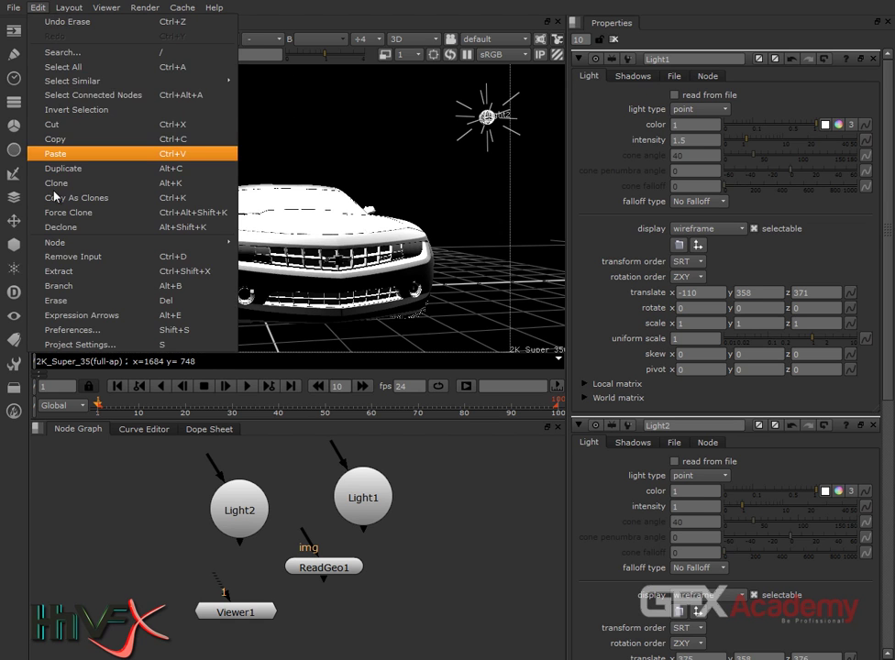
pyautogui.click(69, 330)
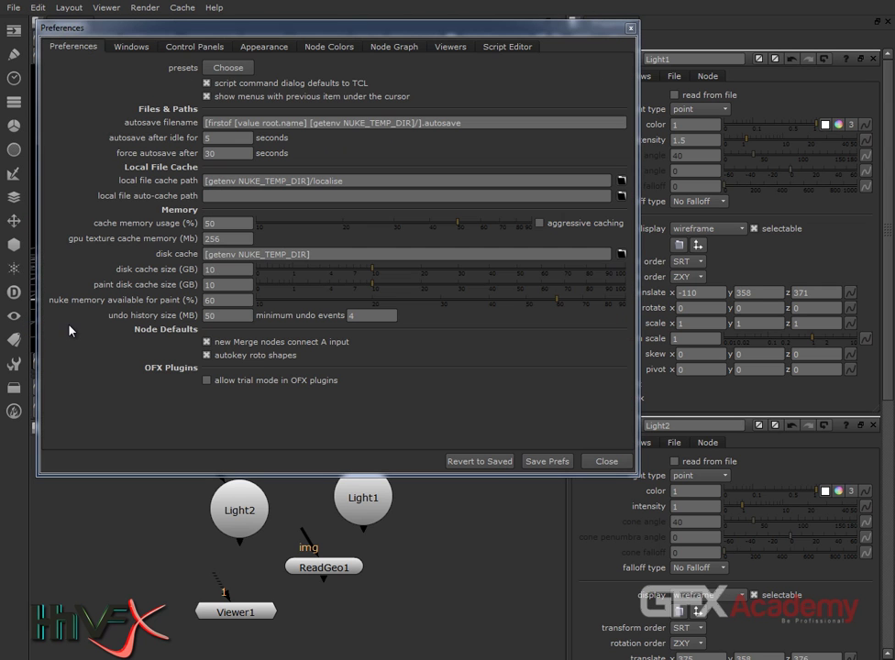
pyautogui.moveTo(367, 35); pyautogui.dragTo(385, 122)
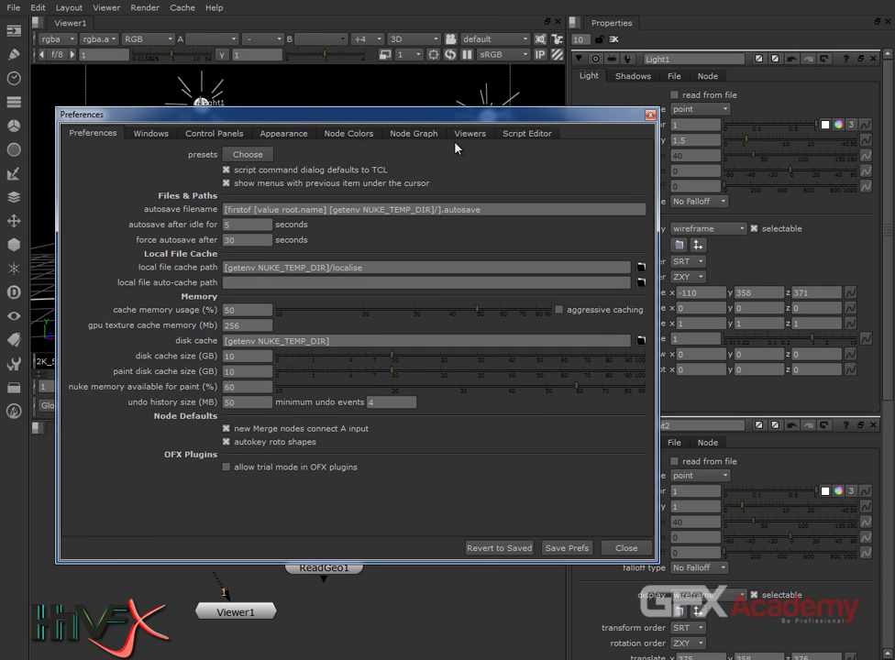
pyautogui.click(471, 134)
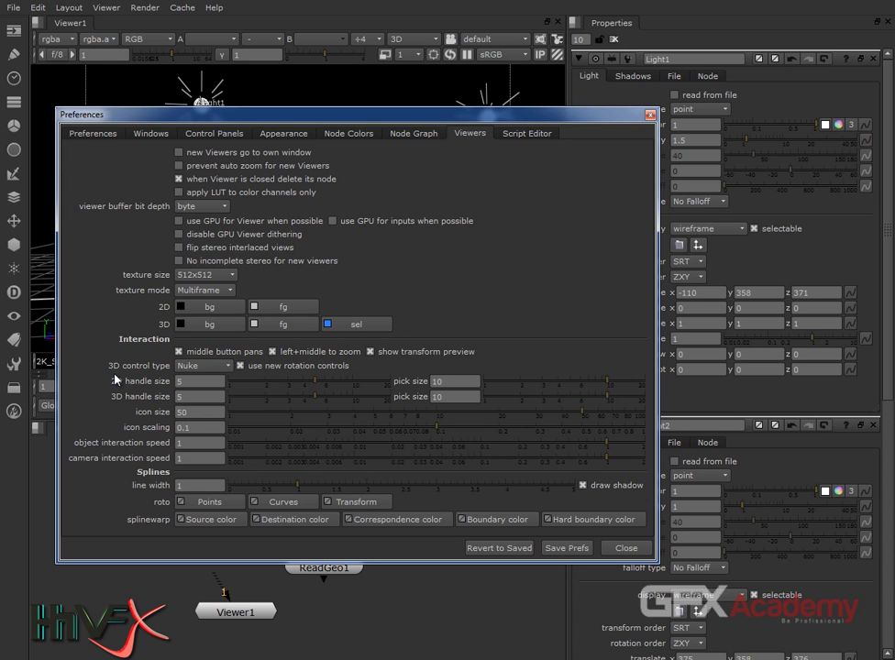
pyautogui.click(200, 367)
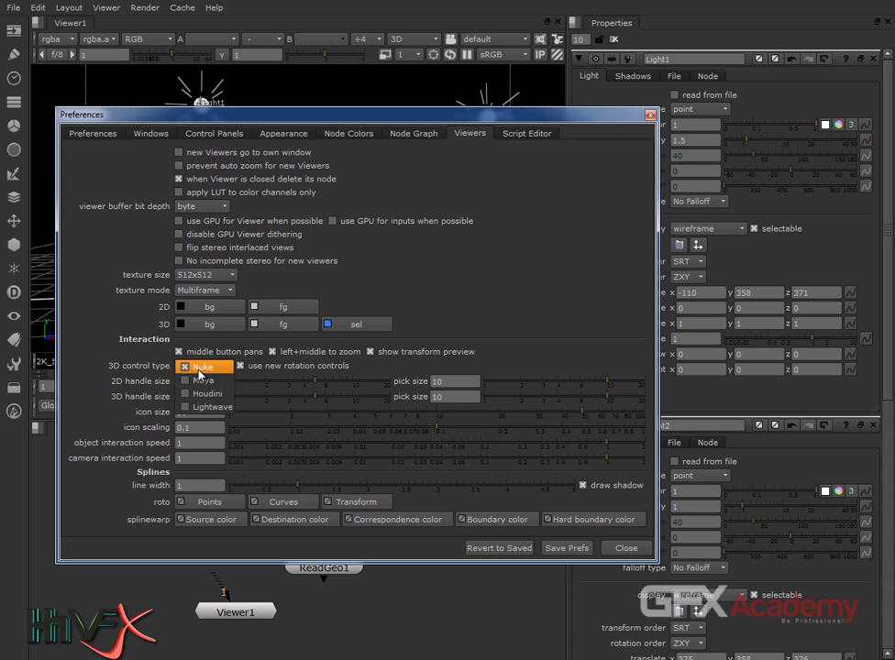
pyautogui.click(303, 385)
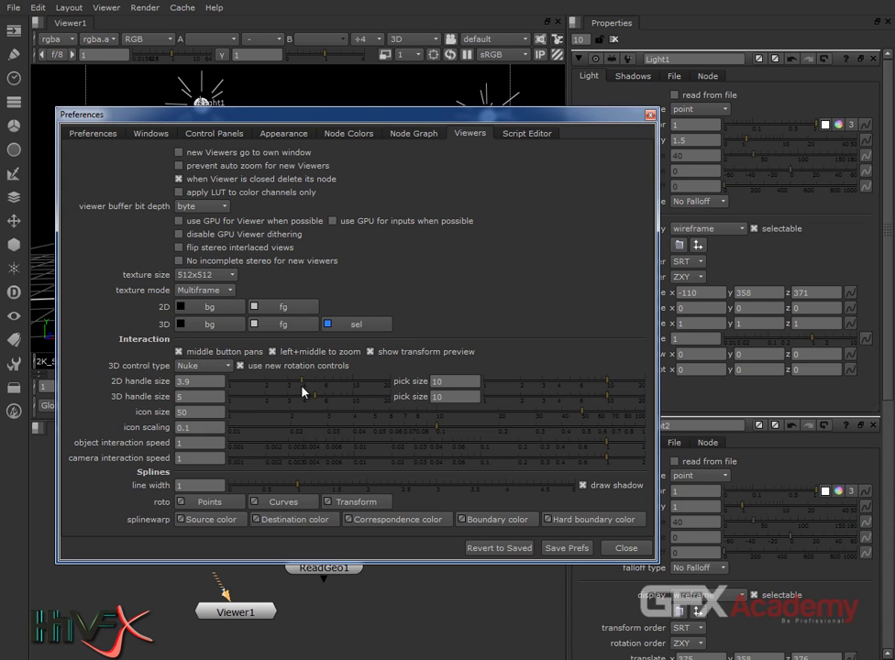
pyautogui.click(201, 366)
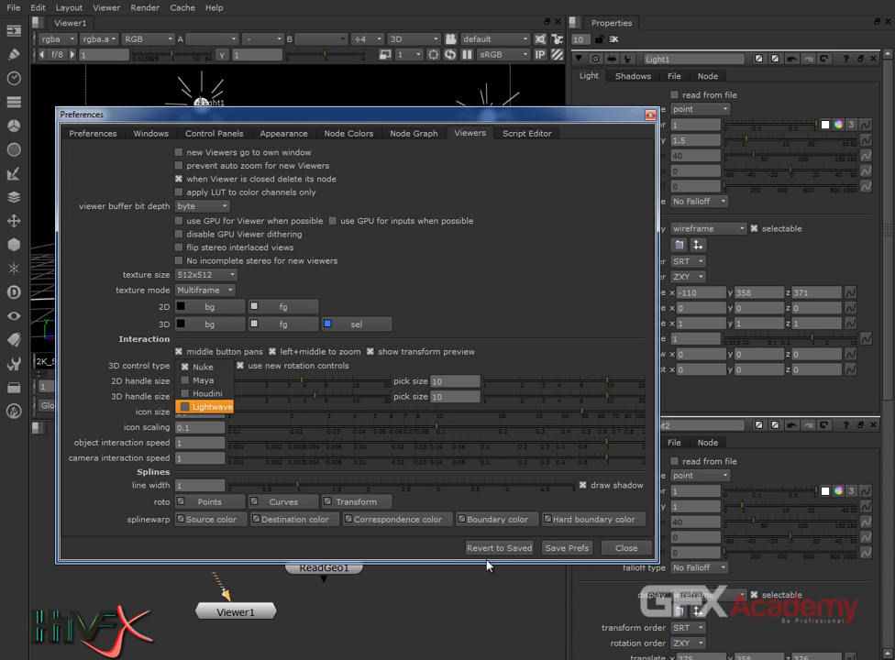
pyautogui.click(413, 556)
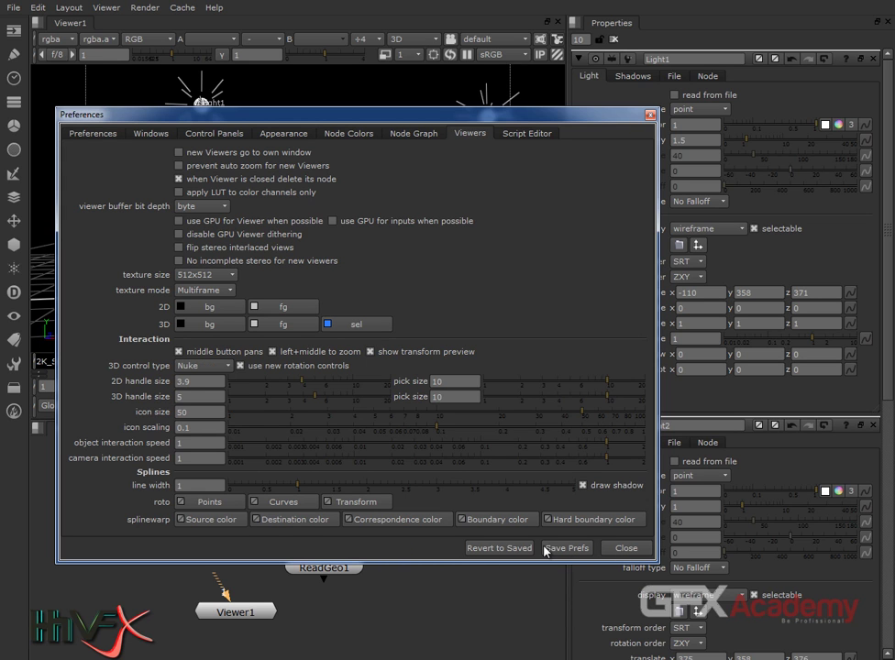
pyautogui.click(626, 547)
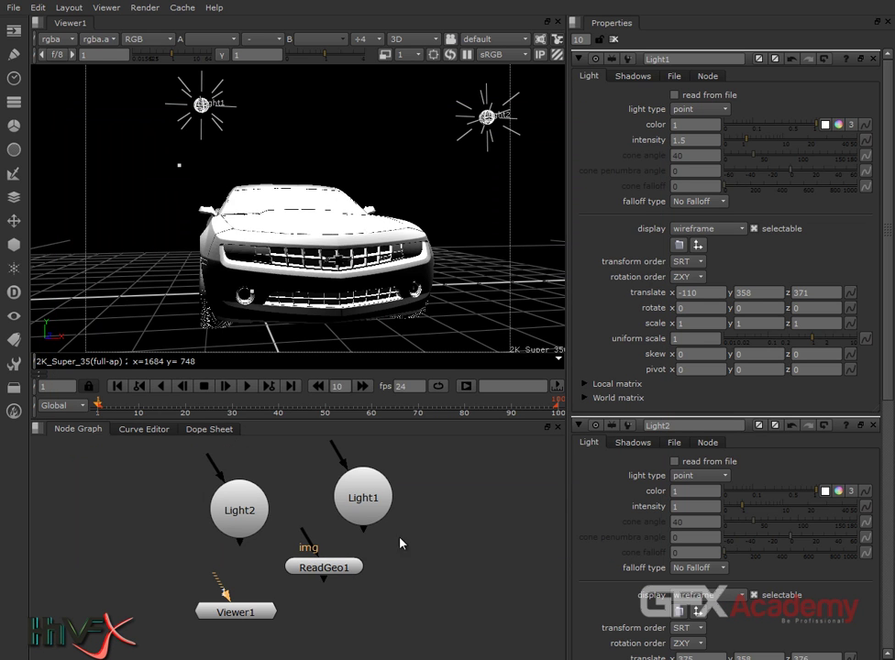
# Delete both light nodes and the ReadGeo node from the node graph, leaving only the viewer node
pyautogui.moveTo(444, 479); pyautogui.dragTo(231, 556)
pyautogui.click(358, 528)
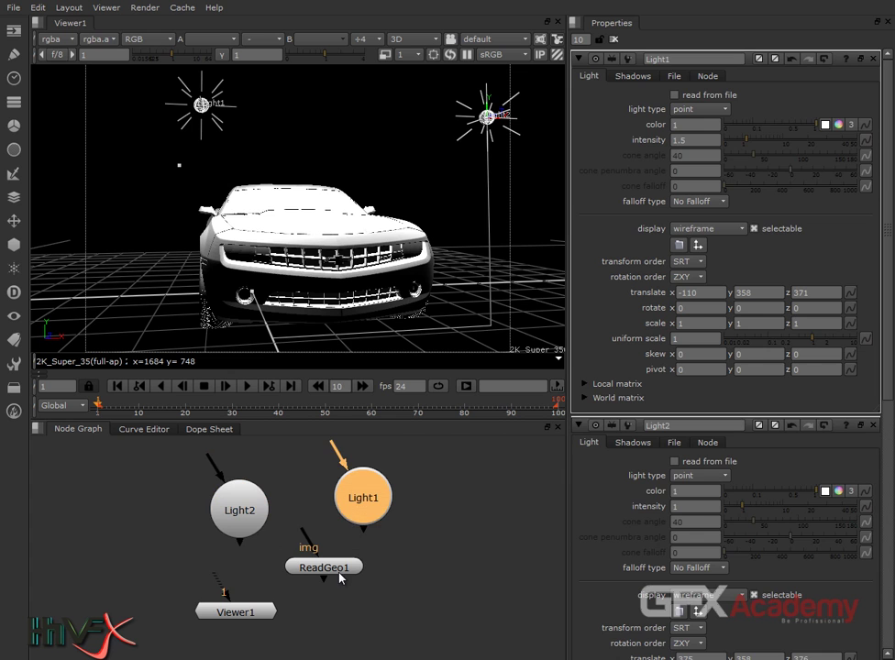
pyautogui.click(339, 573)
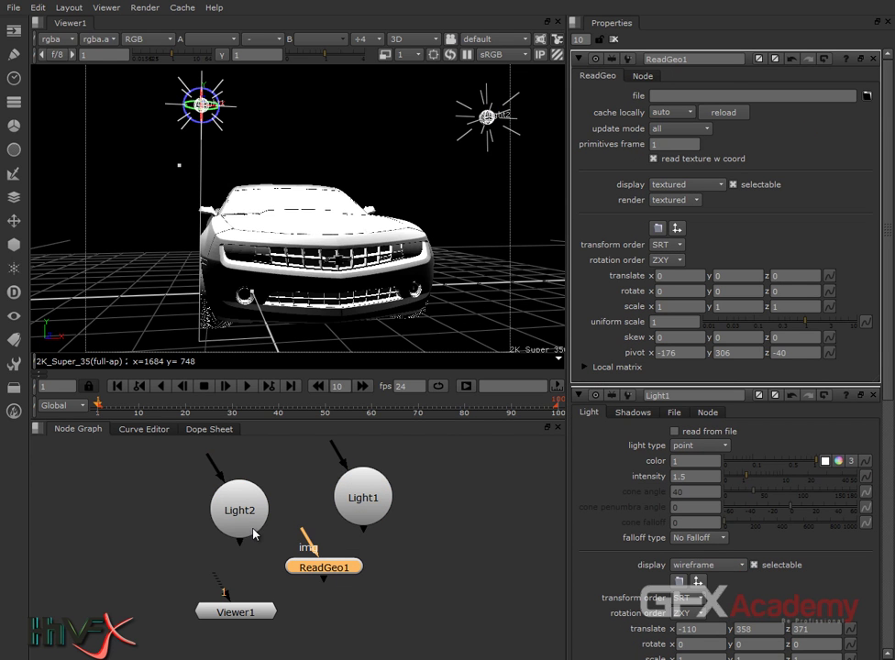
pyautogui.keyDown('shift'); pyautogui.click(252, 530); pyautogui.keyUp('shift')
pyautogui.keyDown('shift'); pyautogui.click(367, 500); pyautogui.keyUp('shift')
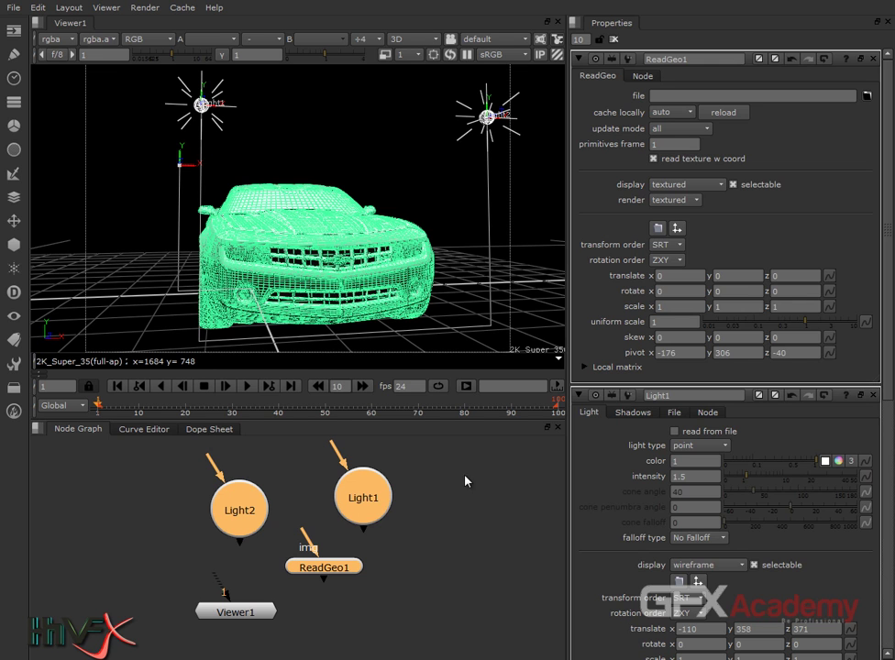
pyautogui.press('Delete')
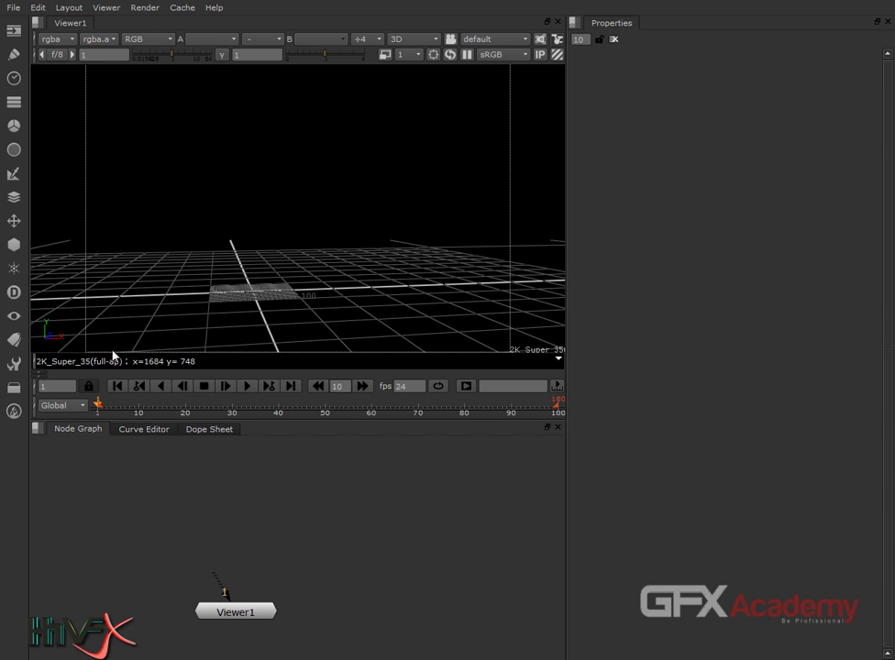
pyautogui.click(14, 245)
pyautogui.moveTo(122, 262)
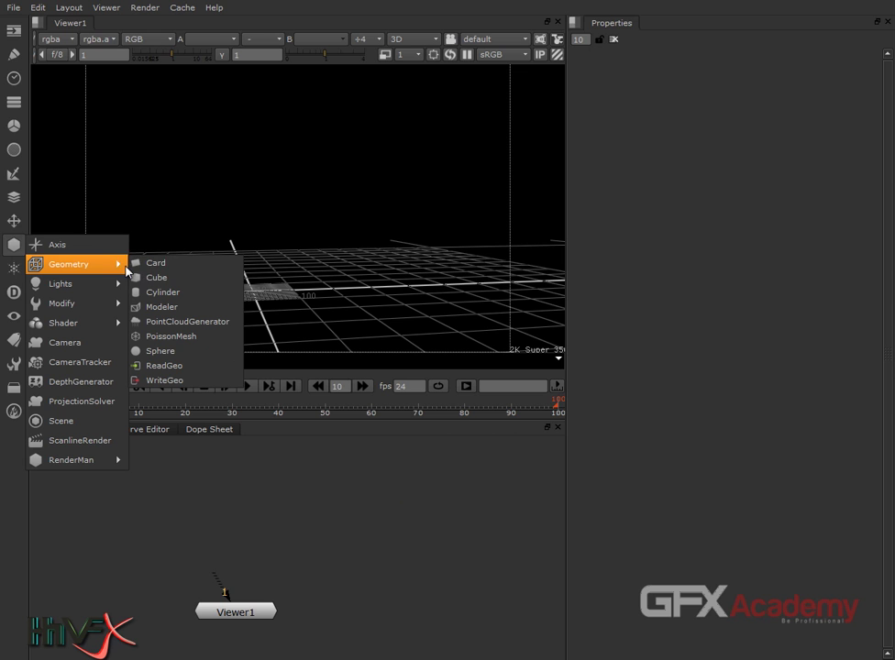
pyautogui.click(181, 287)
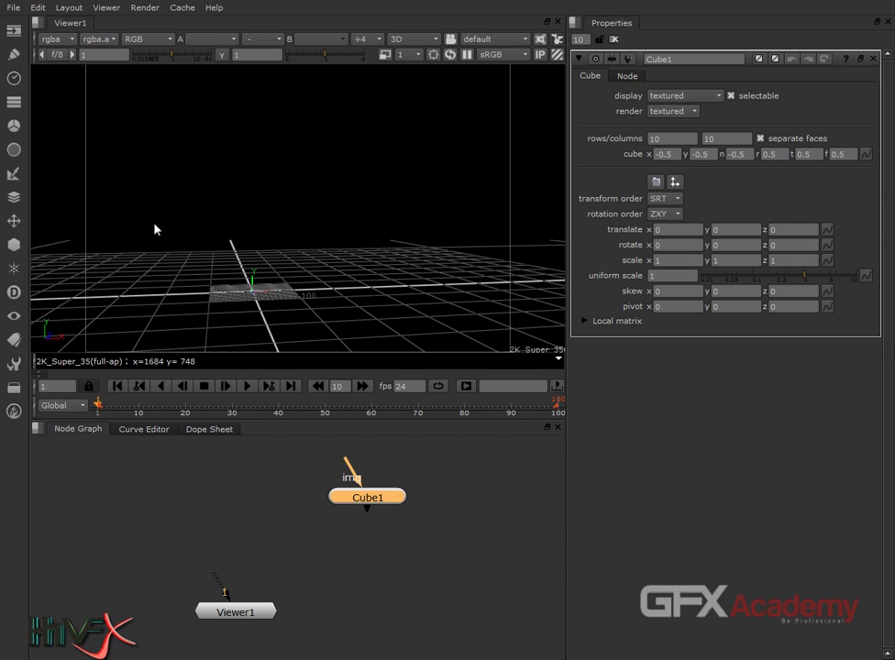
pyautogui.hotkey('ctrl', 'z')
# Add a Sphere geometry node and set its uniform scale to 10
pyautogui.click(19, 255)
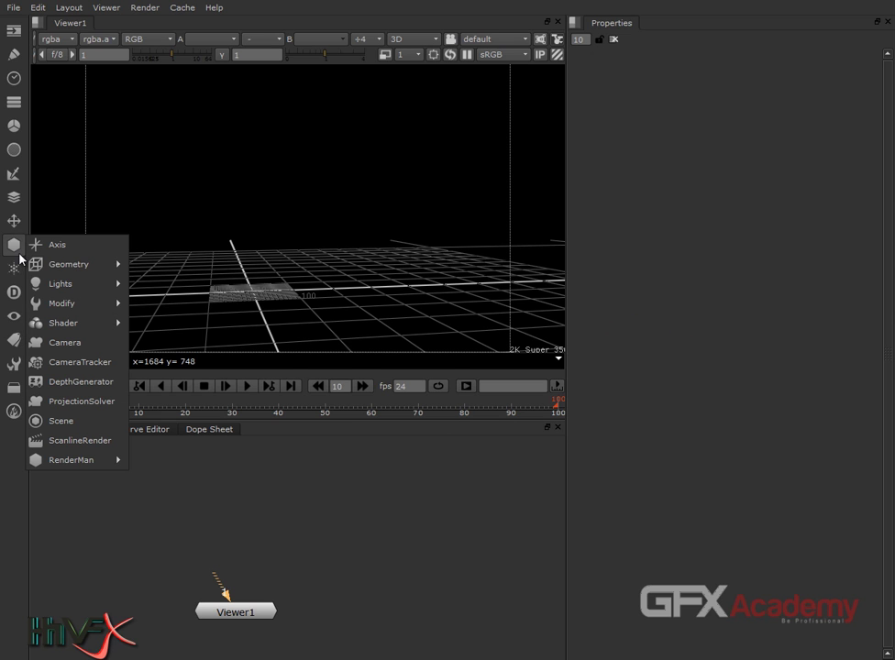
pyautogui.moveTo(75, 263)
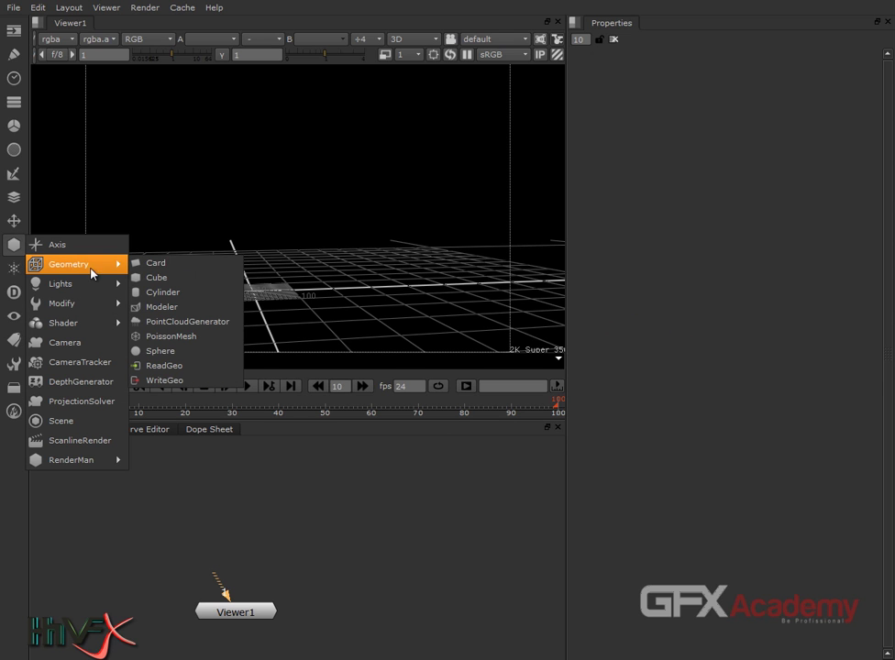
pyautogui.click(193, 351)
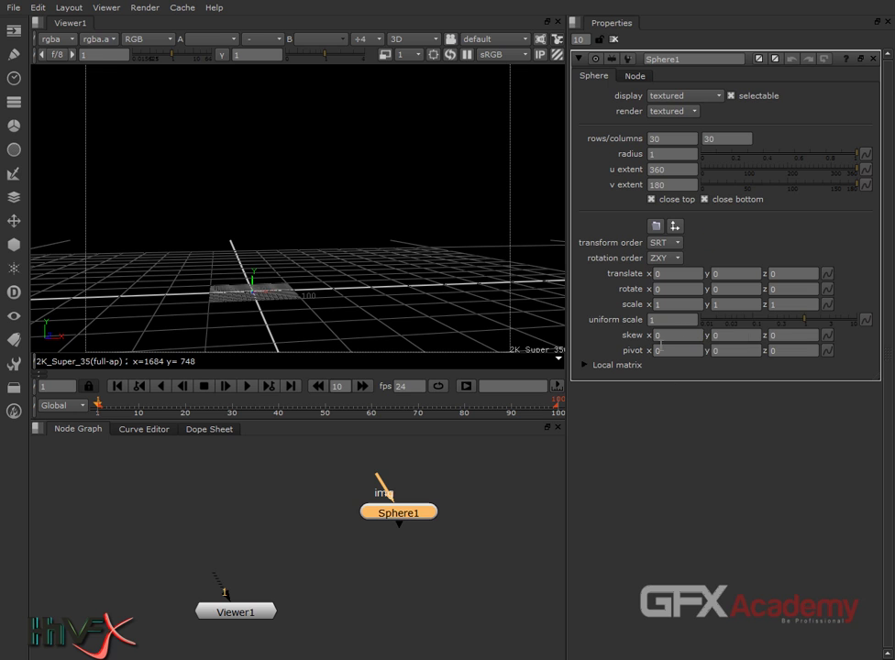
pyautogui.moveTo(805, 325); pyautogui.dragTo(861, 334)
# Frame the sphere in the 3D view and examine it both selected with its wireframe overlay and deselected
pyautogui.keyDown('ctrl'); pyautogui.moveTo(363, 276); pyautogui.dragTo(332, 295); pyautogui.keyUp('ctrl')
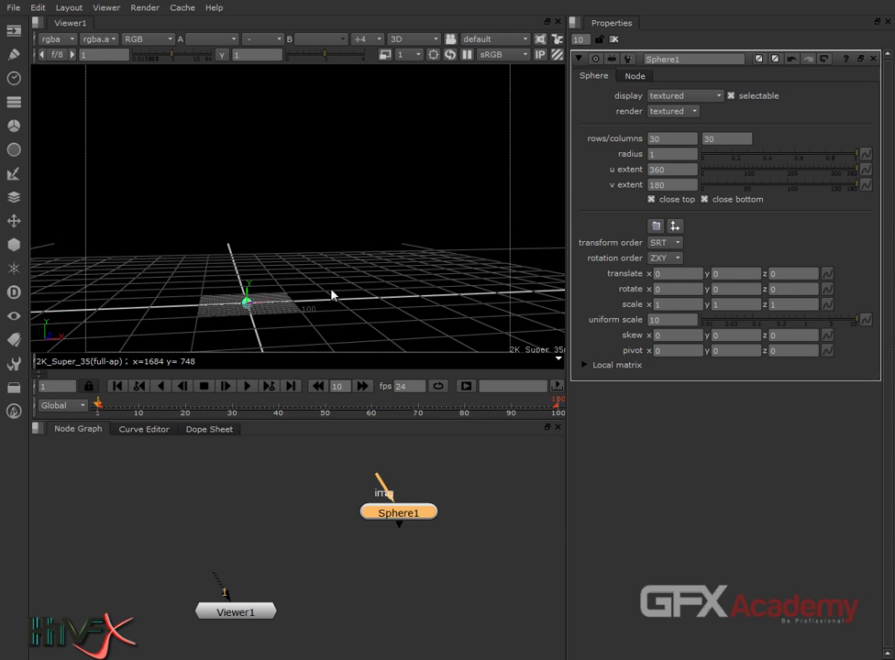
pyautogui.press('f')
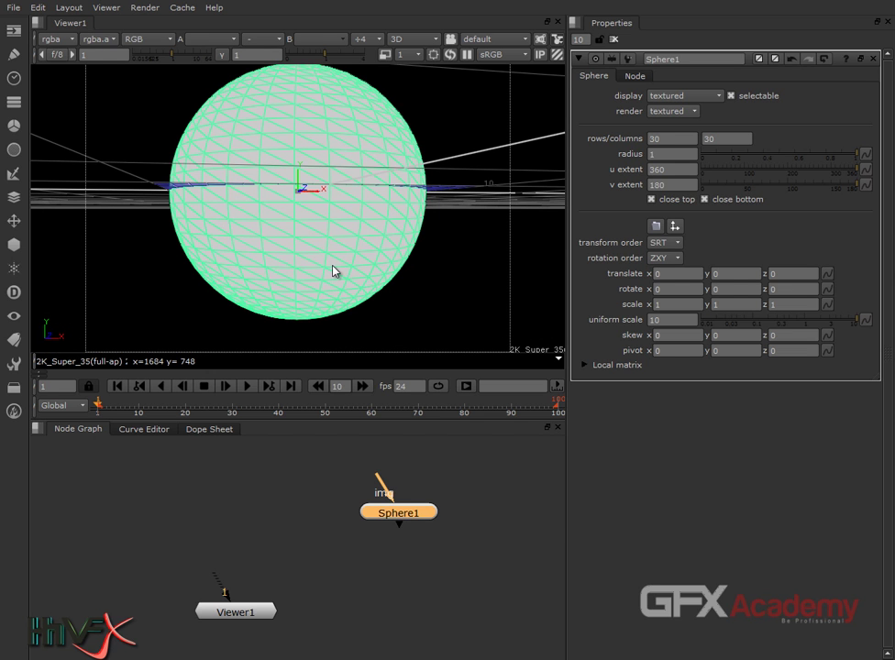
pyautogui.keyDown('ctrl'); pyautogui.moveTo(334, 271); pyautogui.dragTo(332, 307); pyautogui.keyUp('ctrl')
pyautogui.scroll(-5, 332, 306)
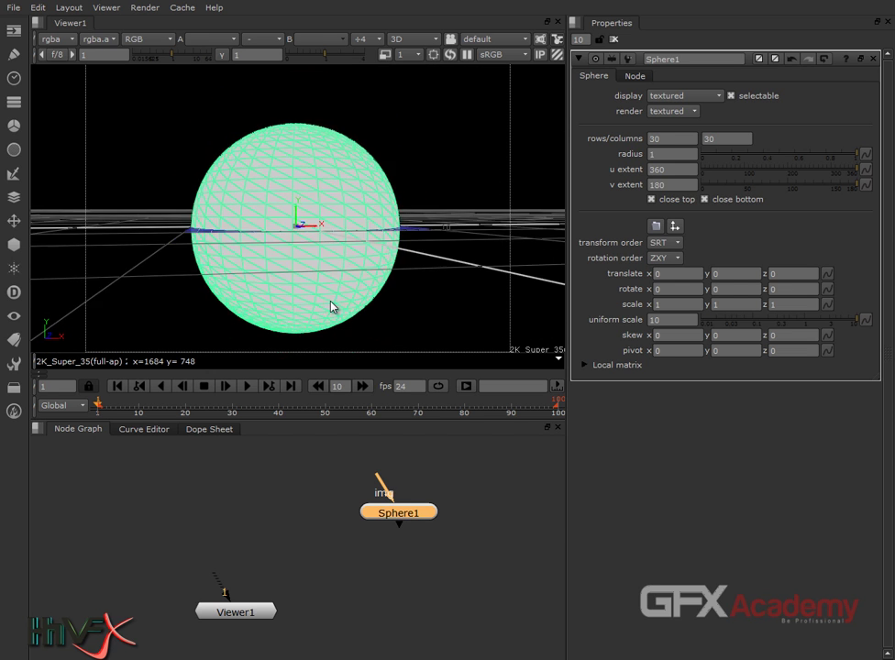
pyautogui.click(210, 295)
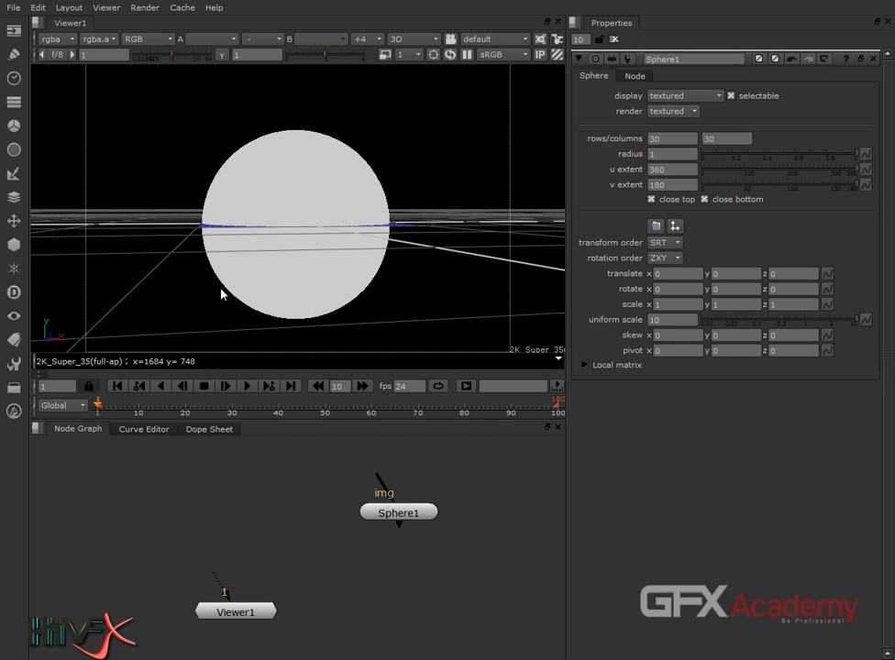
pyautogui.click(297, 195)
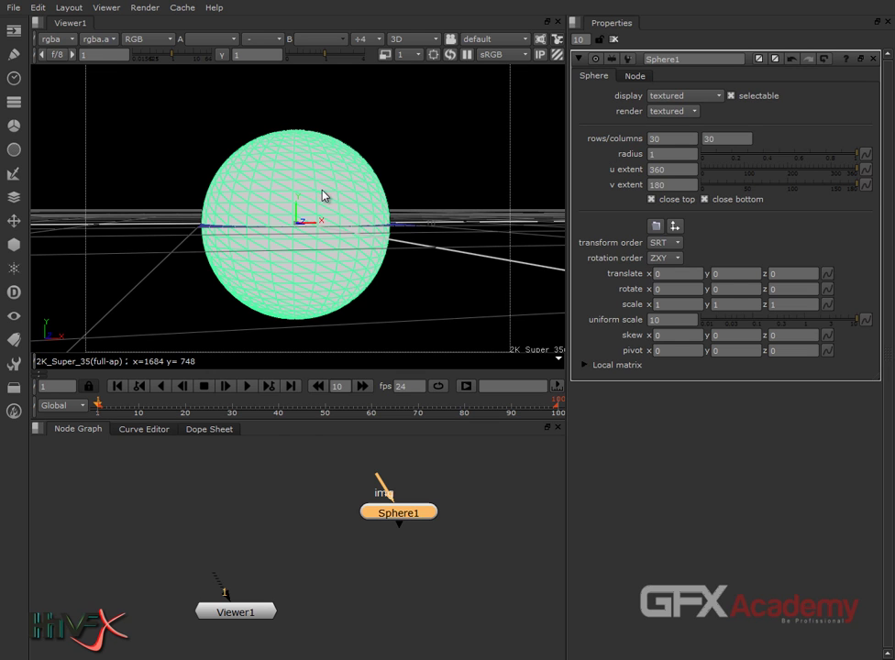
pyautogui.moveTo(336, 317)
pyautogui.keyDown('ctrl'); pyautogui.mouseDown()
pyautogui.moveTo(327, 296)
pyautogui.moveTo(335, 314)
pyautogui.moveTo(395, 320)
pyautogui.moveTo(329, 294)
pyautogui.moveTo(324, 304)
pyautogui.mouseUp(); pyautogui.keyUp('ctrl')
pyautogui.click(354, 321)
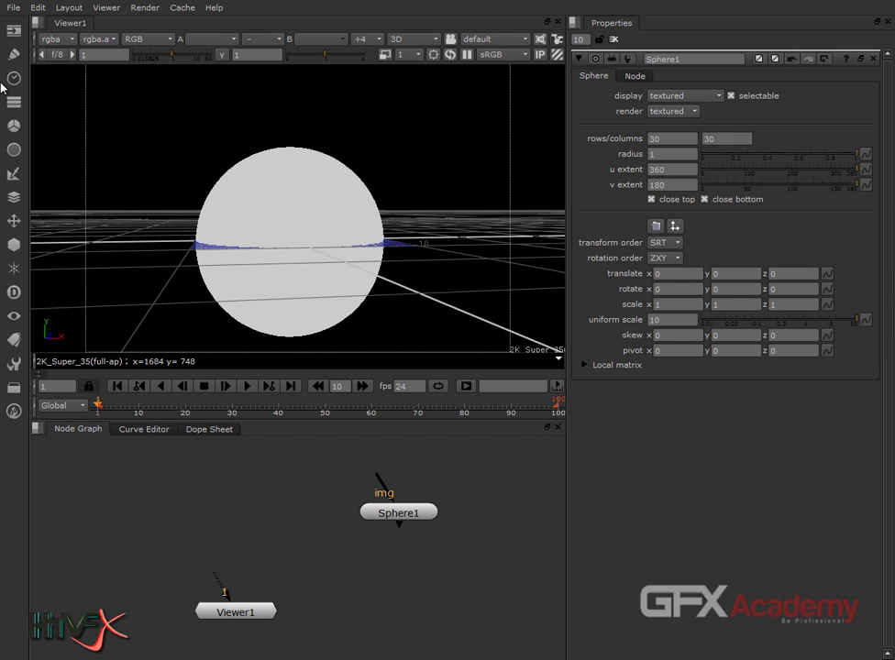
# Add a CheckerBoard node and place it beside the sphere node, just above the viewer node
pyautogui.click(14, 30)
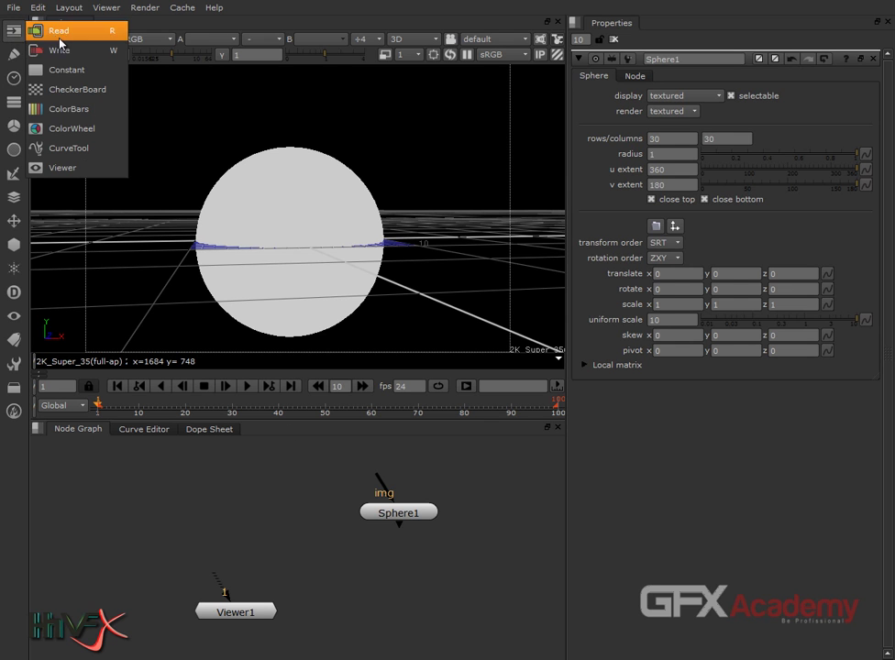
pyautogui.click(79, 88)
pyautogui.moveTo(413, 535); pyautogui.dragTo(259, 539)
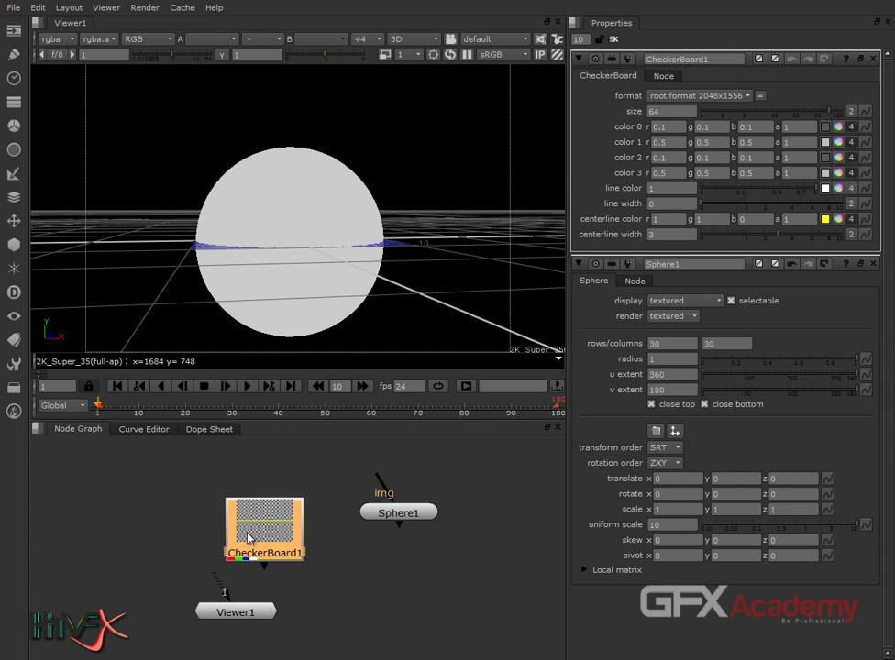
# Arrange the sphere node below the checkerboard and connect the CheckerBoard output to the sphere's img input
pyautogui.click(372, 540)
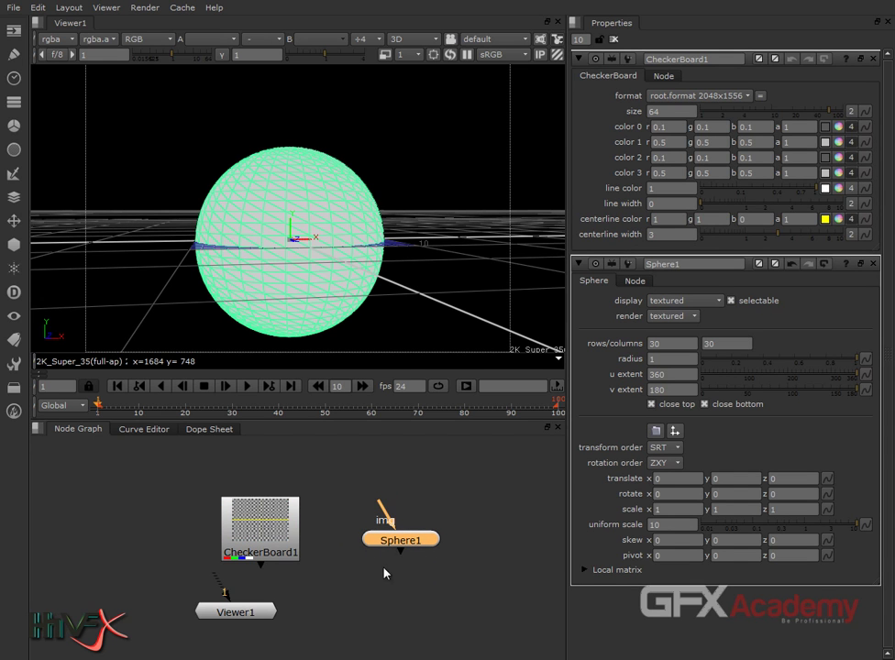
pyautogui.moveTo(376, 505); pyautogui.dragTo(399, 563)
pyautogui.moveTo(280, 530); pyautogui.dragTo(287, 486)
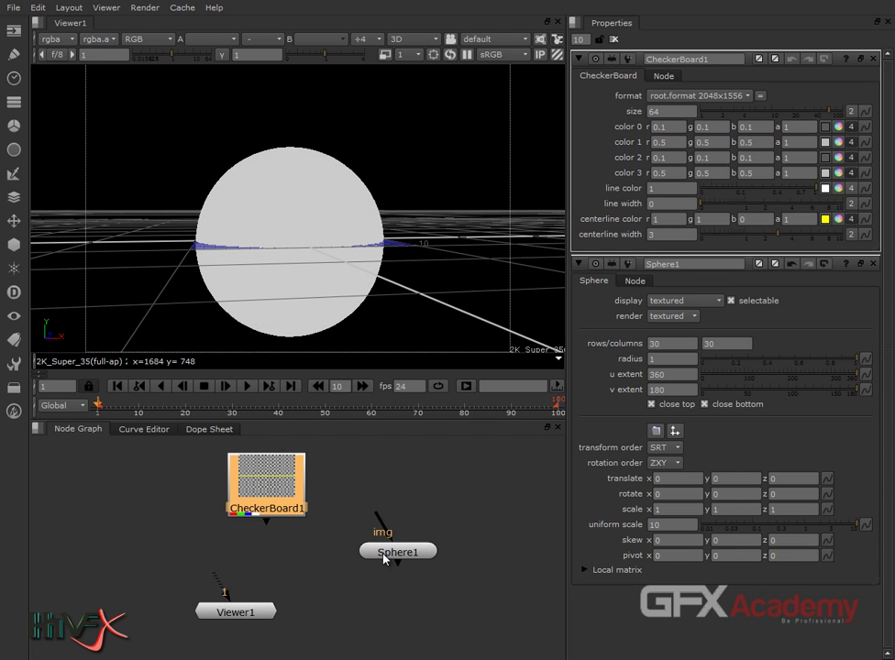
pyautogui.moveTo(384, 558); pyautogui.dragTo(336, 561)
pyautogui.moveTo(270, 499); pyautogui.dragTo(360, 539)
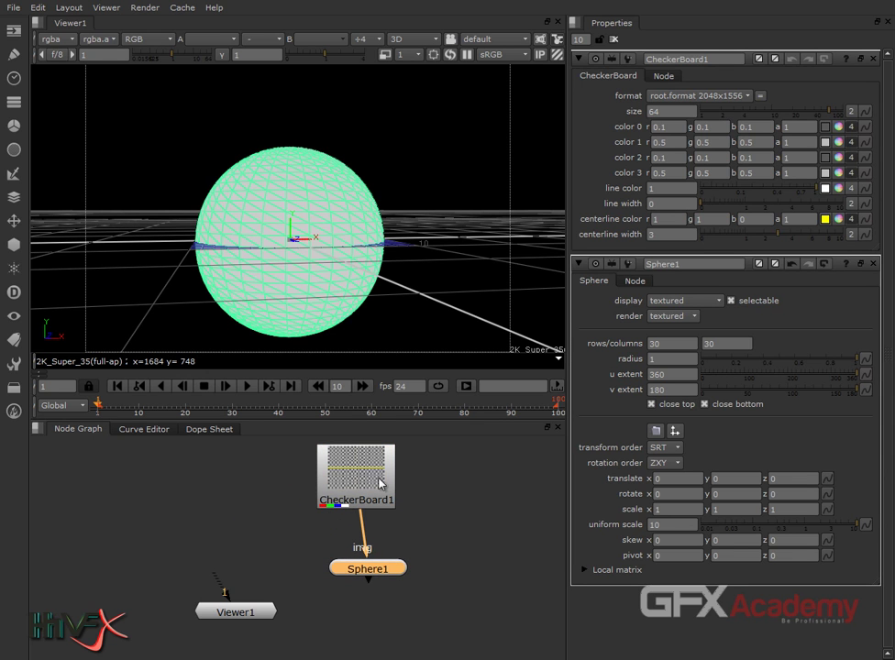
pyautogui.click(431, 486)
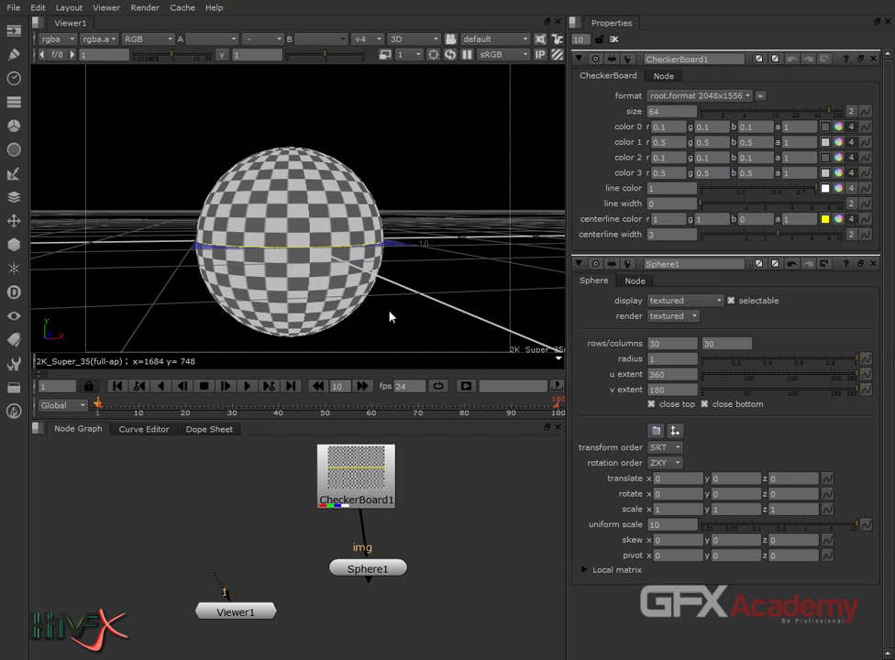
# Add a Cube geometry node, move it along X to about 14.8 beside the sphere, and set its uniform scale to 10
pyautogui.scroll(-2, 300, 257)
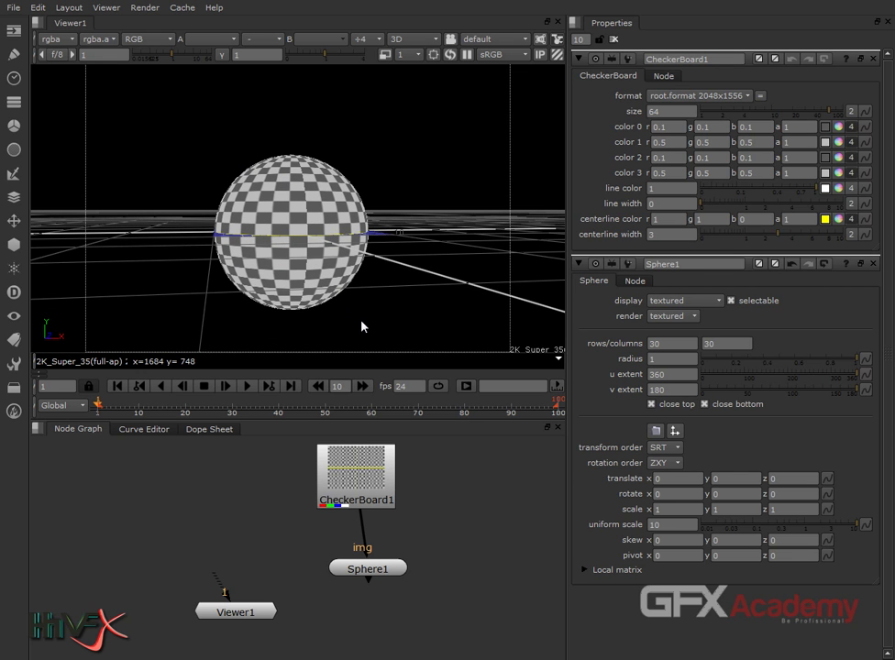
pyautogui.click(14, 245)
pyautogui.moveTo(72, 272)
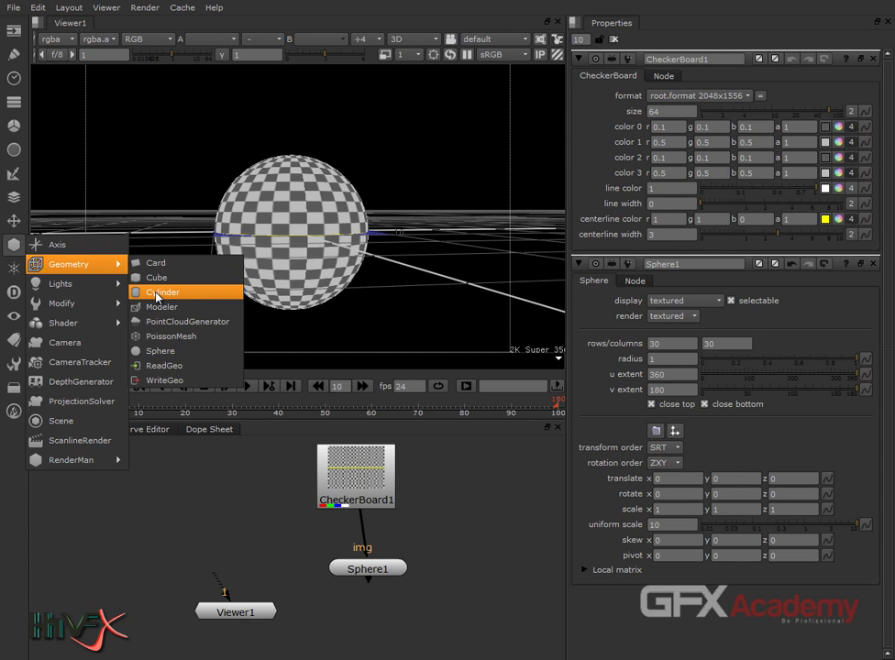
pyautogui.click(156, 277)
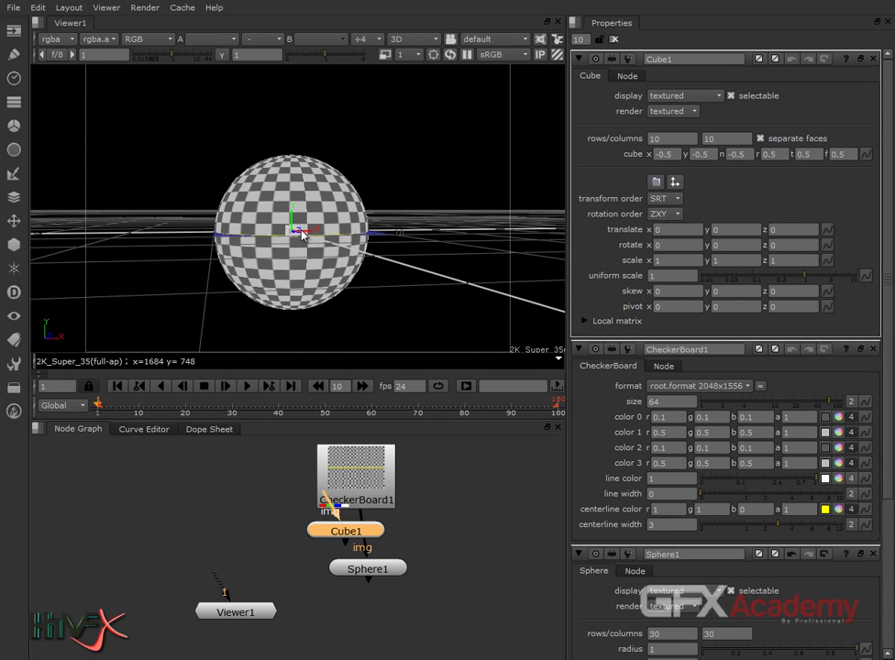
pyautogui.moveTo(302, 235); pyautogui.dragTo(422, 237)
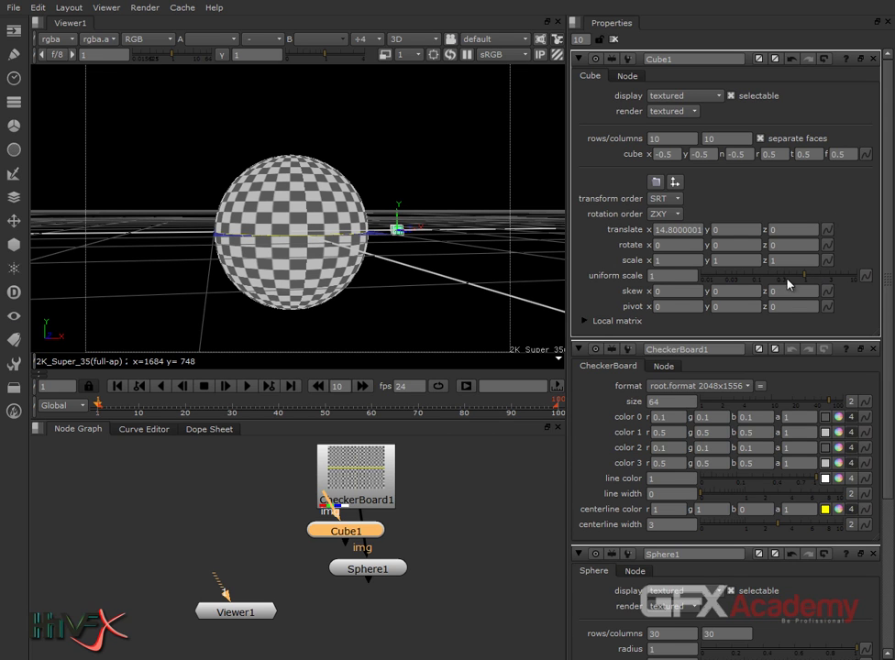
pyautogui.moveTo(807, 277); pyautogui.dragTo(864, 277)
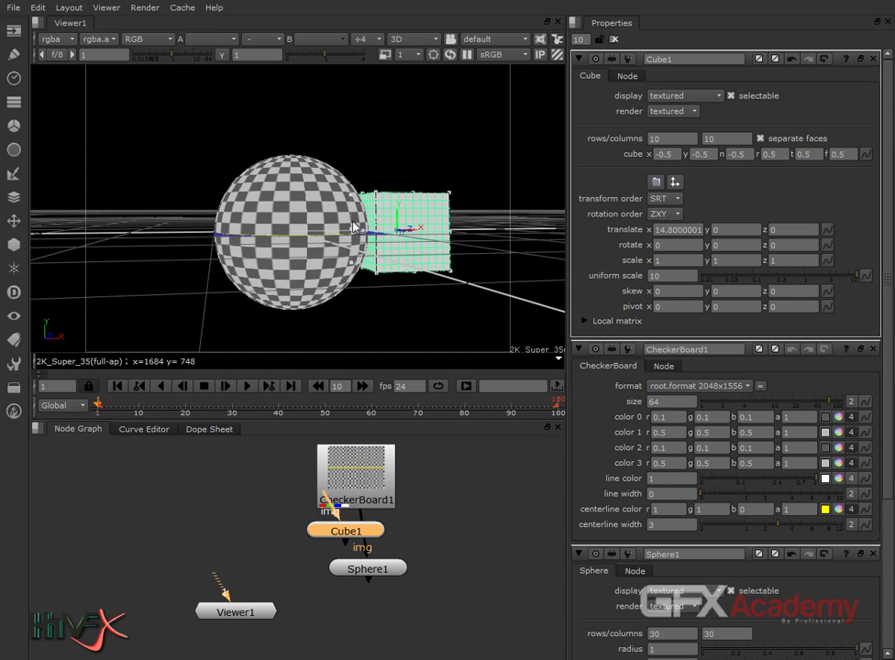
# Try a uniform scale of 50 on the cube, settle on 20, and move it along X to about 20.8, clear of the sphere
pyautogui.click(676, 275)
pyautogui.write('50')
pyautogui.press('Return')
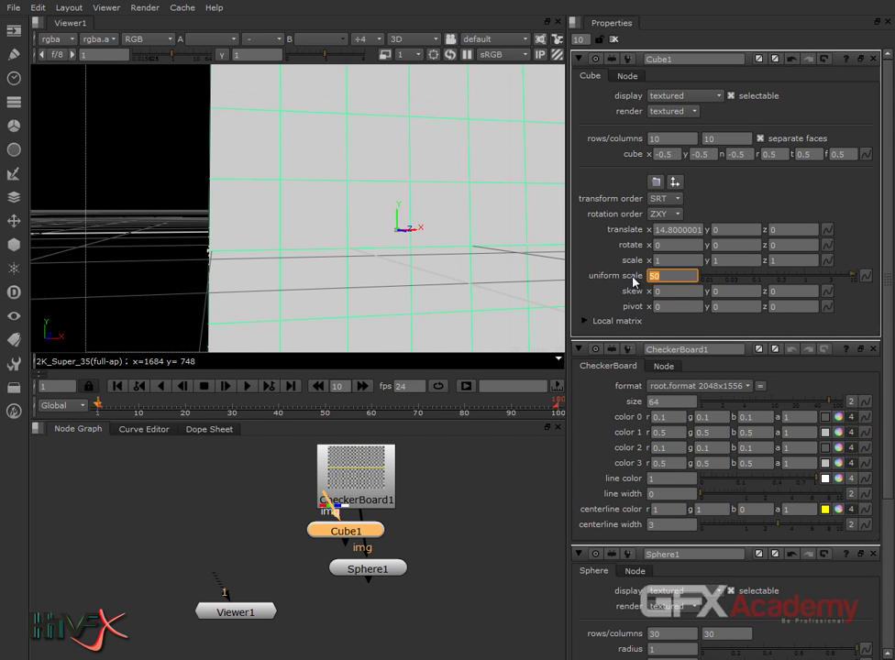
pyautogui.write('20')
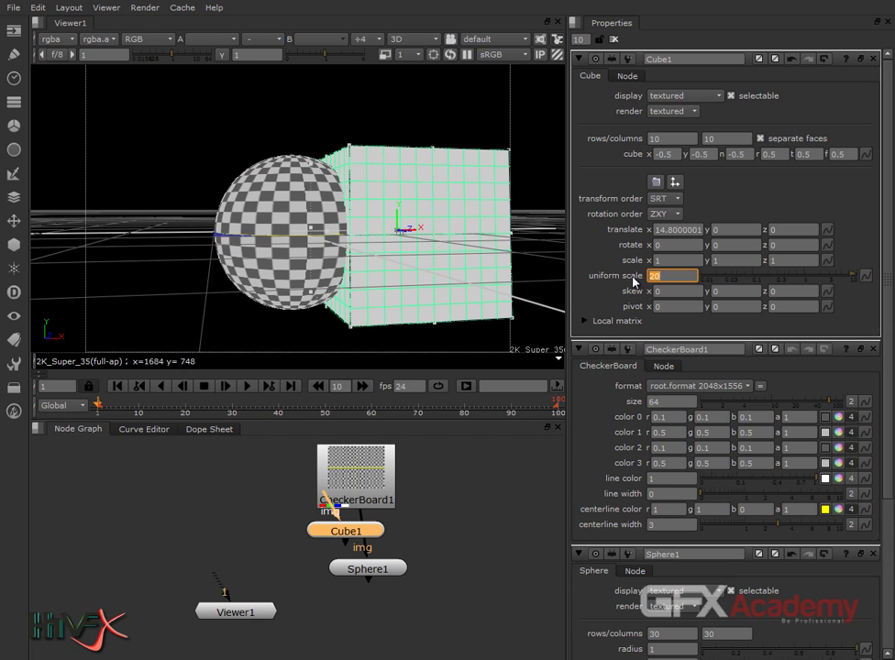
pyautogui.moveTo(415, 233); pyautogui.dragTo(466, 232)
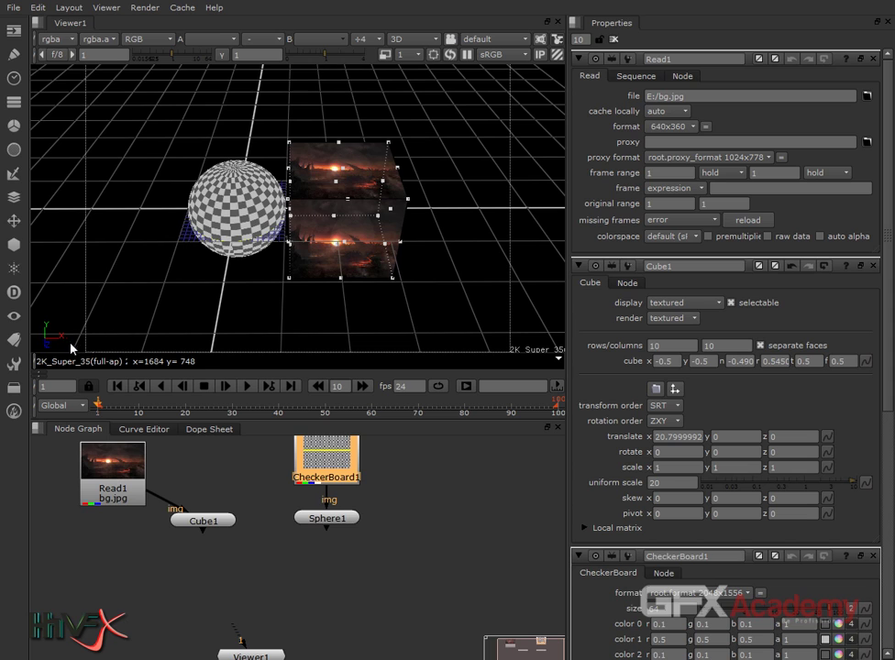
# Examine the sphere and cube framed in the front, right-side and left-side orthographic views, returning to the 3D view after each
pyautogui.keyDown('alt'); pyautogui.moveTo(172, 321); pyautogui.dragTo(192, 205, button='right'); pyautogui.keyUp('alt')
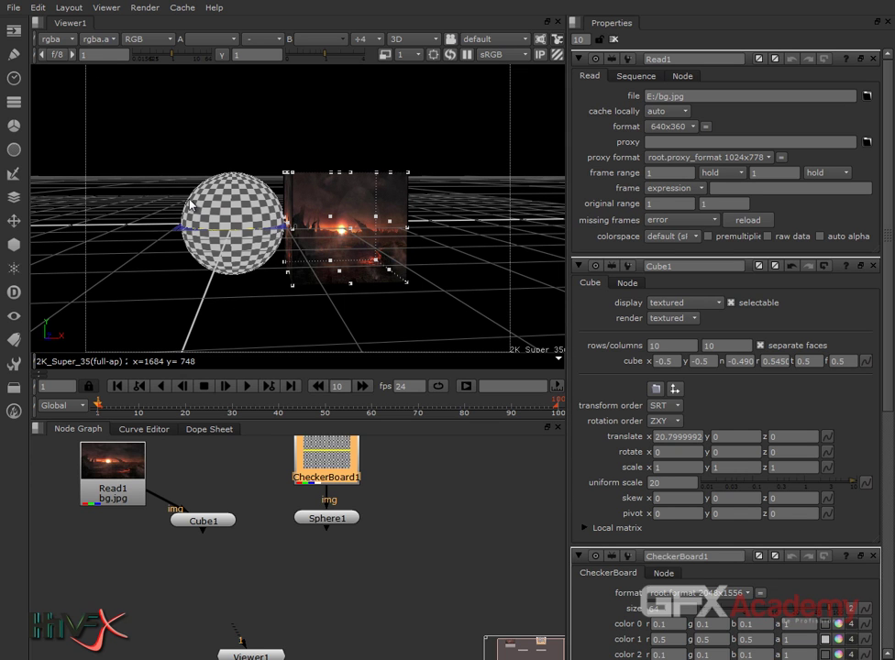
pyautogui.press('z')
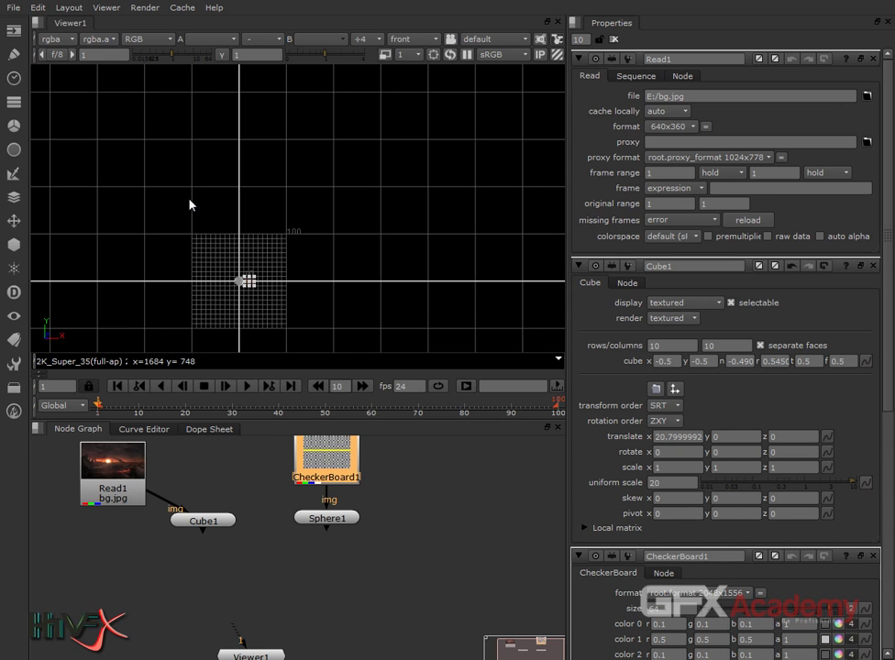
pyautogui.press('f')
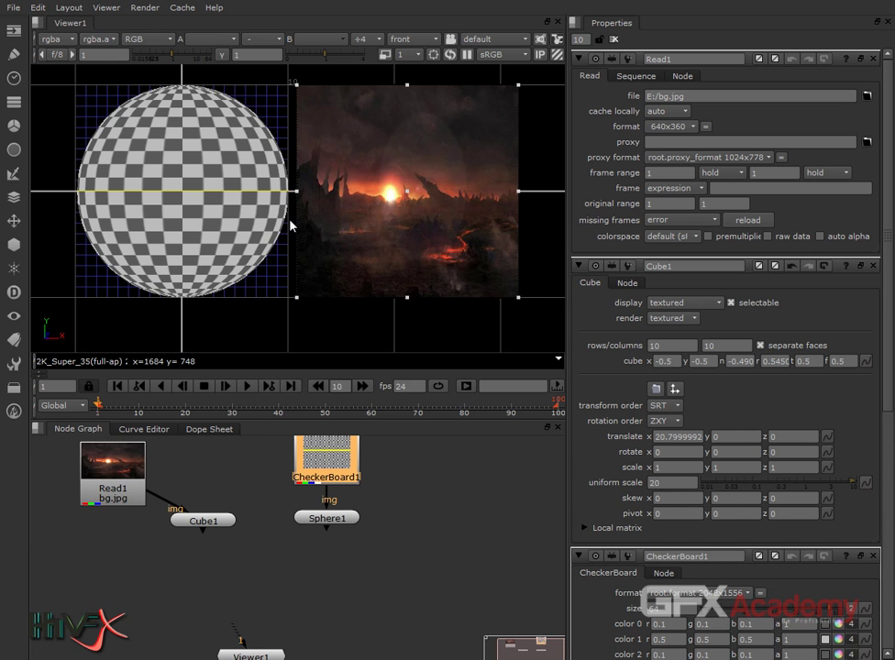
pyautogui.press('v')
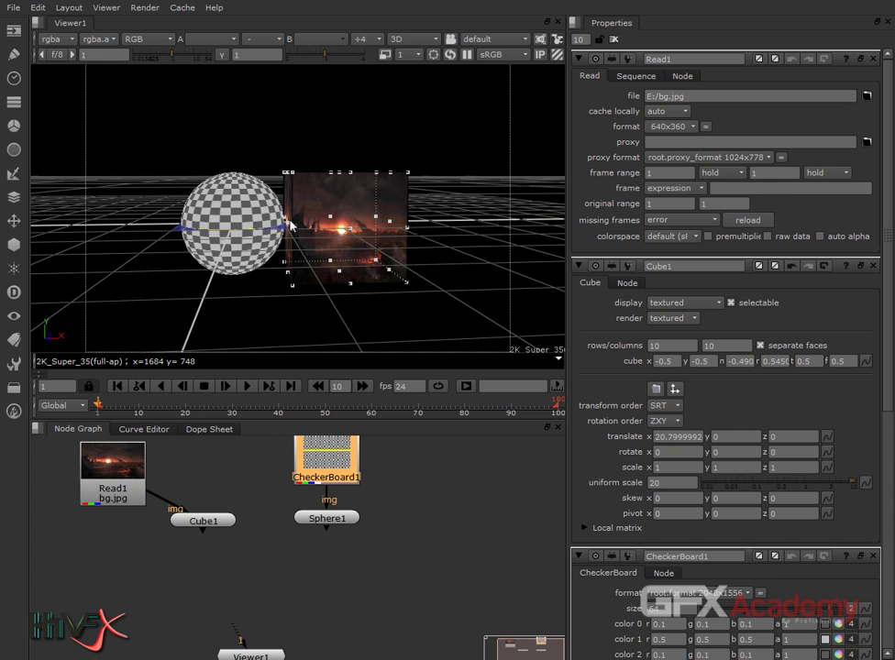
pyautogui.press('x')
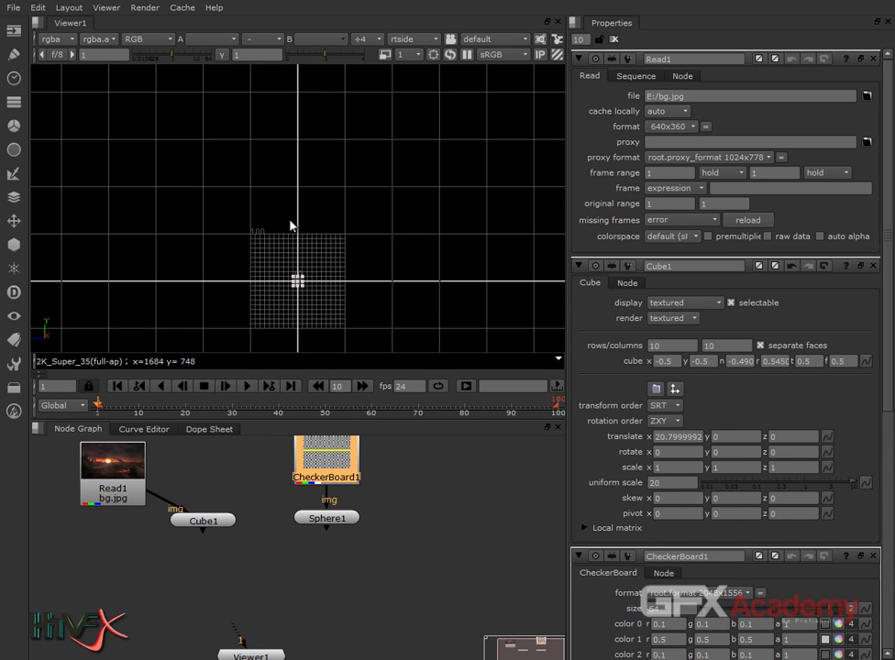
pyautogui.press('f')
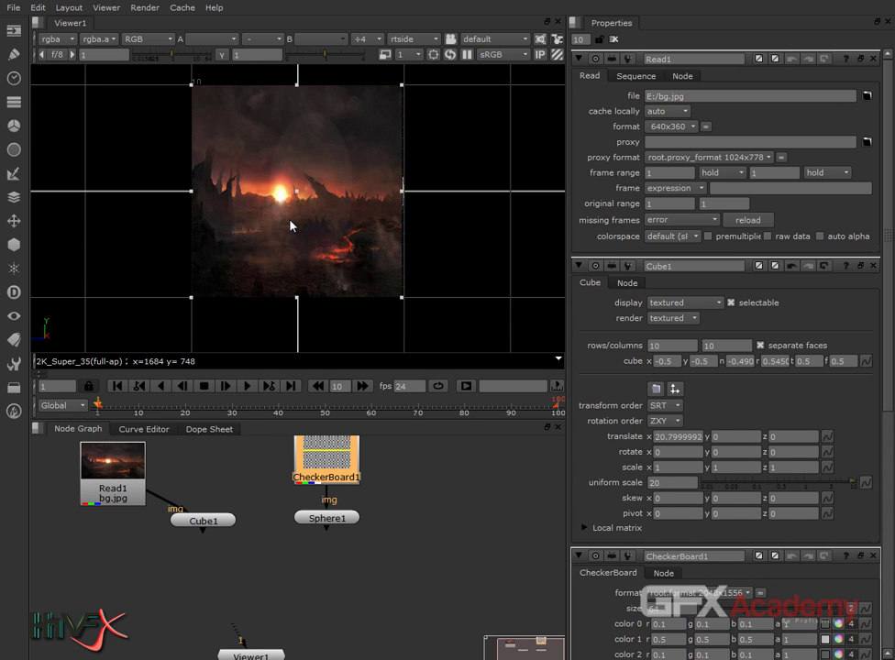
pyautogui.scroll(-3, 289, 225)
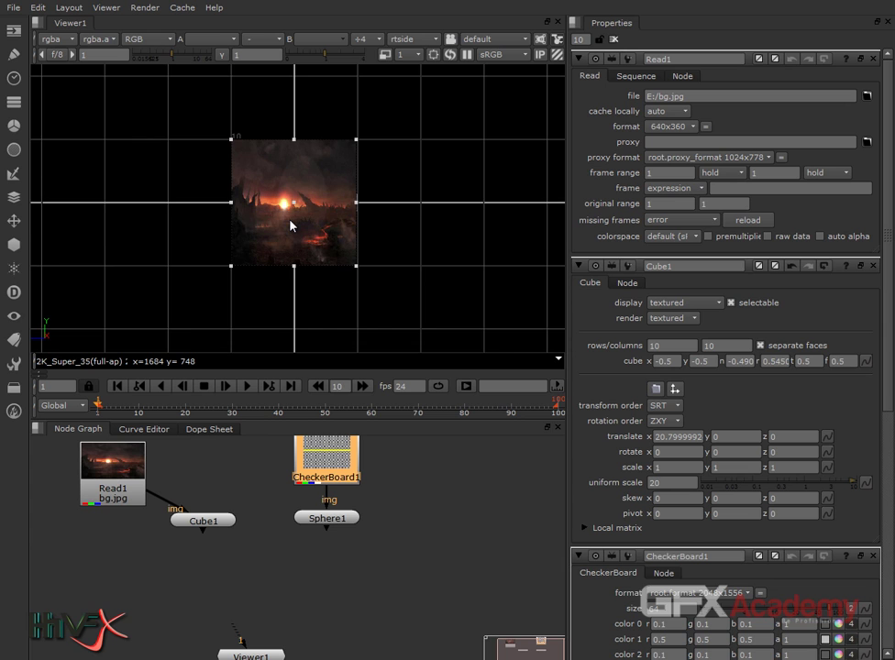
pyautogui.press('v')
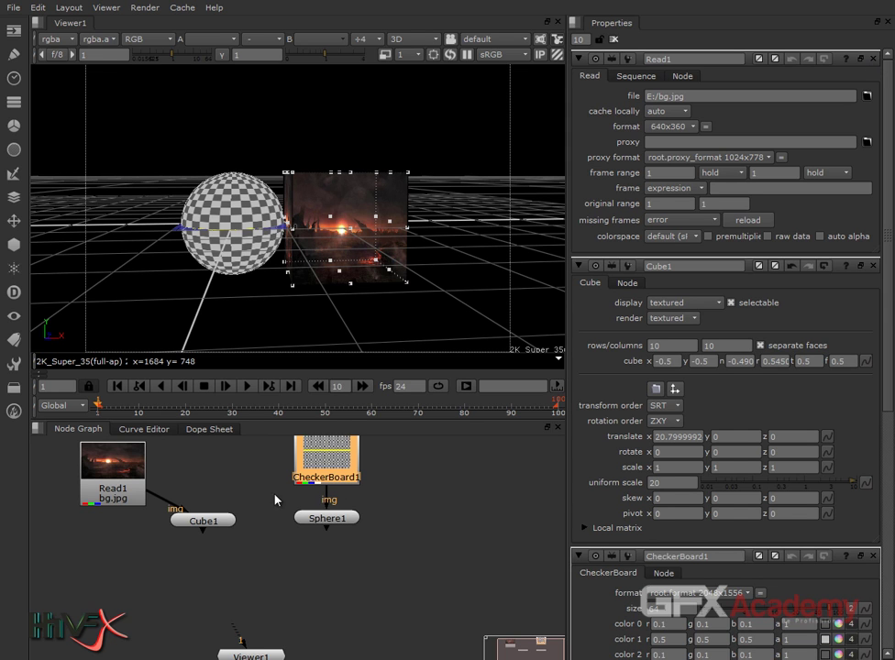
pyautogui.hotkey('shift', 'x')
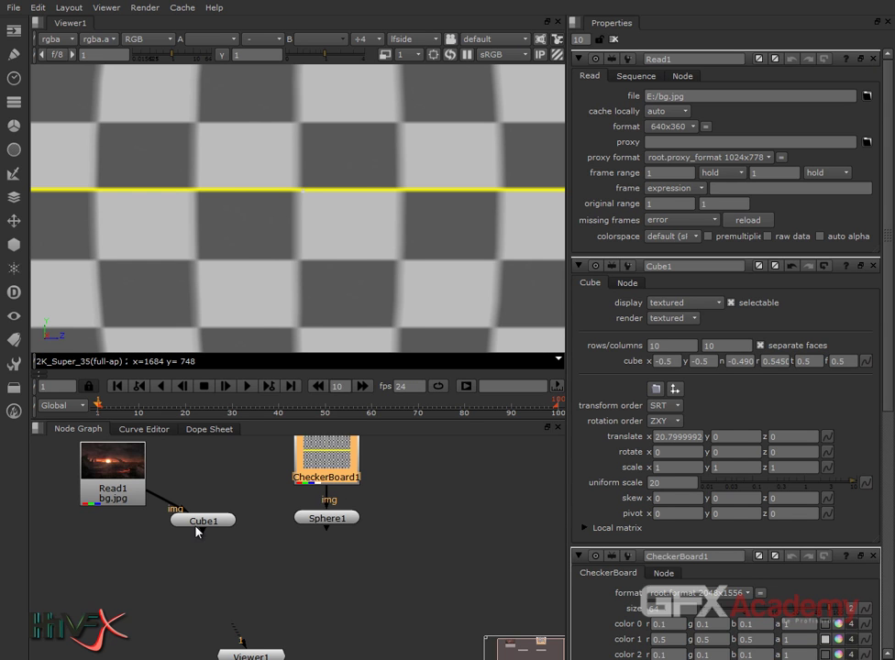
pyautogui.press('f')
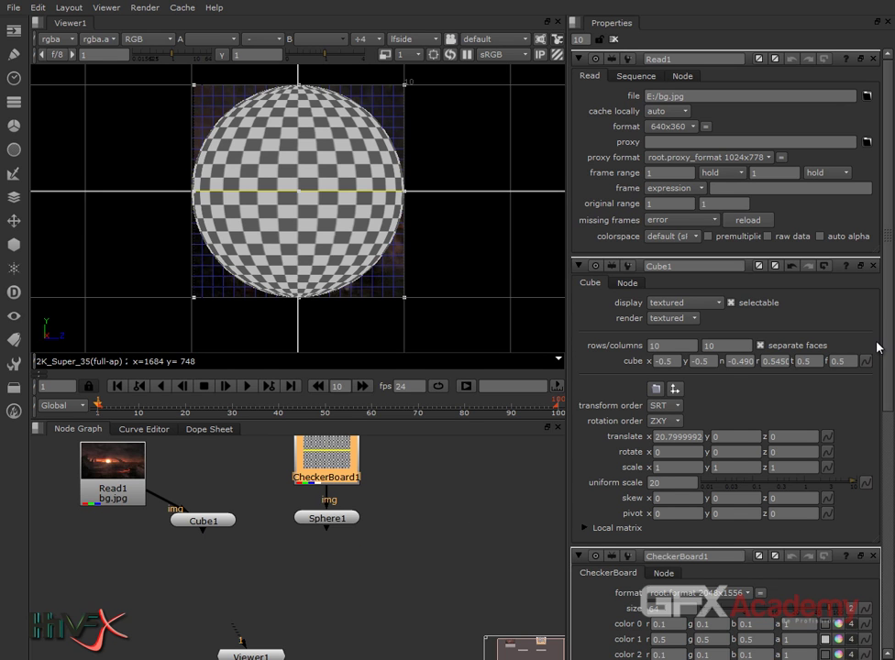
pyautogui.press('v')
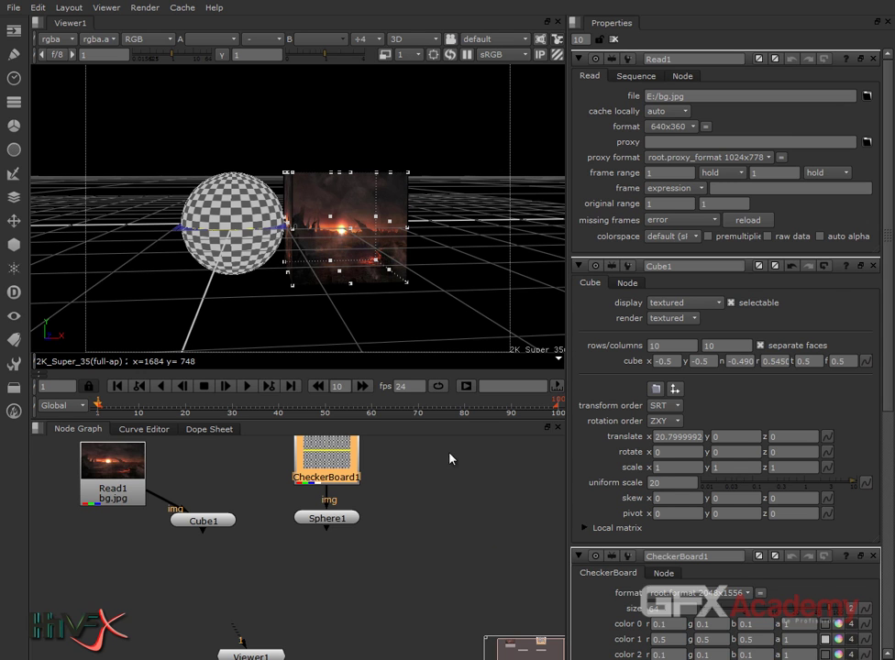
# Collapse and expand the cube and sphere properties to examine how each affects its object's display in the 3D view, and clear the selection
pyautogui.click(481, 525)
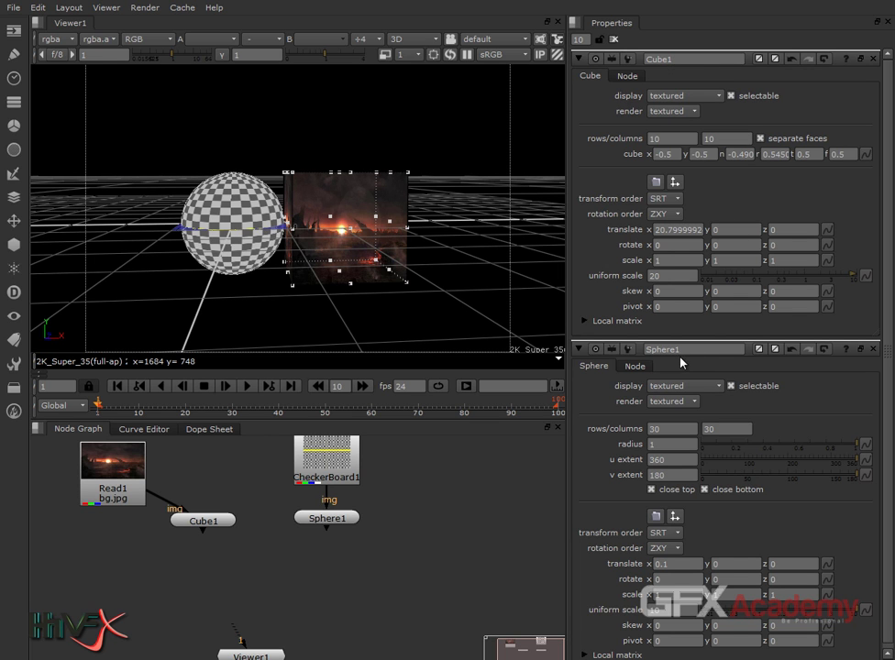
pyautogui.click(580, 59)
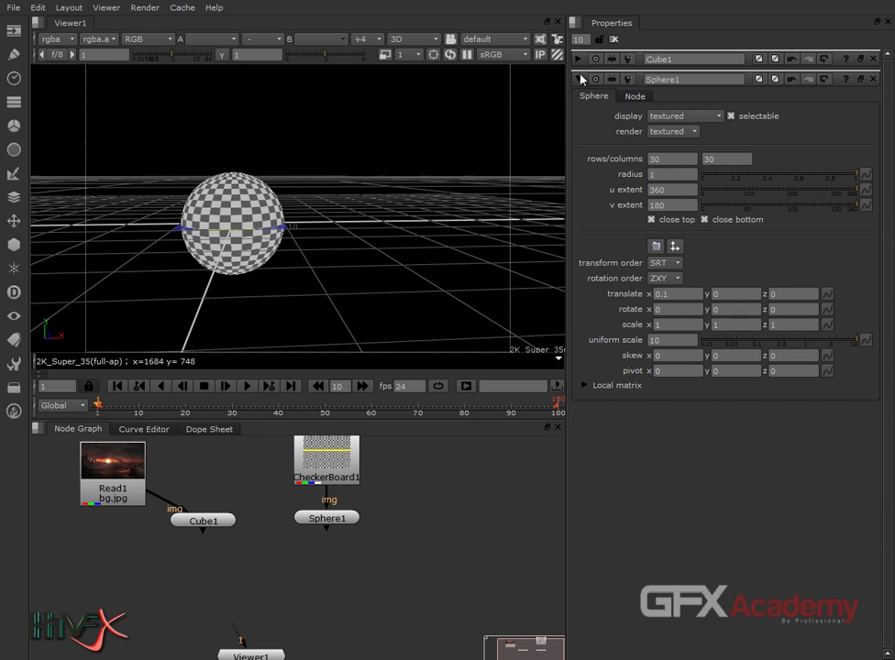
pyautogui.click(579, 81)
pyautogui.click(579, 81)
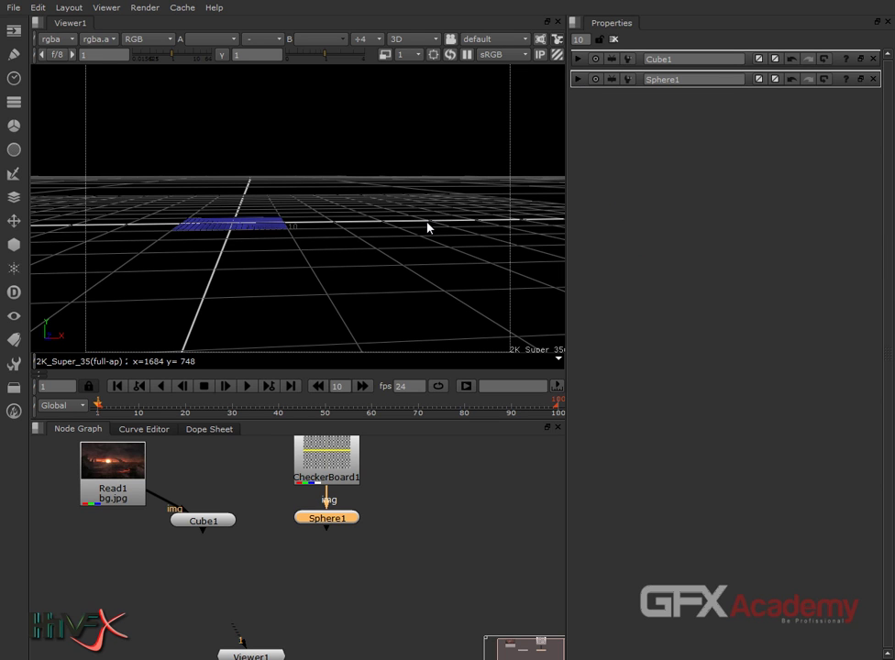
pyautogui.click(578, 79)
pyautogui.click(579, 58)
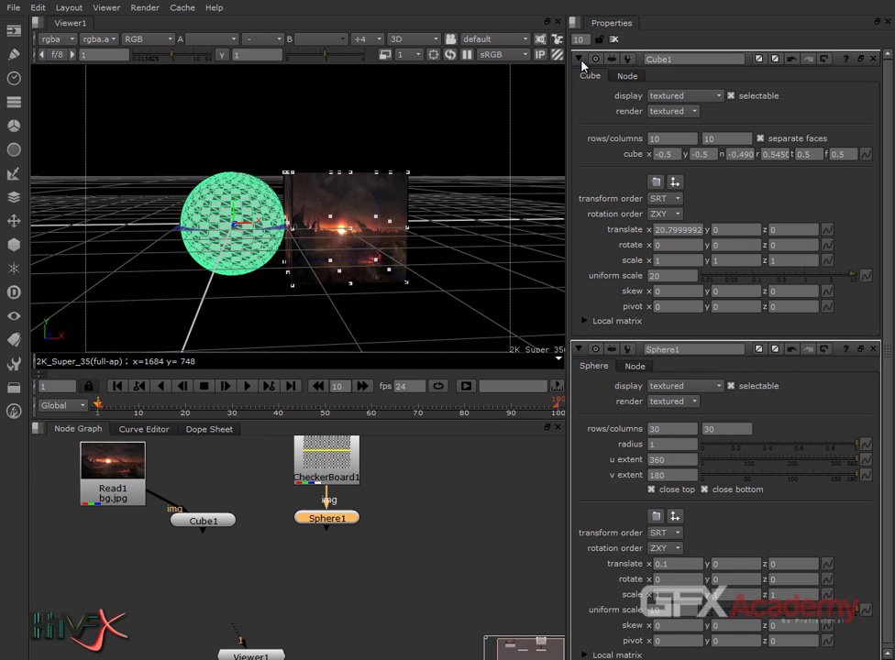
pyautogui.click(579, 59)
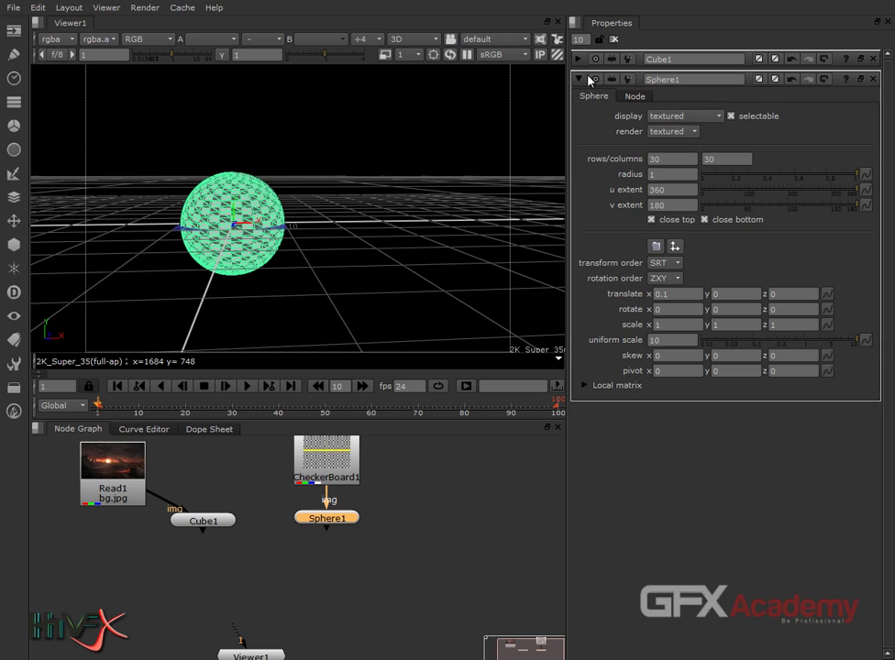
pyautogui.click(578, 80)
pyautogui.click(579, 80)
pyautogui.click(579, 64)
pyautogui.click(579, 58)
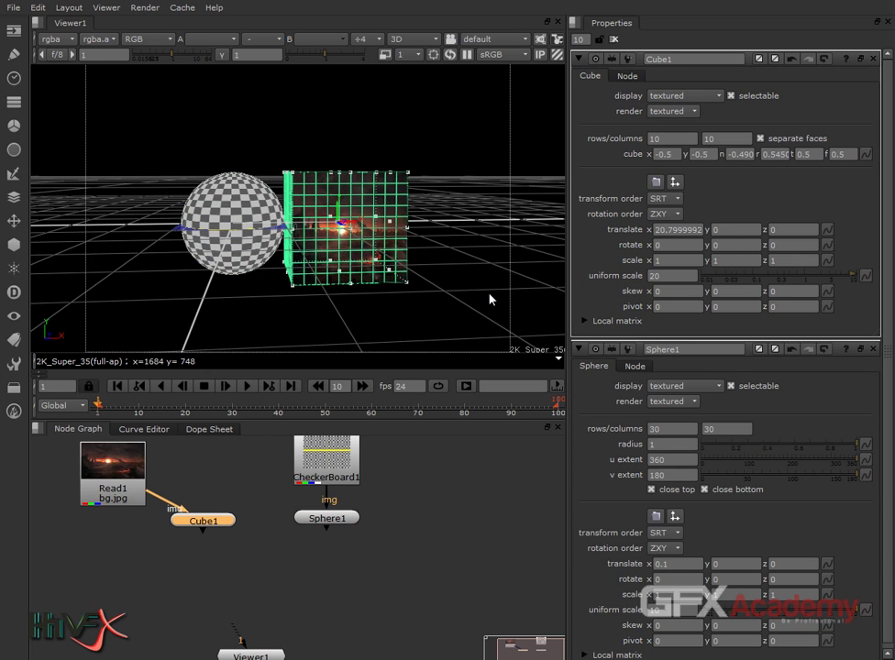
pyautogui.click(490, 299)
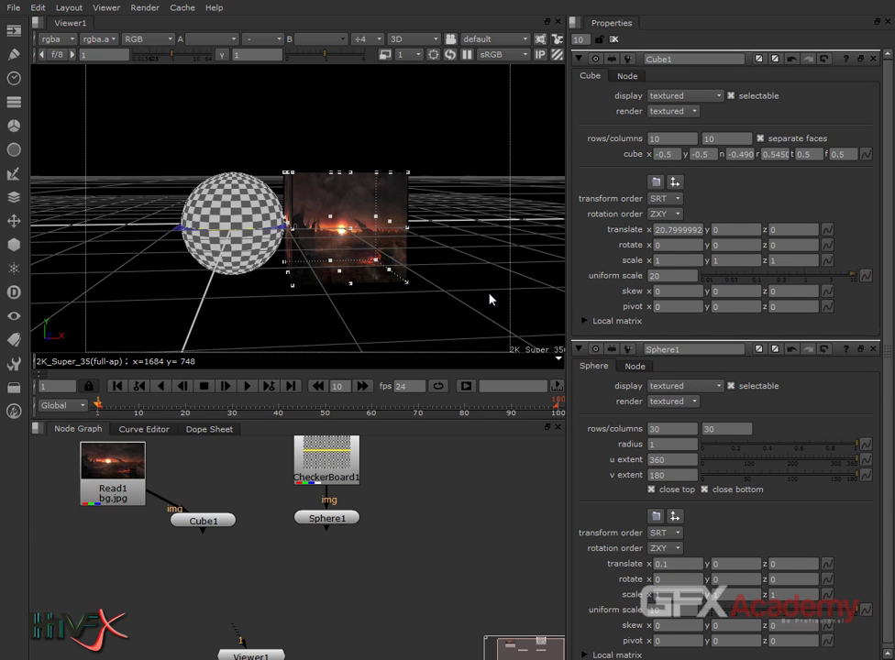
# Add a point light, raise it above the sphere, and move it off to the sphere's side at about X -21.8, Y 8.5
pyautogui.click(13, 245)
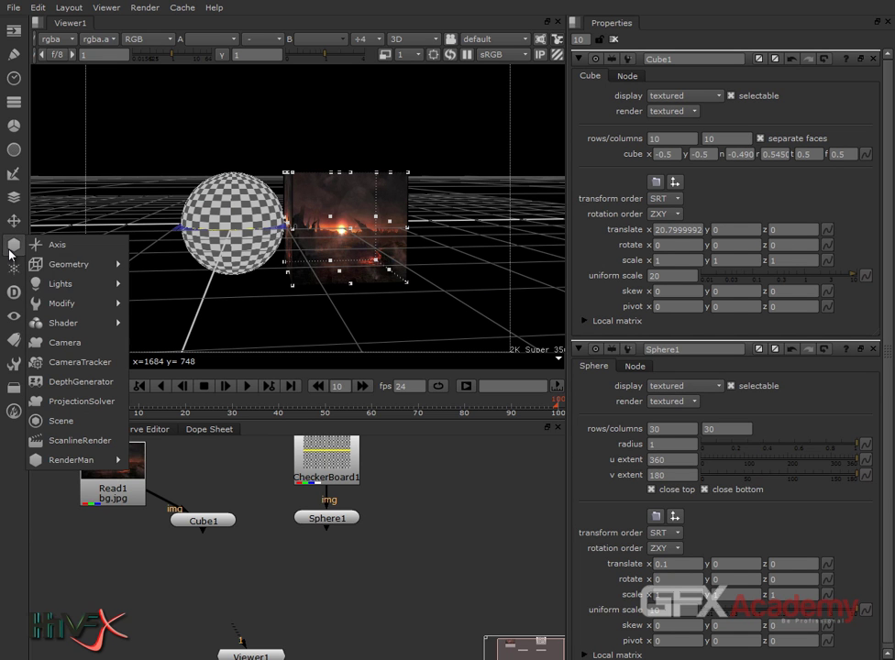
pyautogui.moveTo(60, 283)
pyautogui.click(151, 283)
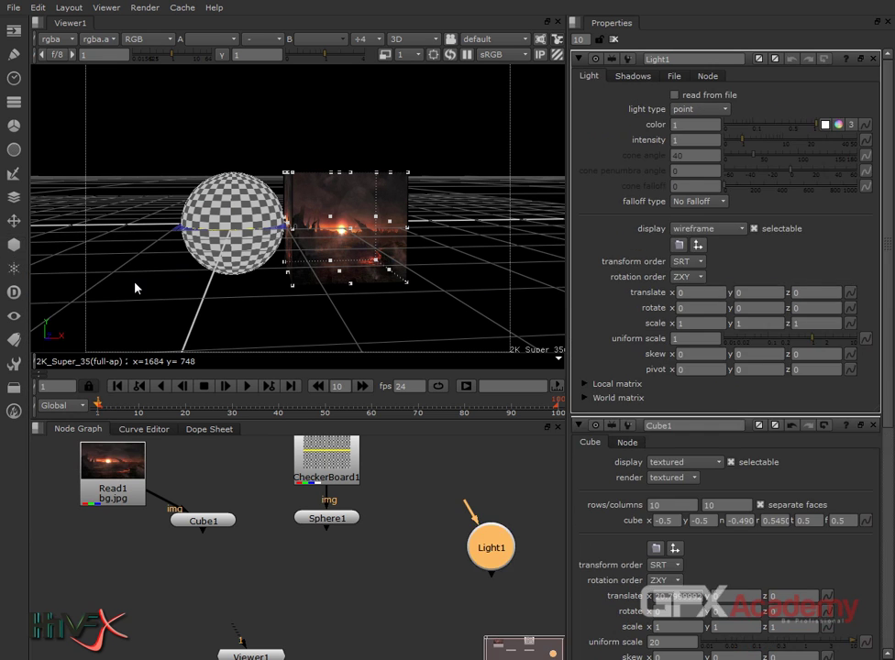
pyautogui.moveTo(243, 234); pyautogui.dragTo(234, 232)
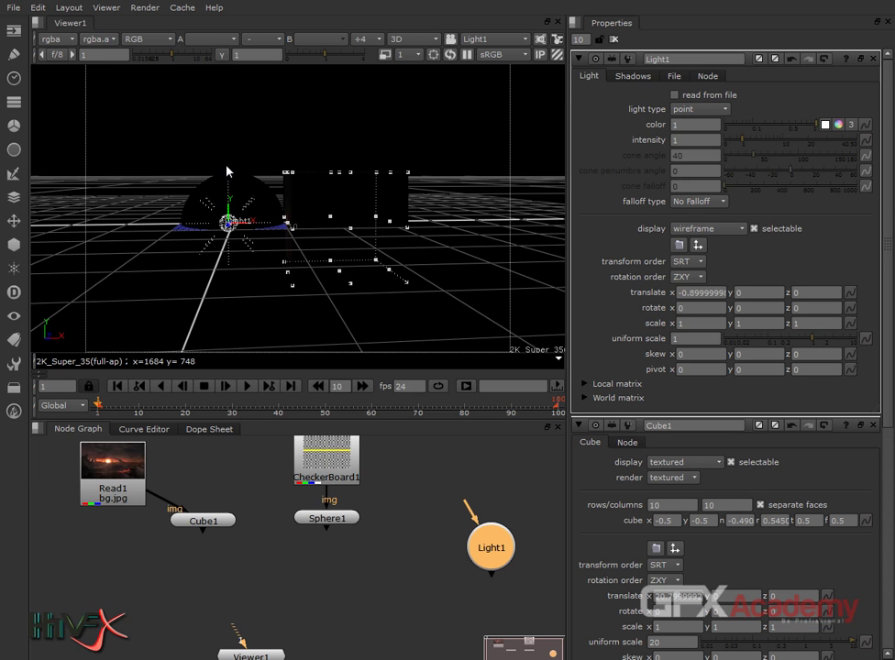
pyautogui.moveTo(226, 222); pyautogui.dragTo(225, 129)
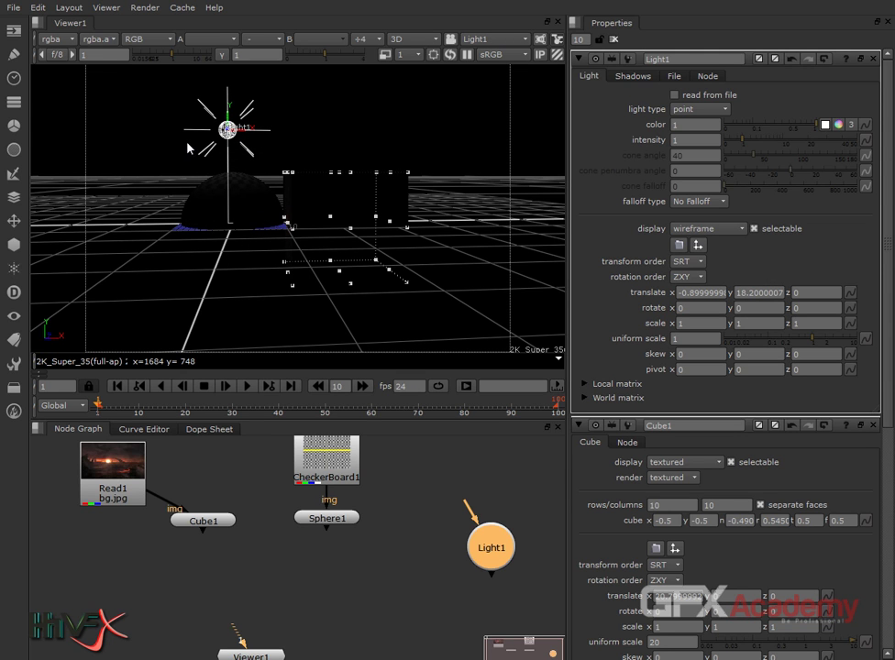
pyautogui.keyDown('ctrl'); pyautogui.moveTo(250, 286); pyautogui.dragTo(173, 318); pyautogui.keyUp('ctrl')
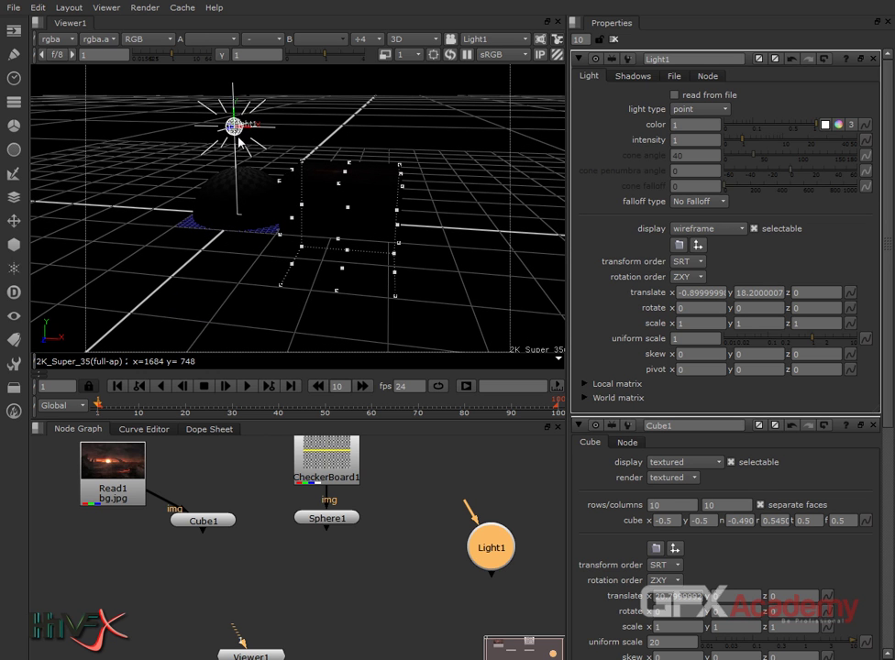
pyautogui.moveTo(236, 128); pyautogui.dragTo(154, 167)
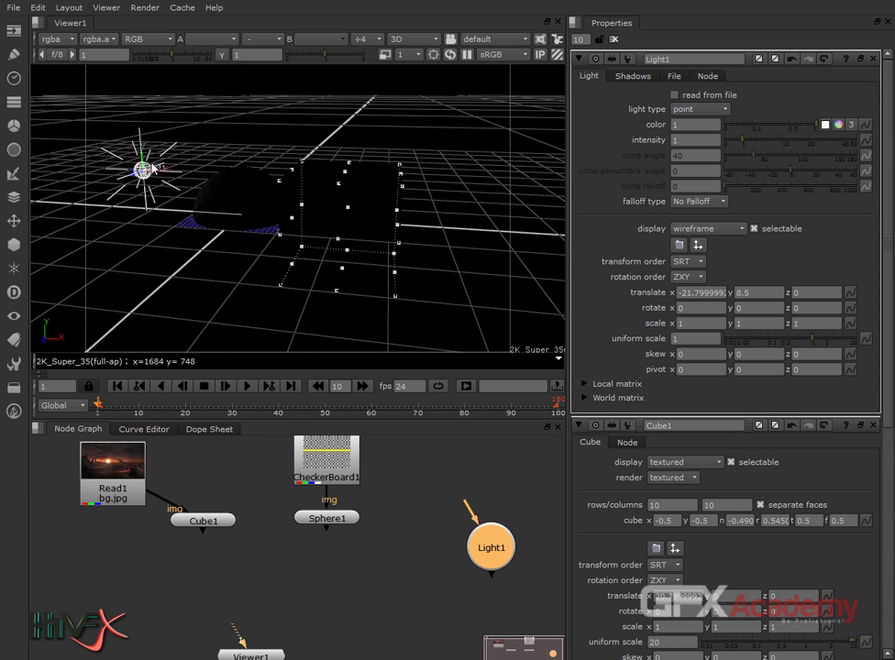
# Toggle the light's read from file option on and off, keep its type as directional, and raise its intensity to 5.8
pyautogui.click(675, 94)
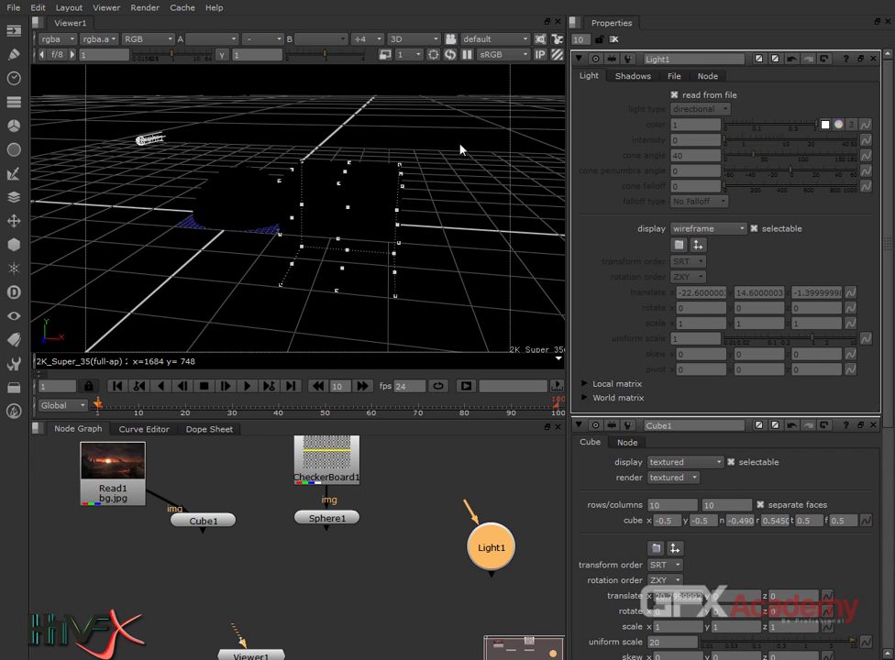
pyautogui.click(675, 95)
pyautogui.click(683, 109)
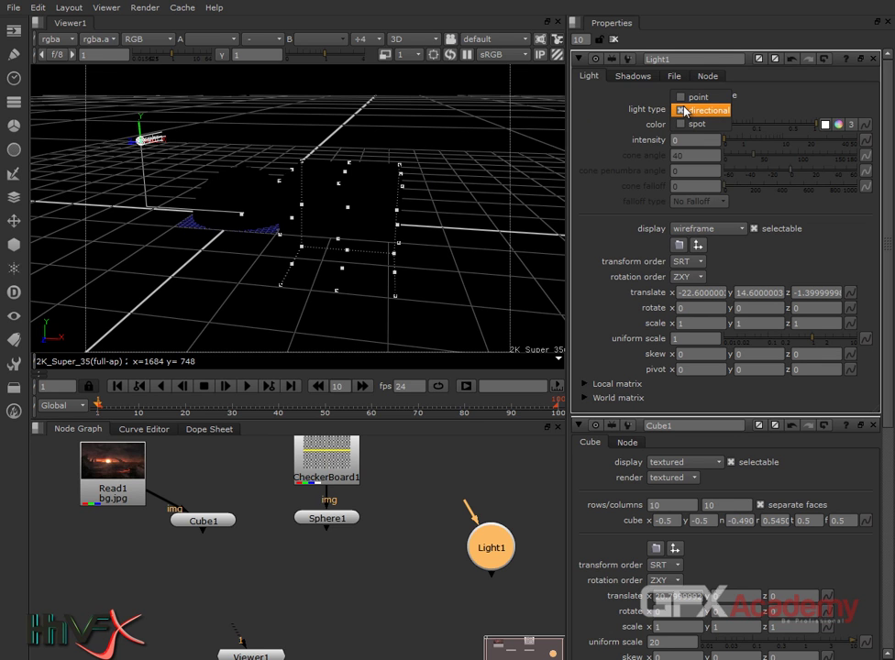
pyautogui.click(702, 110)
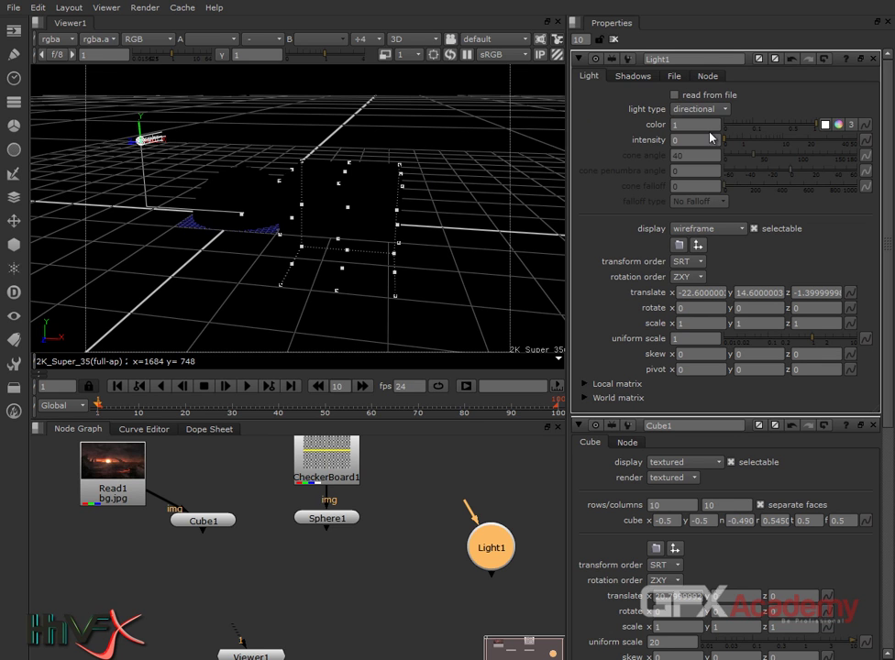
pyautogui.moveTo(726, 142)
pyautogui.mouseDown()
pyautogui.moveTo(750, 142)
pyautogui.moveTo(736, 147)
pyautogui.mouseUp()
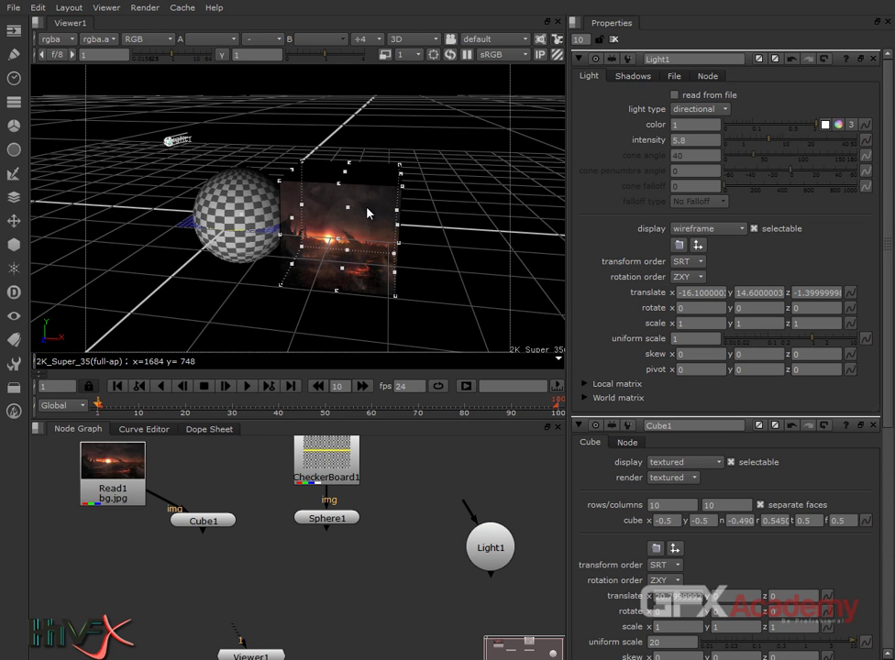
# Duplicate the directional light node, place the copy below the original, disconnect it, and select the light in the 3D view
pyautogui.moveTo(488, 551); pyautogui.dragTo(459, 521)
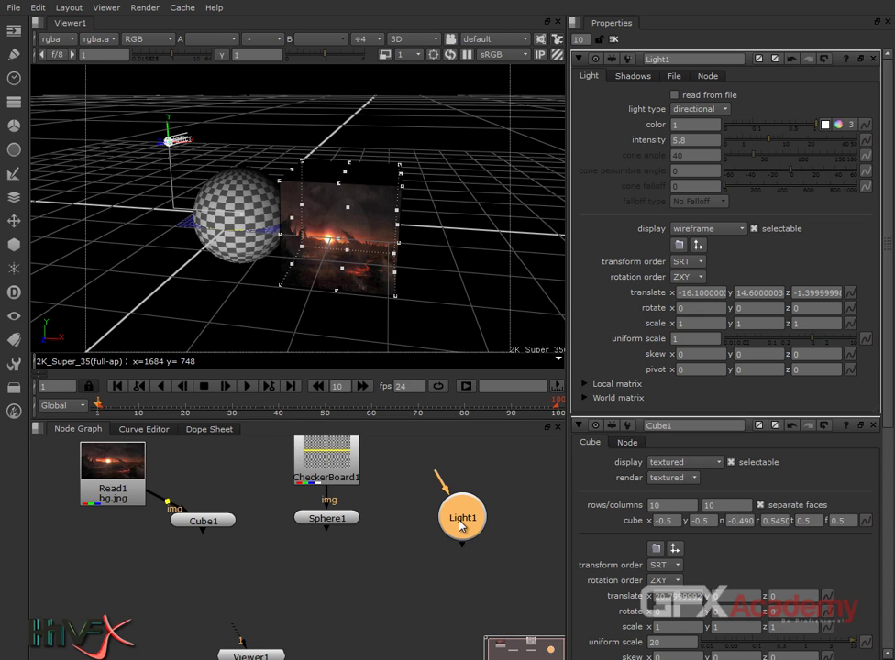
pyautogui.hotkey('ctrl', 'c')
pyautogui.hotkey('ctrl', 'v')
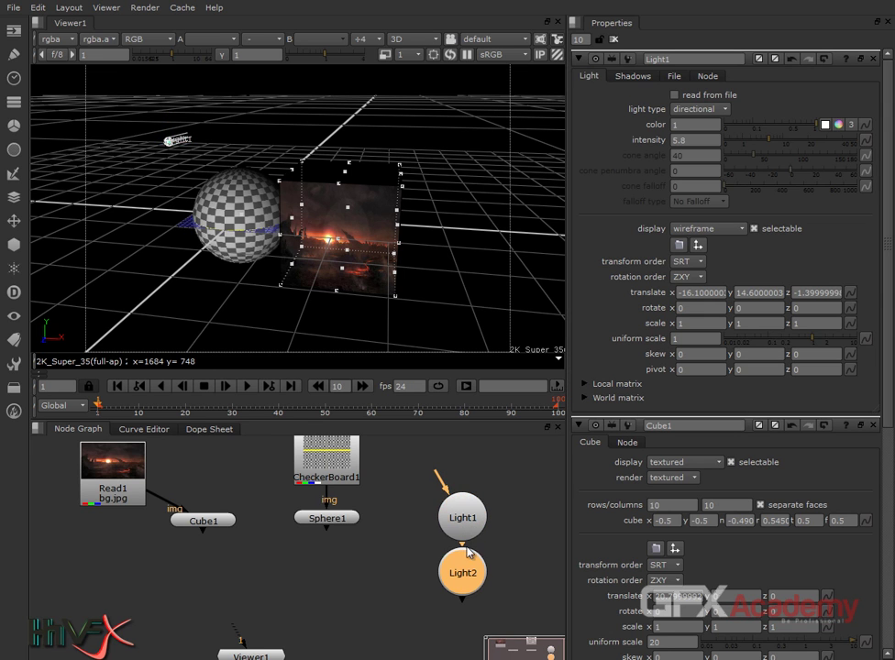
pyautogui.moveTo(477, 578); pyautogui.dragTo(434, 583)
pyautogui.hotkey('ctrl', 'd')
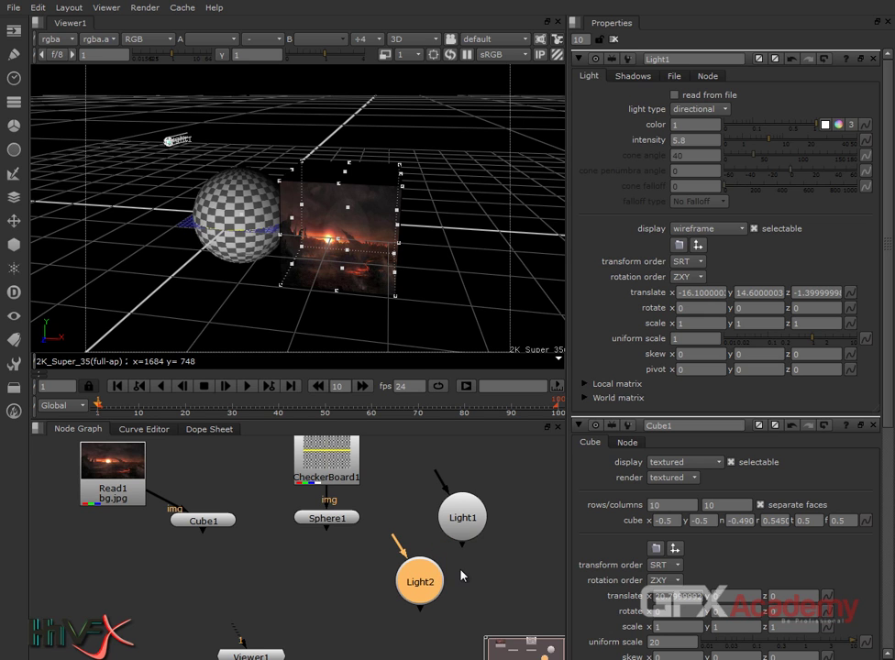
pyautogui.click(177, 140)
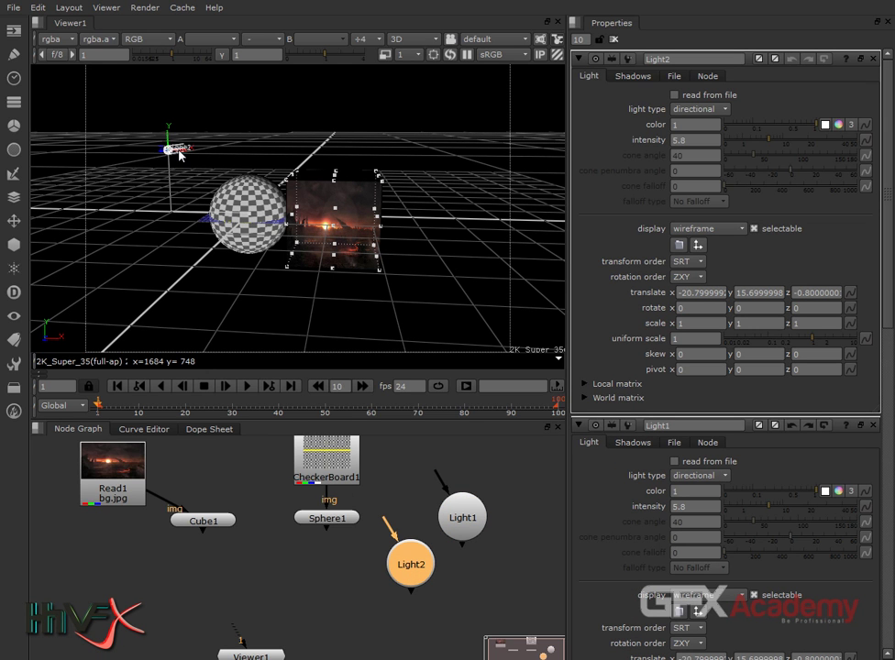
# Move the duplicated light across to the cube's side at about X 43.2 and check both lights from the front
pyautogui.moveTo(181, 156); pyautogui.dragTo(436, 161)
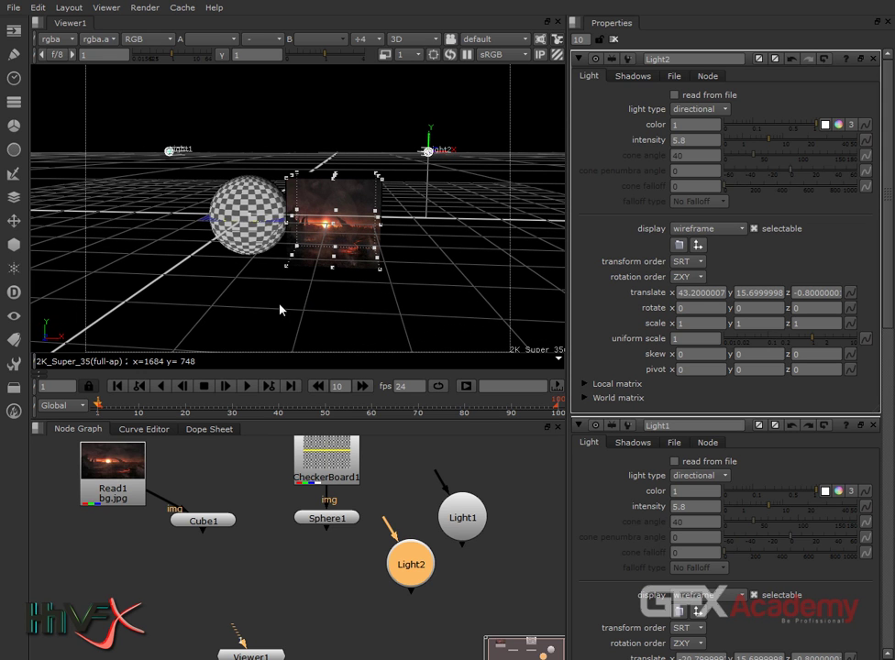
pyautogui.keyDown('ctrl'); pyautogui.moveTo(156, 298); pyautogui.dragTo(190, 284); pyautogui.keyUp('ctrl')
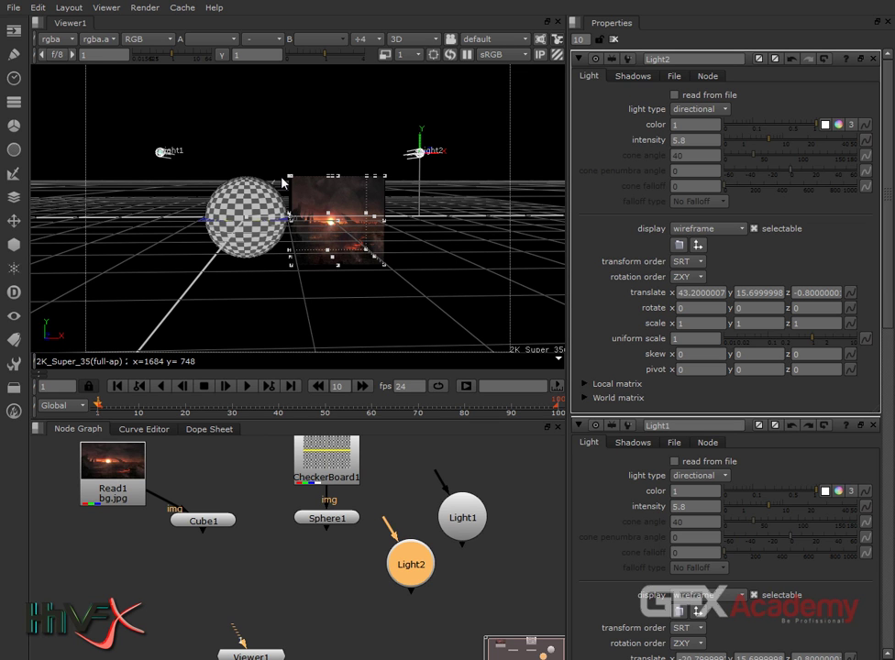
# Arrange the nodes so the image sits above the cube, the checkerboard and sphere beside them, and the two lights next to each other
pyautogui.scroll(-2, 304, 531)
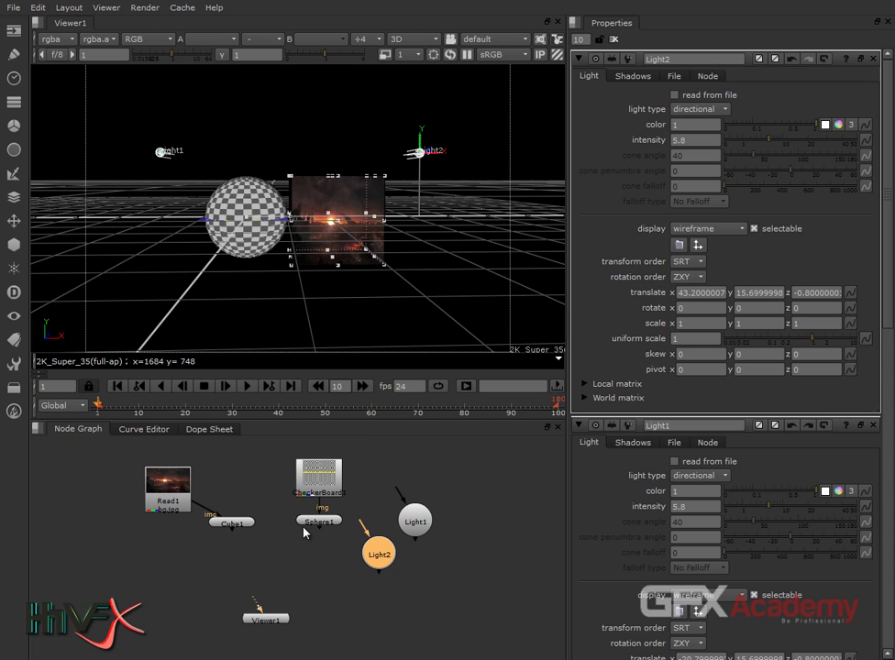
pyautogui.moveTo(168, 481); pyautogui.dragTo(231, 464)
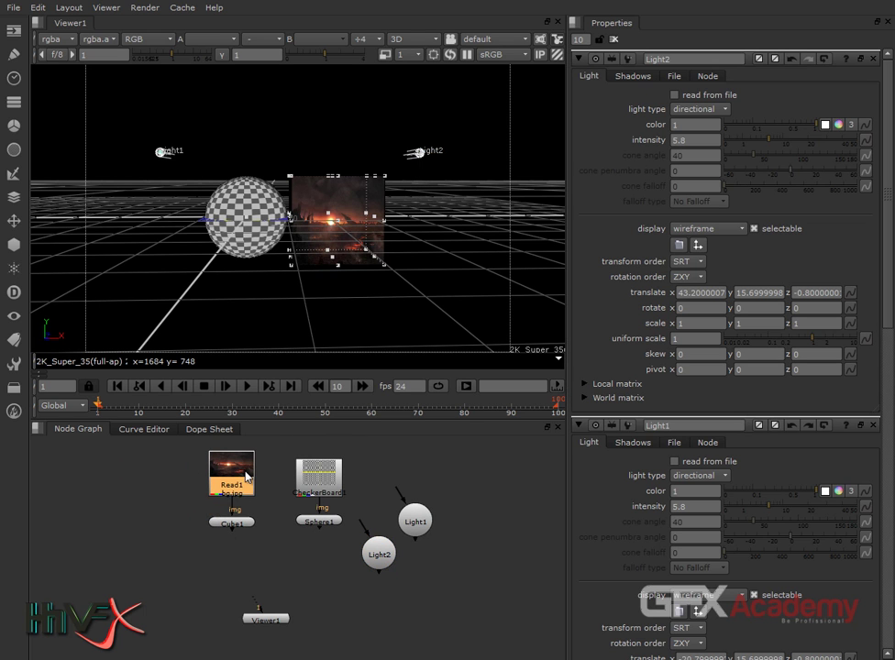
pyautogui.click(244, 520)
pyautogui.moveTo(315, 491); pyautogui.dragTo(287, 475)
pyautogui.moveTo(318, 521); pyautogui.dragTo(292, 493)
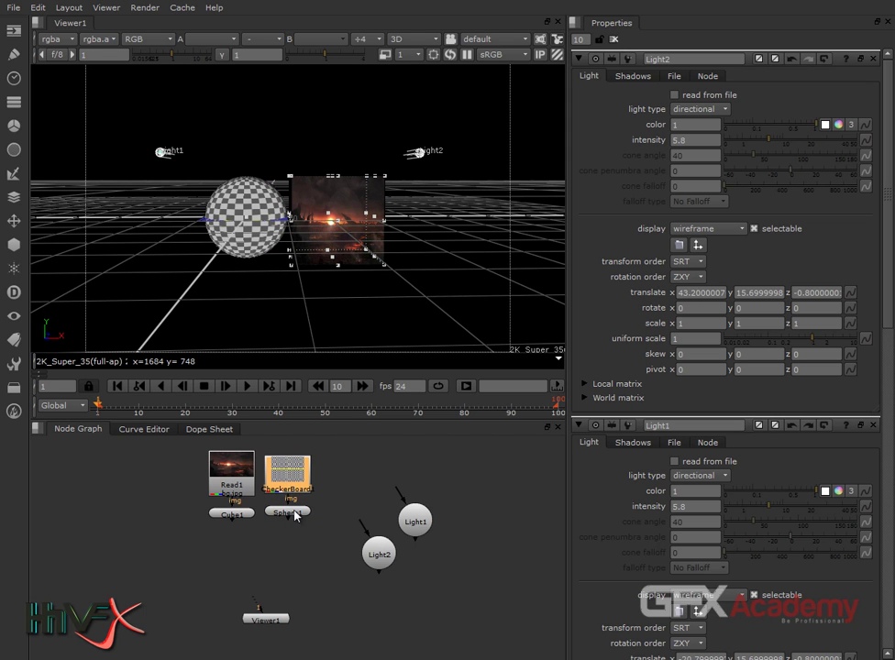
pyautogui.click(296, 515)
pyautogui.moveTo(416, 521); pyautogui.dragTo(384, 487)
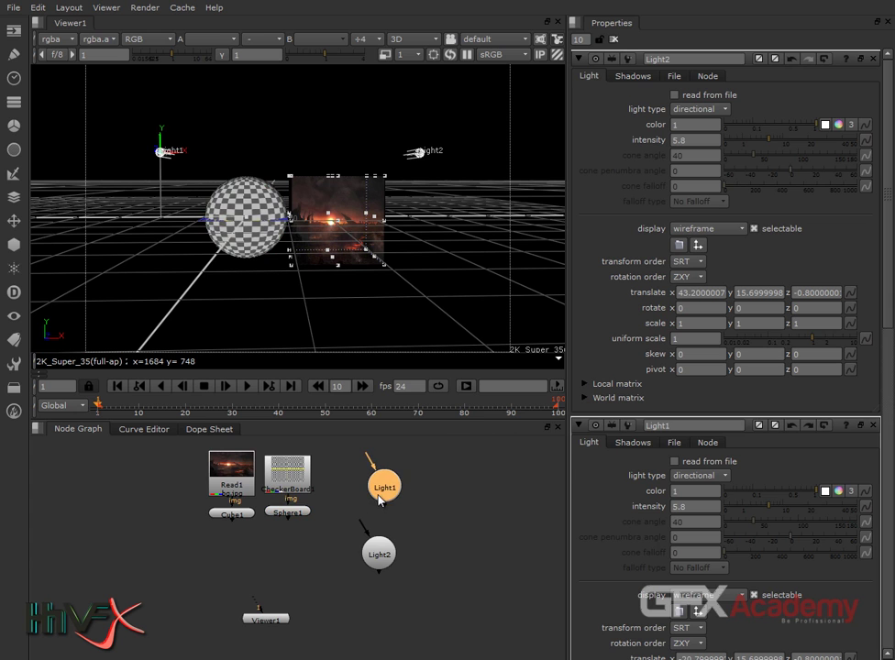
pyautogui.moveTo(383, 550); pyautogui.dragTo(433, 489)
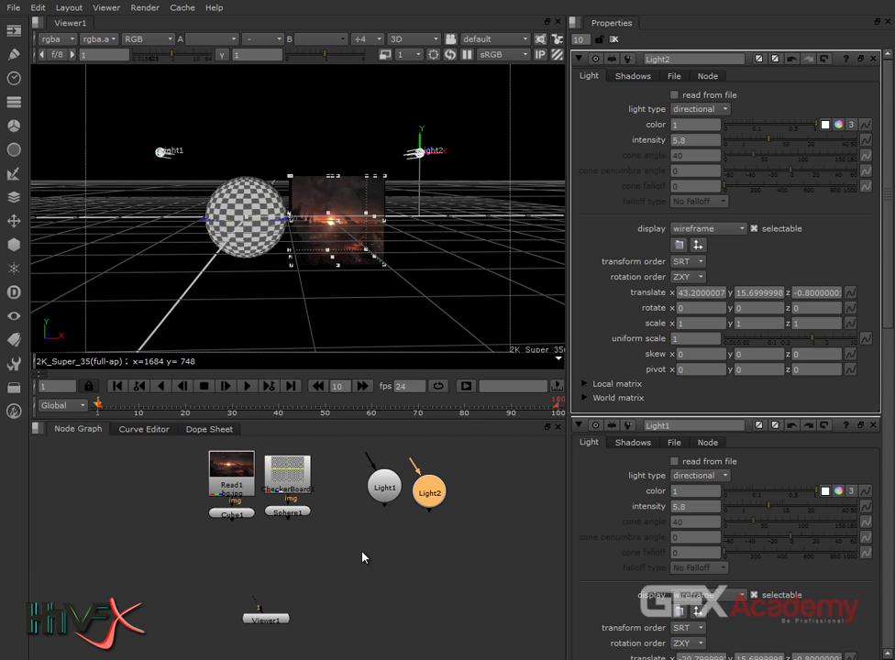
# Add a Scene node, place it below the lights, and connect both lights to it
pyautogui.click(14, 244)
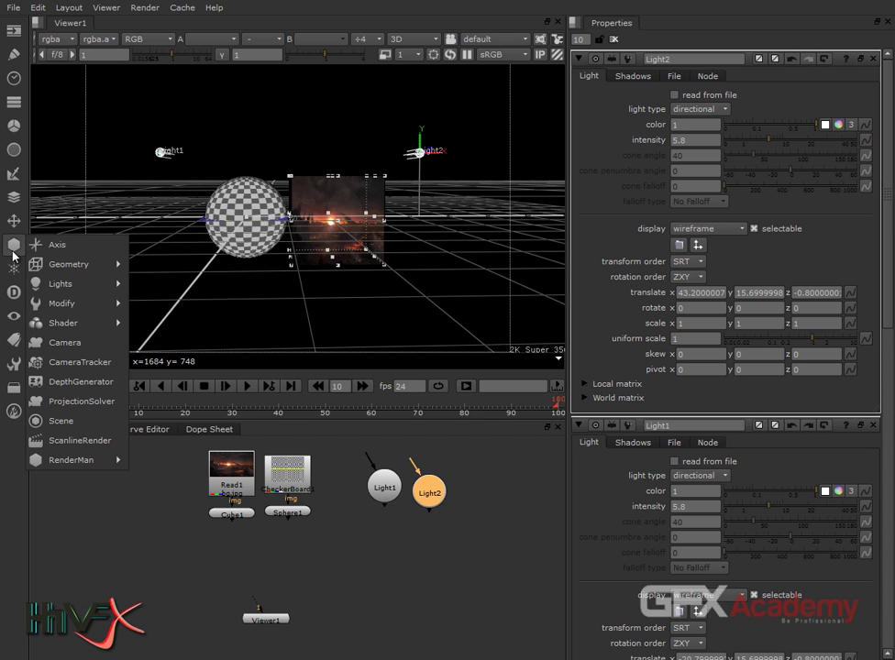
pyautogui.click(92, 423)
pyautogui.moveTo(444, 533); pyautogui.dragTo(393, 580)
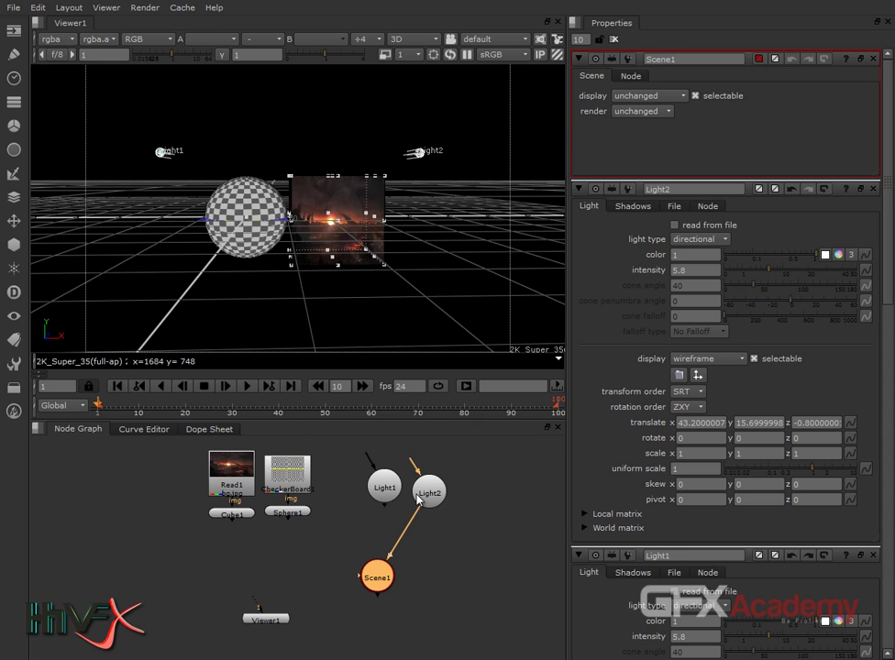
pyautogui.moveTo(384, 550); pyautogui.dragTo(384, 495)
pyautogui.scroll(5, 386, 585)
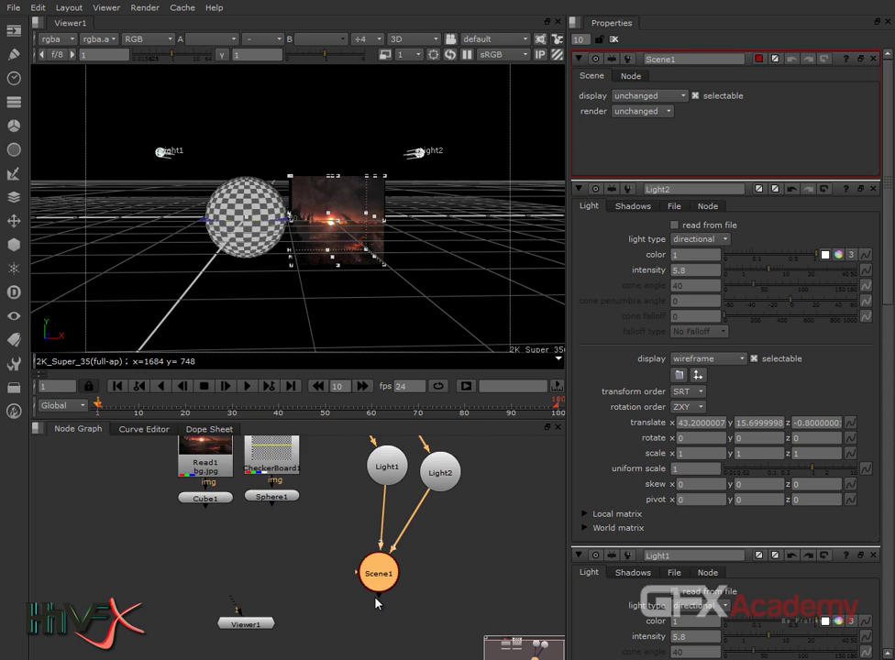
# Connect the sphere and cube nodes to the Scene node as further inputs
pyautogui.moveTo(337, 548); pyautogui.dragTo(252, 523)
pyautogui.scroll(2, 307, 574)
pyautogui.scroll(-4, 308, 574)
pyautogui.moveTo(326, 556); pyautogui.dragTo(234, 467)
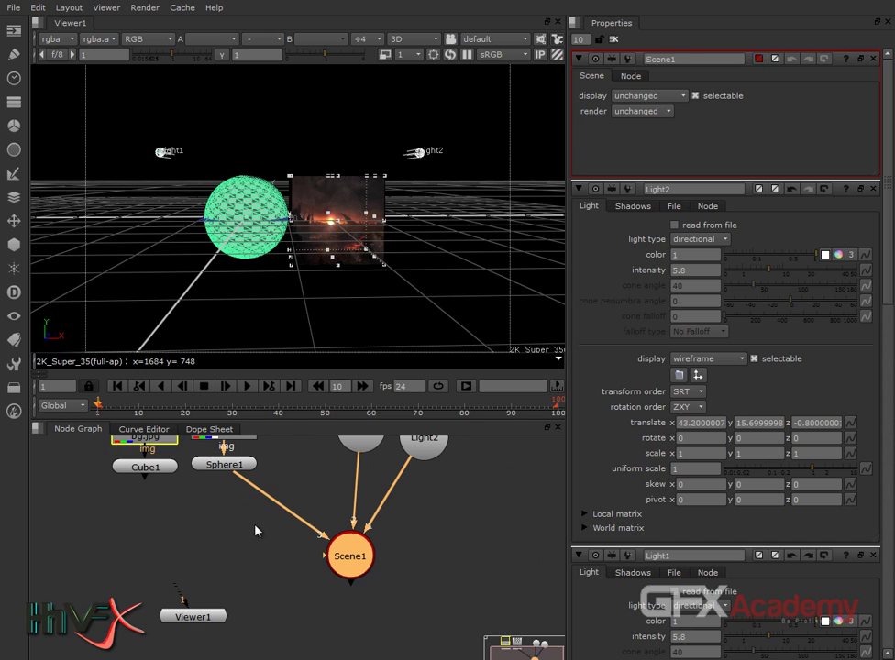
pyautogui.scroll(3, 285, 591)
pyautogui.moveTo(382, 511); pyautogui.dragTo(463, 530)
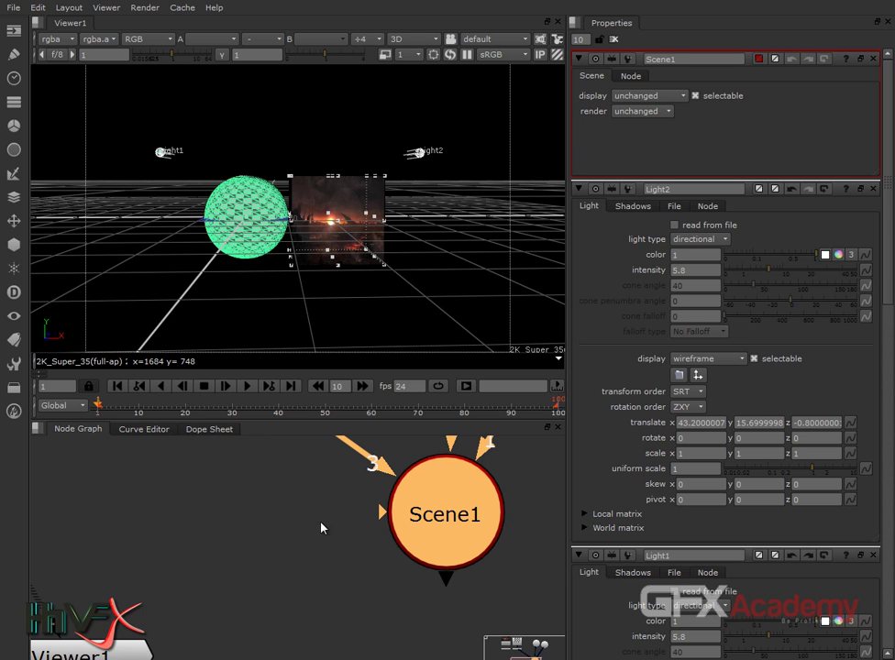
pyautogui.scroll(-3, 396, 536)
pyautogui.scroll(-2, 396, 537)
pyautogui.moveTo(392, 525); pyautogui.dragTo(260, 471)
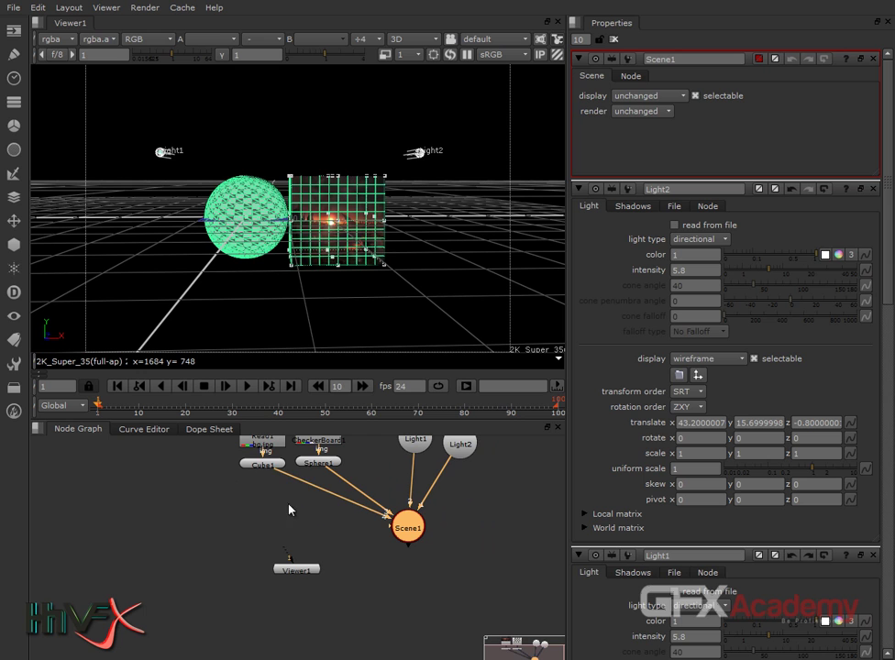
# Move the two light nodes and the Scene node closer together to tidy the node graph
pyautogui.moveTo(414, 535); pyautogui.dragTo(376, 527)
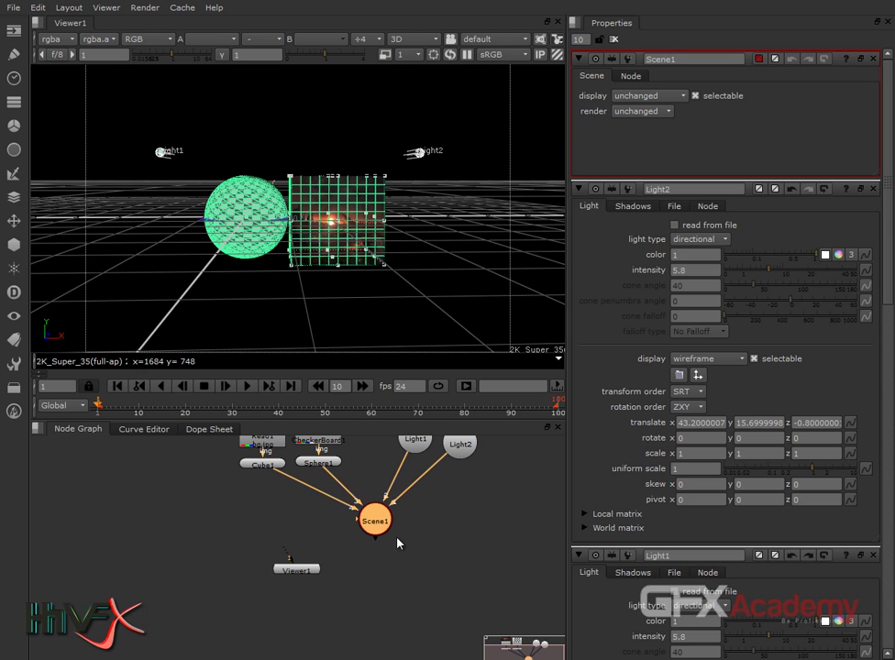
pyautogui.scroll(-2, 397, 541)
pyautogui.scroll(2, 399, 542)
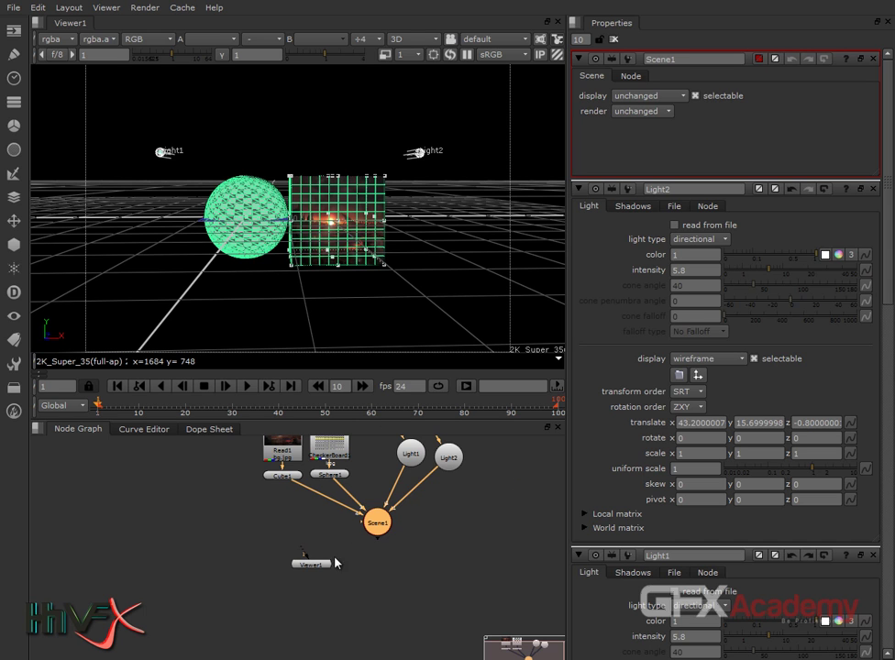
pyautogui.moveTo(410, 454); pyautogui.dragTo(386, 455)
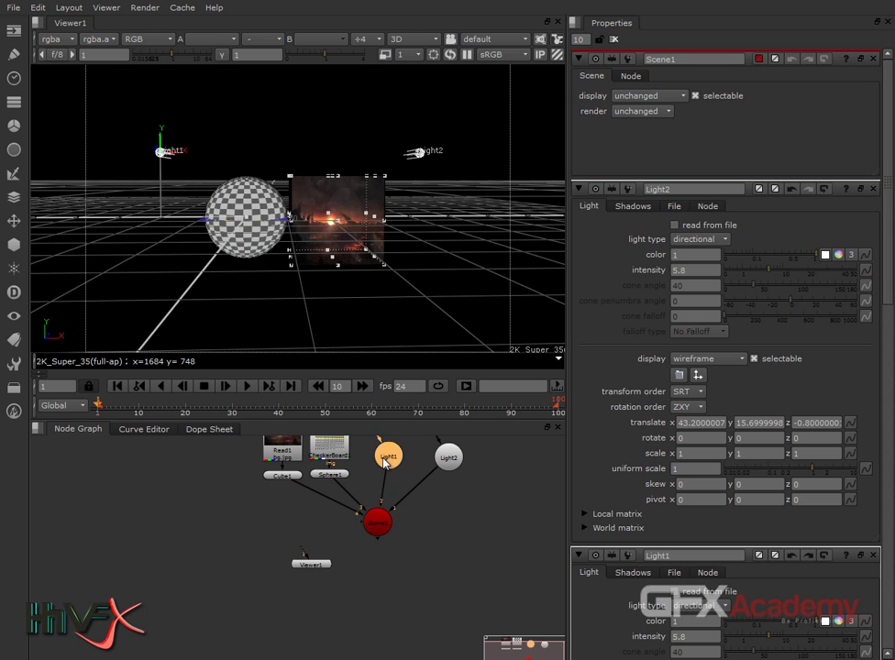
pyautogui.moveTo(446, 461); pyautogui.dragTo(377, 472)
pyautogui.click(377, 458)
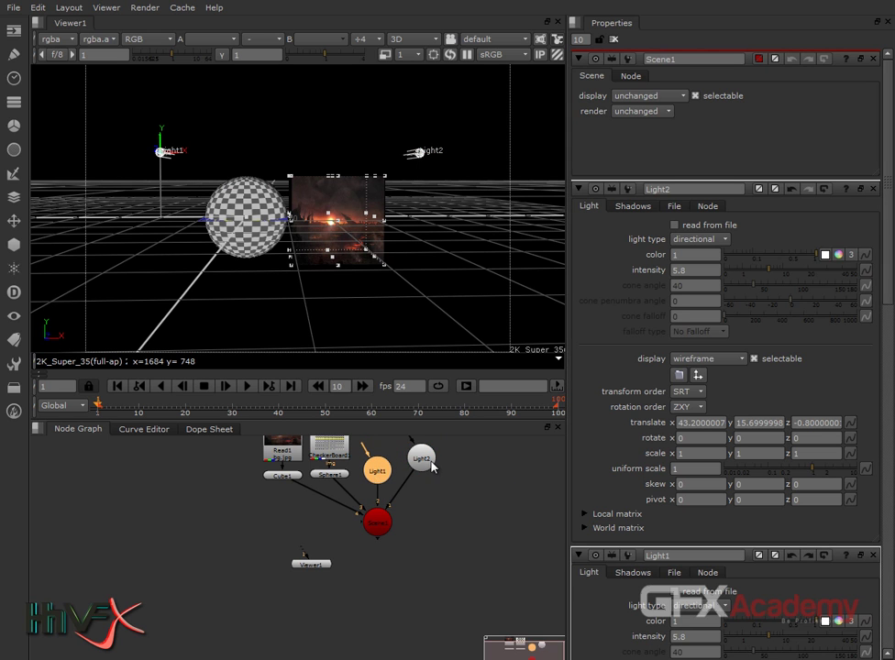
pyautogui.moveTo(432, 466); pyautogui.dragTo(427, 488)
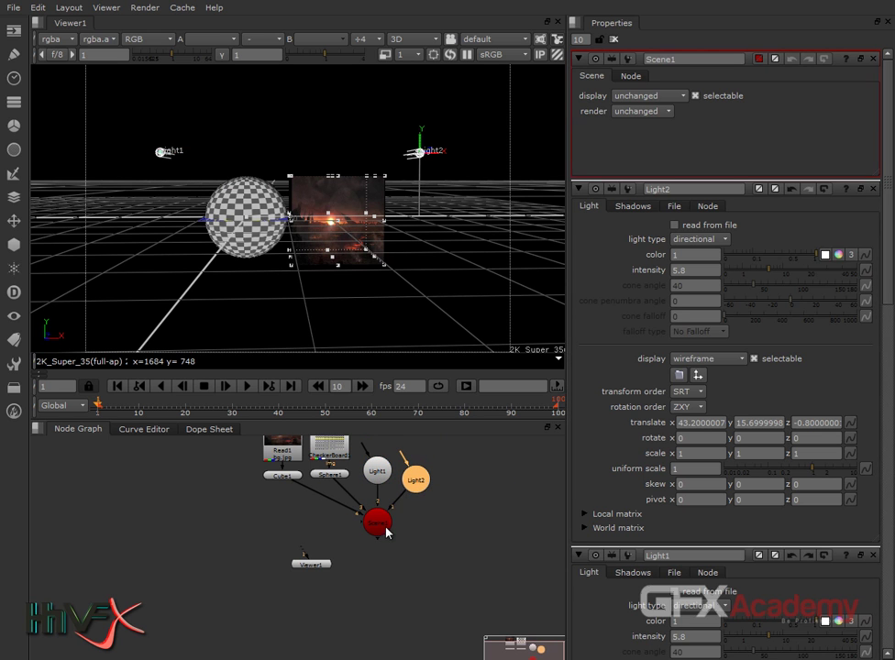
pyautogui.moveTo(386, 528); pyautogui.dragTo(374, 523)
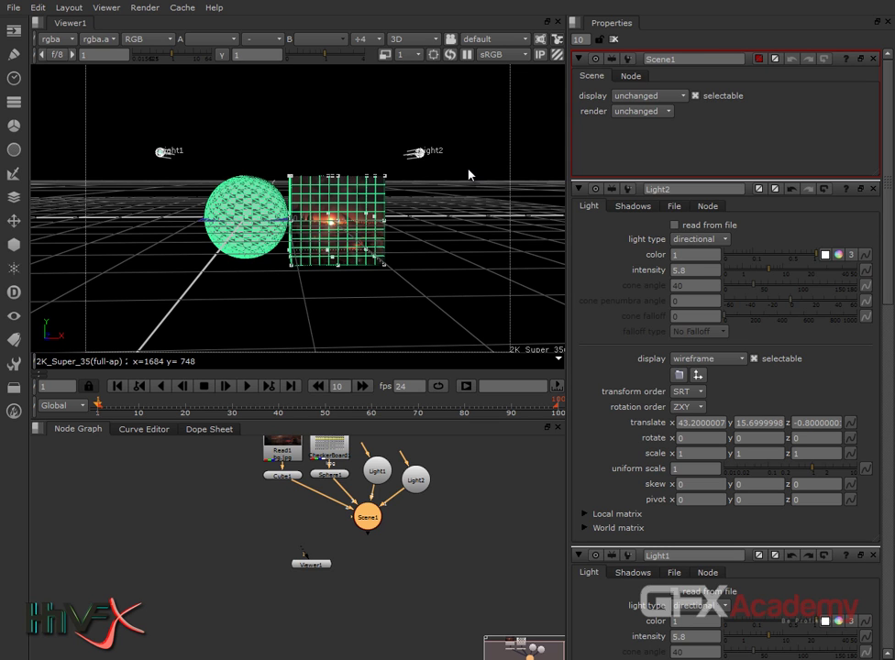
# Switch the viewer to 2D to check its output, and return it to the 3D view
pyautogui.click(462, 193)
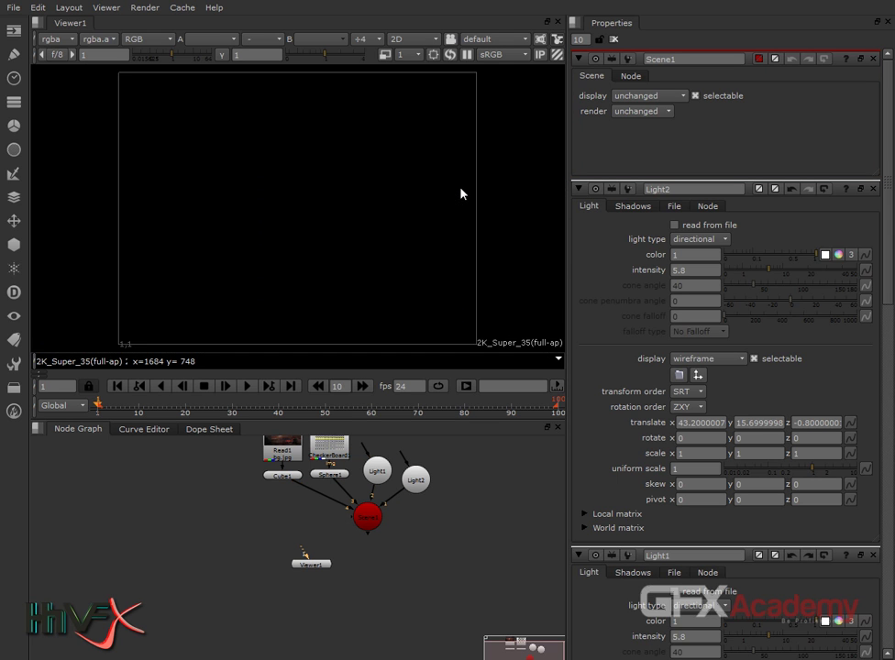
pyautogui.press('Tab')
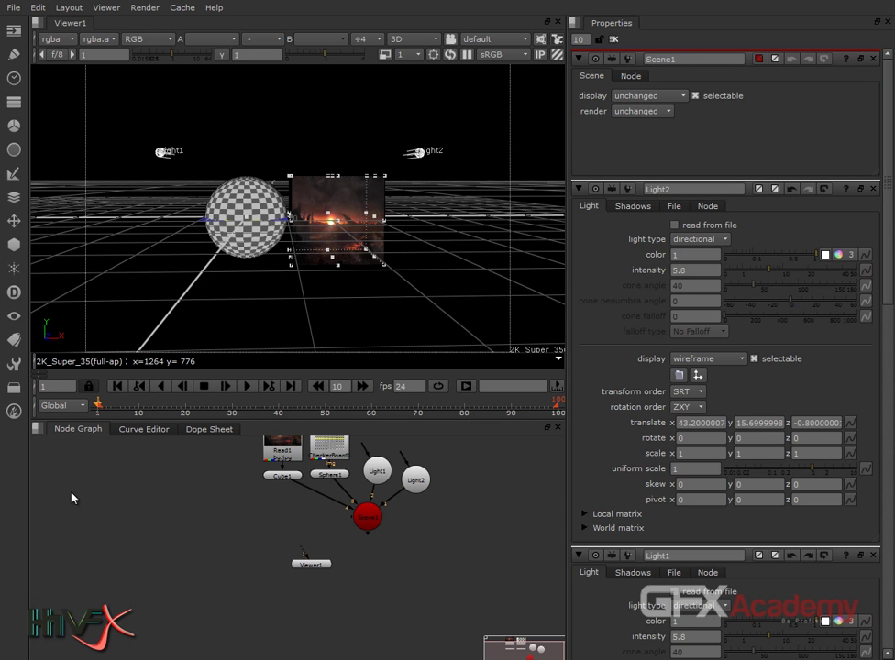
# Add a ScanlineRender node and examine its obj/scn, cam and bg inputs
pyautogui.click(15, 248)
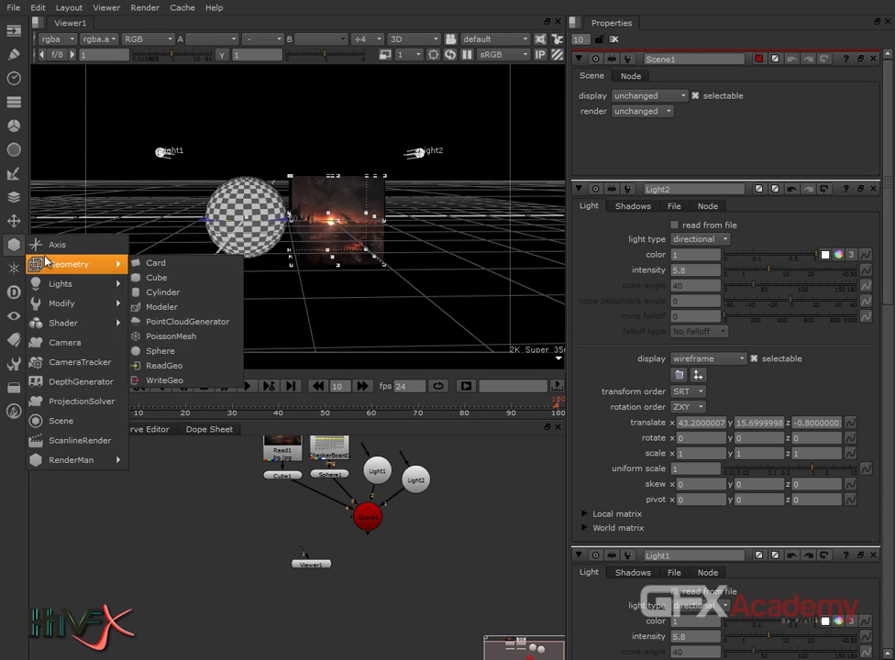
pyautogui.click(93, 444)
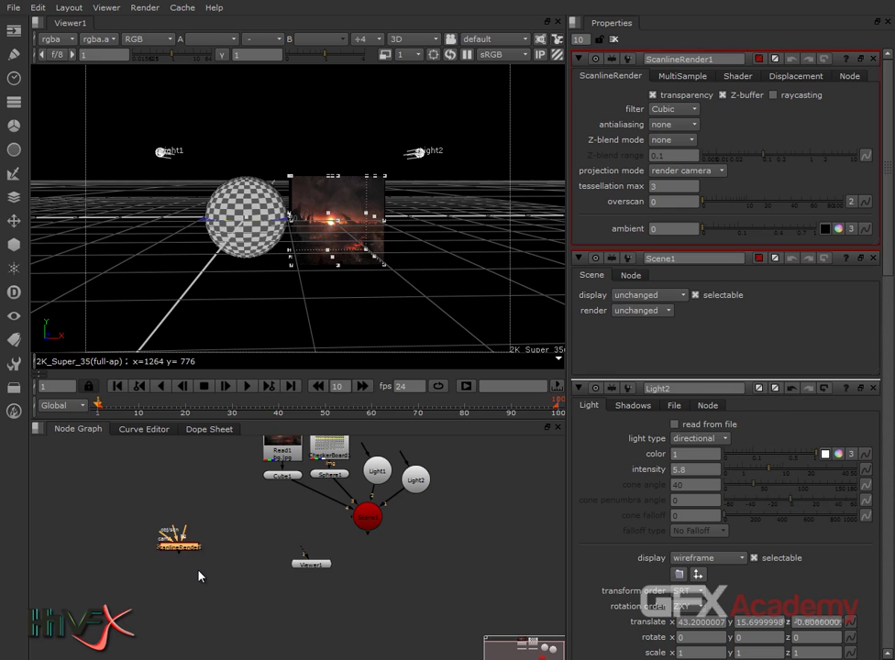
pyautogui.scroll(5, 199, 576)
pyautogui.moveTo(171, 506); pyautogui.dragTo(231, 594)
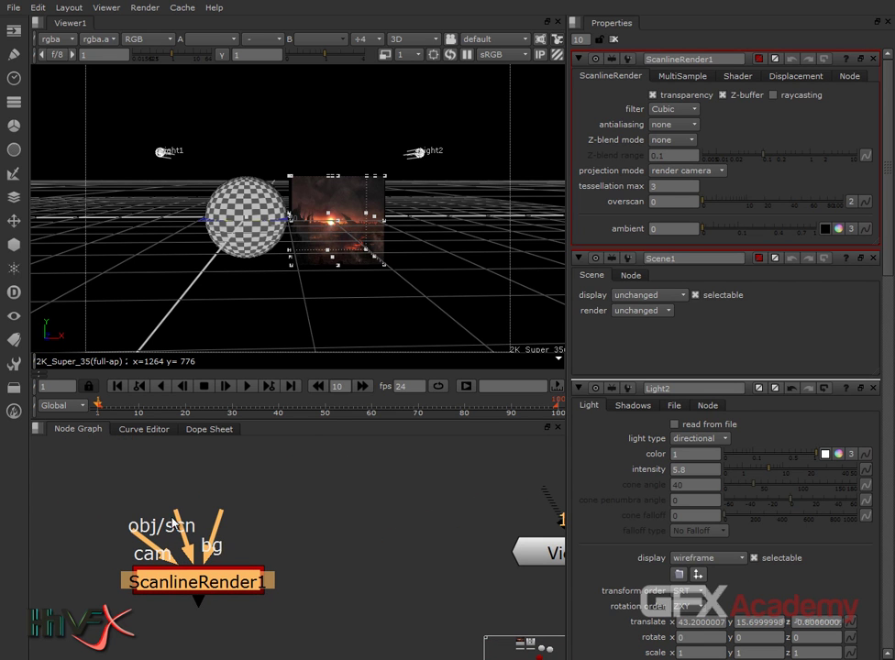
pyautogui.moveTo(154, 536); pyautogui.dragTo(114, 536)
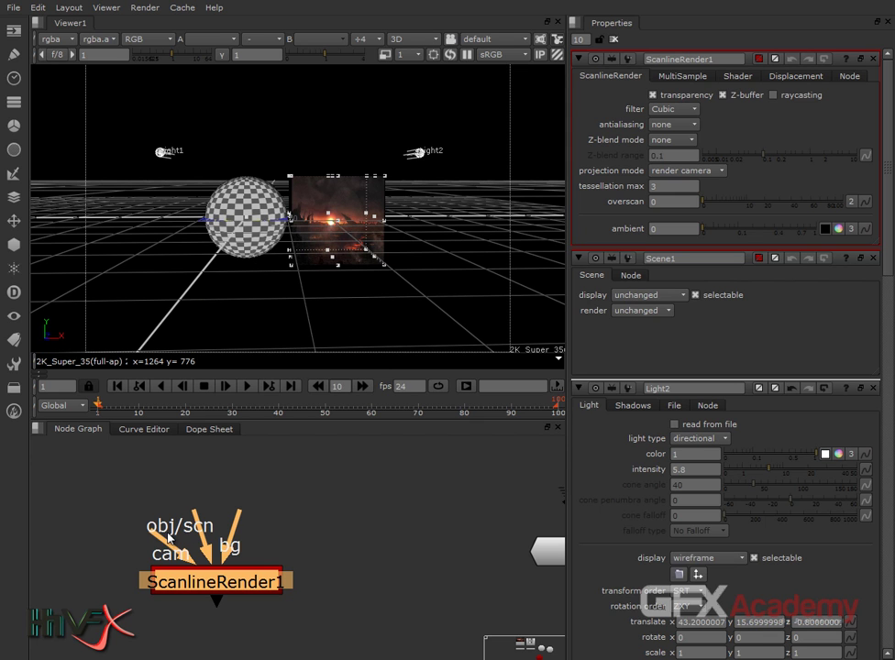
pyautogui.moveTo(169, 539); pyautogui.dragTo(204, 470)
pyautogui.moveTo(207, 547); pyautogui.dragTo(180, 480)
pyautogui.moveTo(187, 516); pyautogui.dragTo(361, 475)
# Move the Viewer and ScanlineRender nodes below the Scene node, and connect the obj/scn input to the Scene node
pyautogui.scroll(-6, 382, 576)
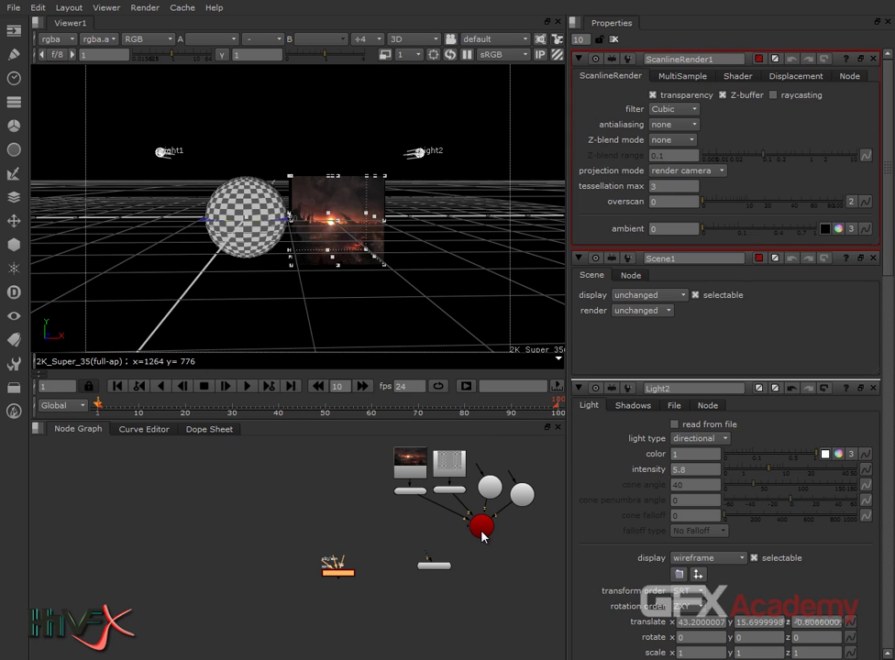
pyautogui.moveTo(483, 536); pyautogui.dragTo(288, 546, button='middle')
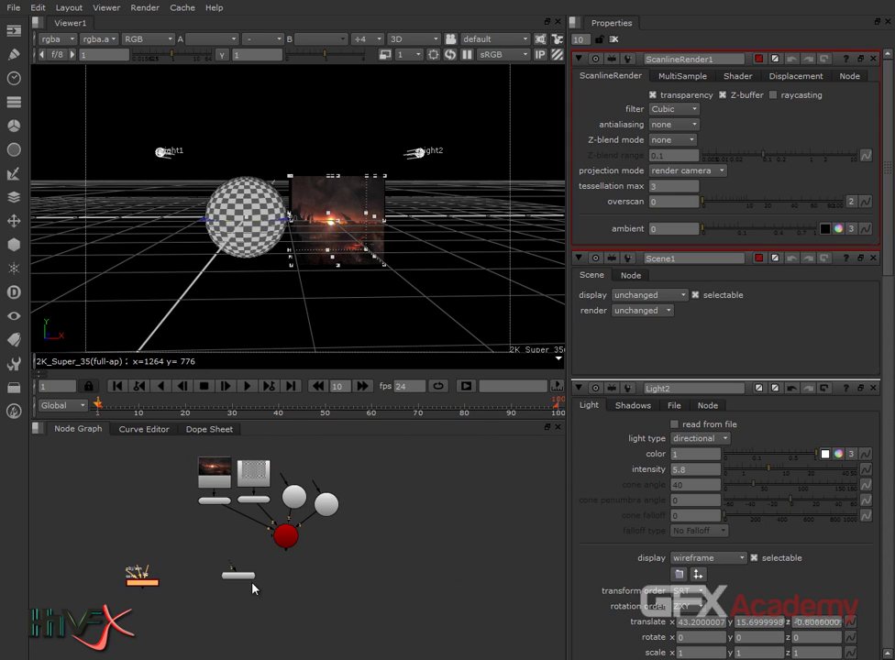
pyautogui.moveTo(249, 578); pyautogui.dragTo(265, 635)
pyautogui.moveTo(152, 583); pyautogui.dragTo(359, 608)
pyautogui.scroll(3, 358, 613)
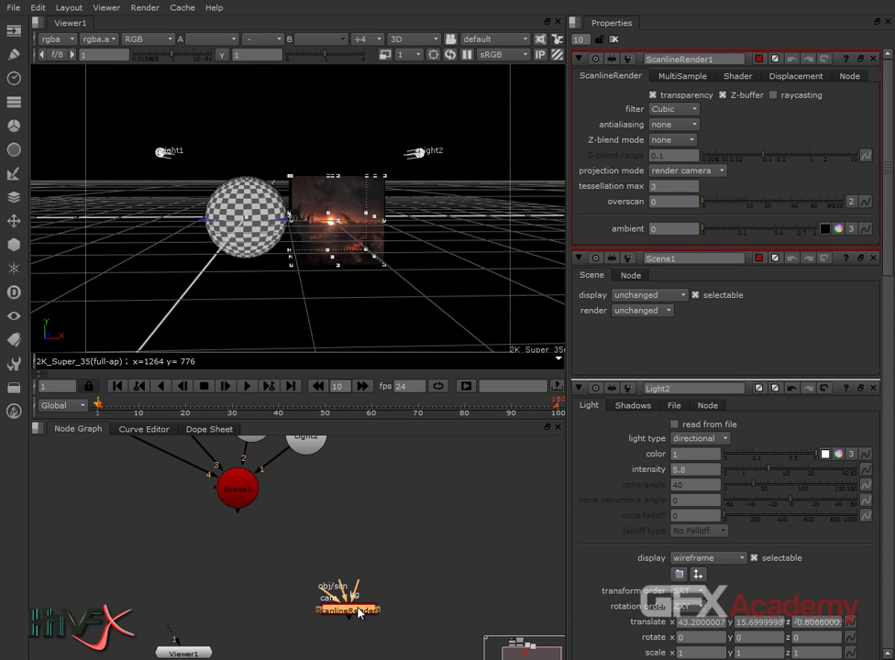
pyautogui.moveTo(349, 592); pyautogui.dragTo(240, 493)
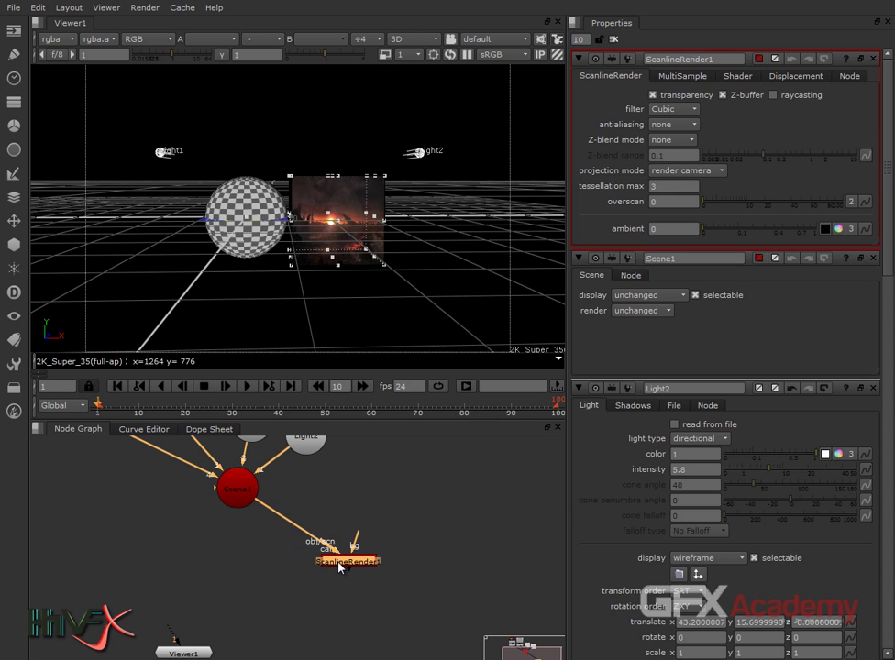
# Add a camera and move it back from the sphere and cube to about X 0.4, Y 2.1, Z 69.3
pyautogui.scroll(-2, 410, 546)
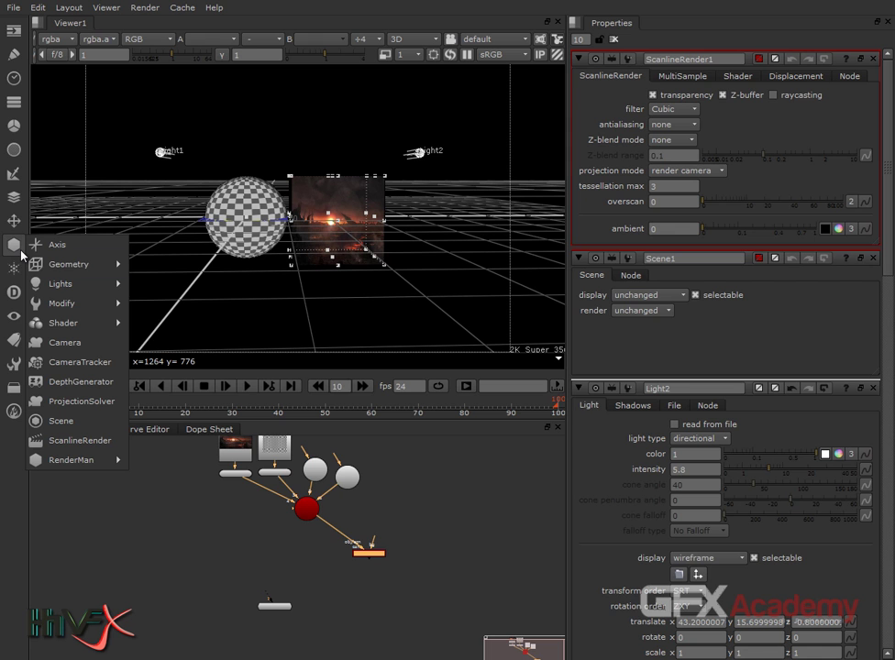
pyautogui.click(92, 343)
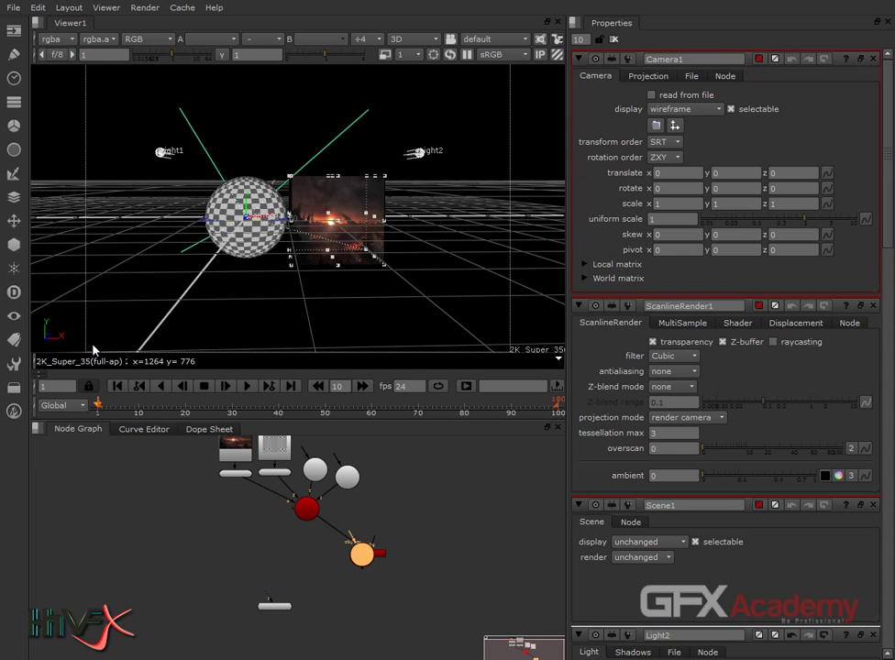
pyautogui.keyDown('ctrl'); pyautogui.moveTo(308, 300); pyautogui.dragTo(70, 280); pyautogui.keyUp('ctrl')
pyautogui.keyDown('ctrl'); pyautogui.moveTo(367, 285); pyautogui.dragTo(146, 300); pyautogui.keyUp('ctrl')
pyautogui.hotkey('ctrl', 'l')
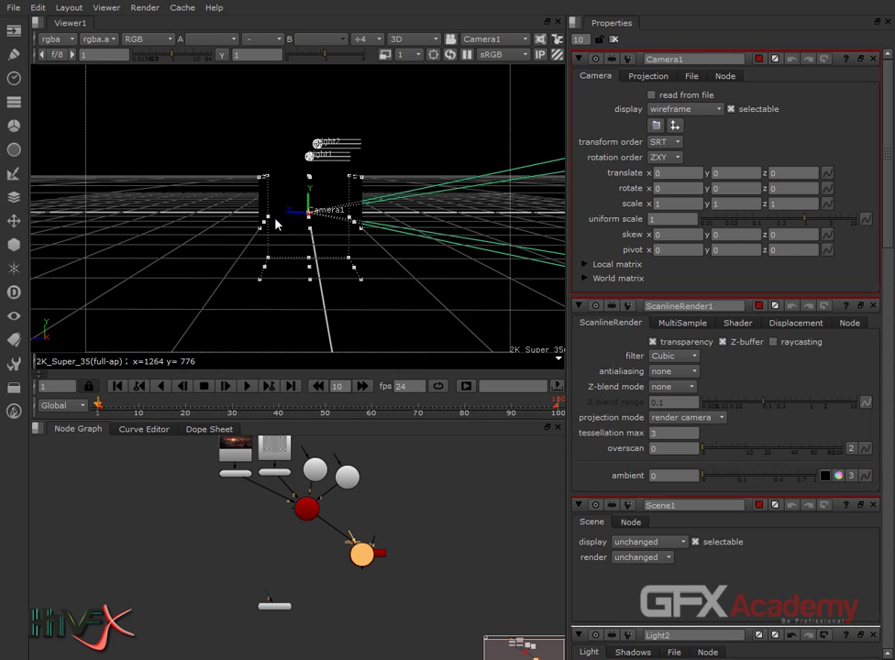
pyautogui.hotkey('ctrl', 'l')
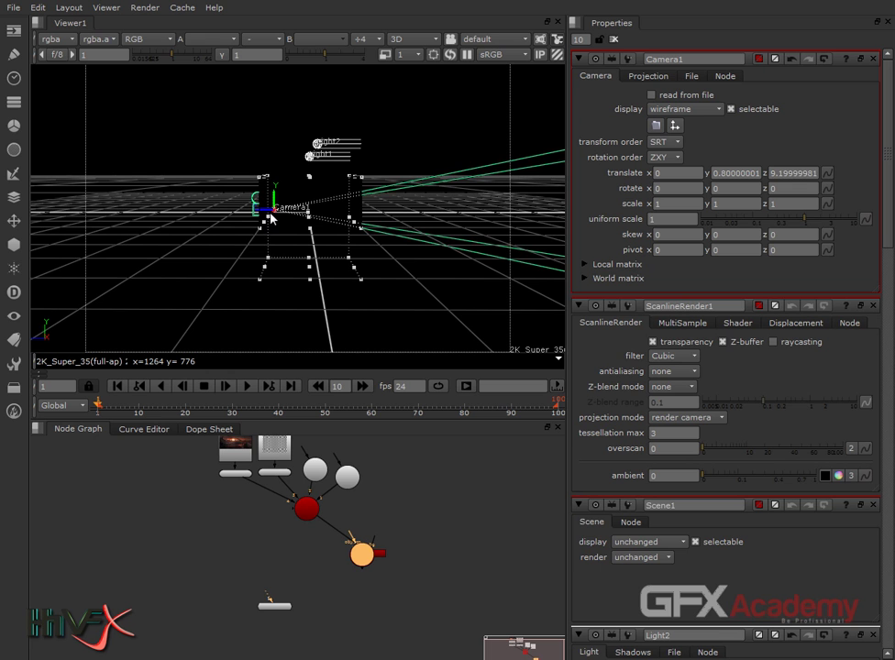
pyautogui.moveTo(167, 216); pyautogui.dragTo(61, 249)
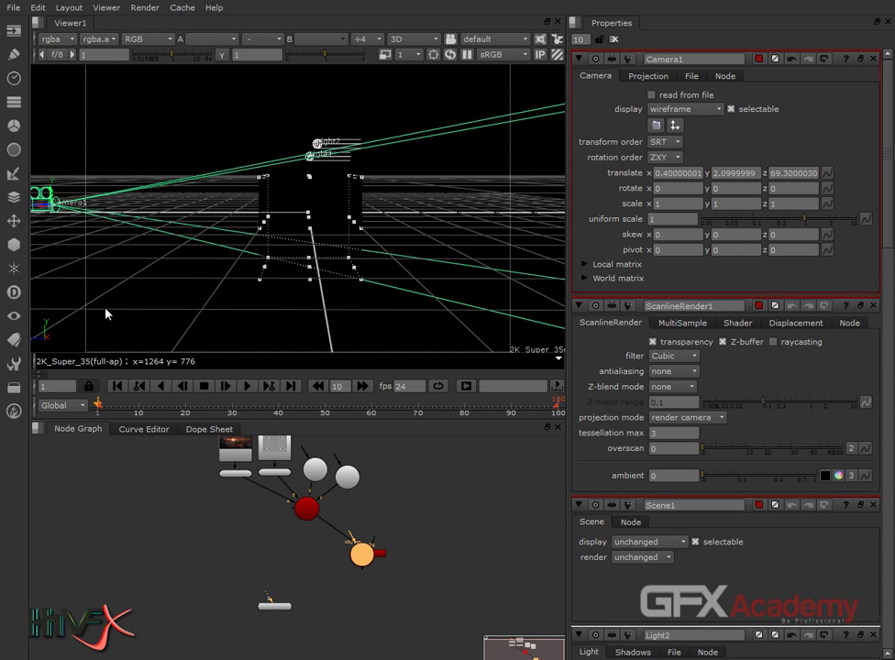
pyautogui.scroll(-3, 105, 316)
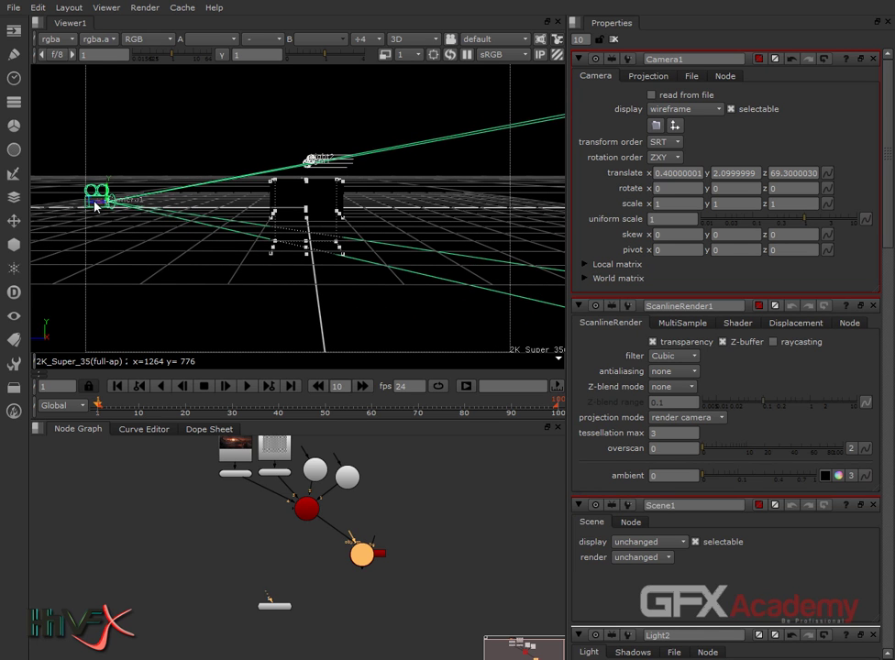
# Move the camera farther back to about Z 83, and connect it to the ScanlineRender node's cam input
pyautogui.moveTo(96, 207); pyautogui.dragTo(78, 201)
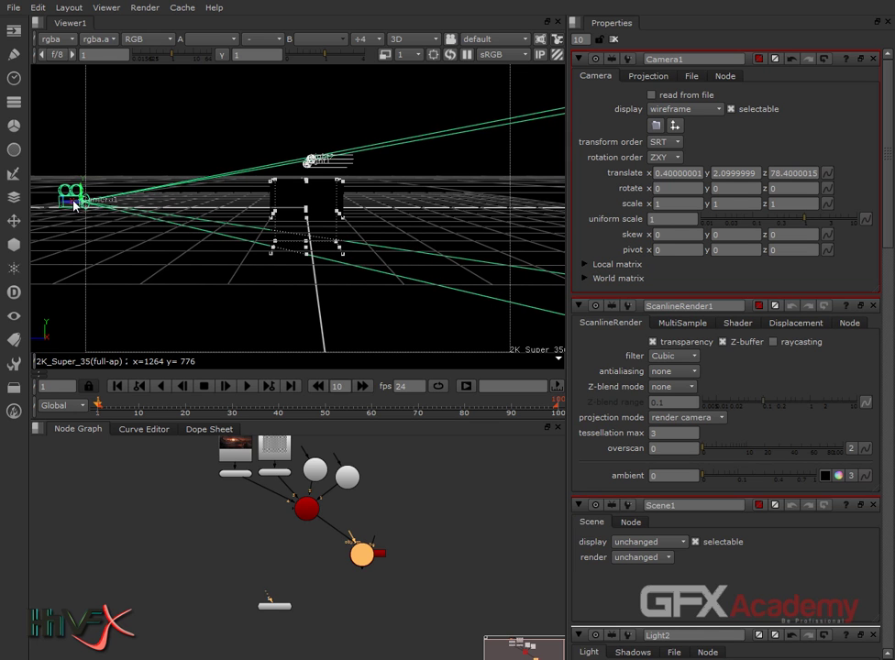
pyautogui.moveTo(72, 209)
pyautogui.mouseDown()
pyautogui.moveTo(85, 208)
pyautogui.moveTo(57, 203)
pyautogui.mouseUp()
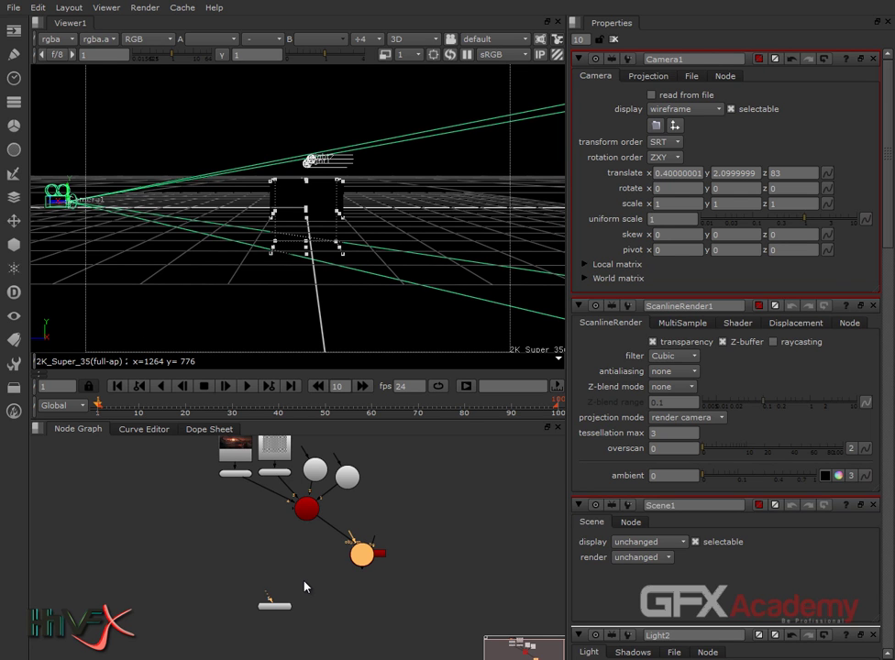
pyautogui.scroll(3, 307, 585)
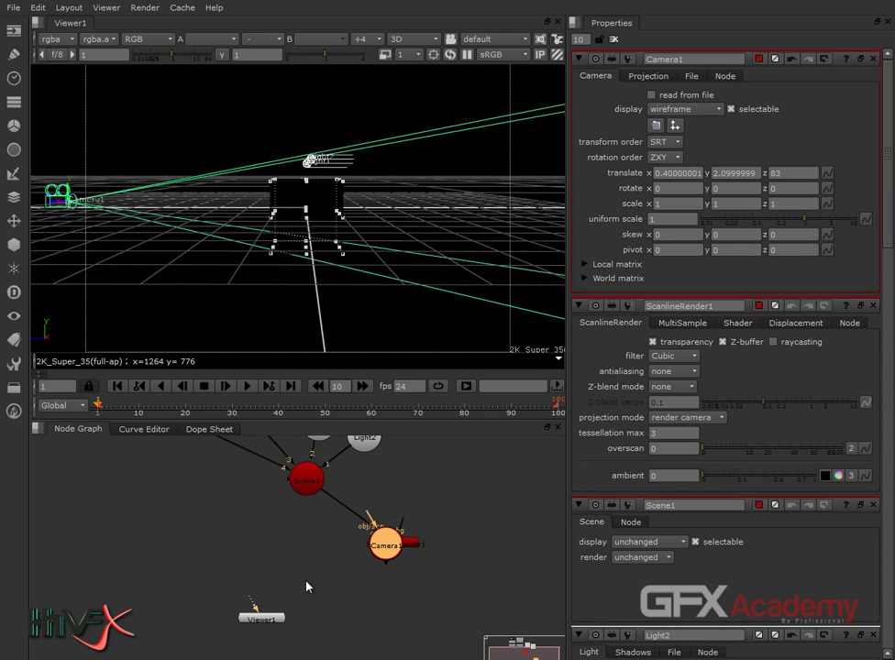
pyautogui.moveTo(419, 542); pyautogui.dragTo(294, 548)
pyautogui.moveTo(384, 524); pyautogui.dragTo(363, 535)
pyautogui.scroll(2, 388, 527)
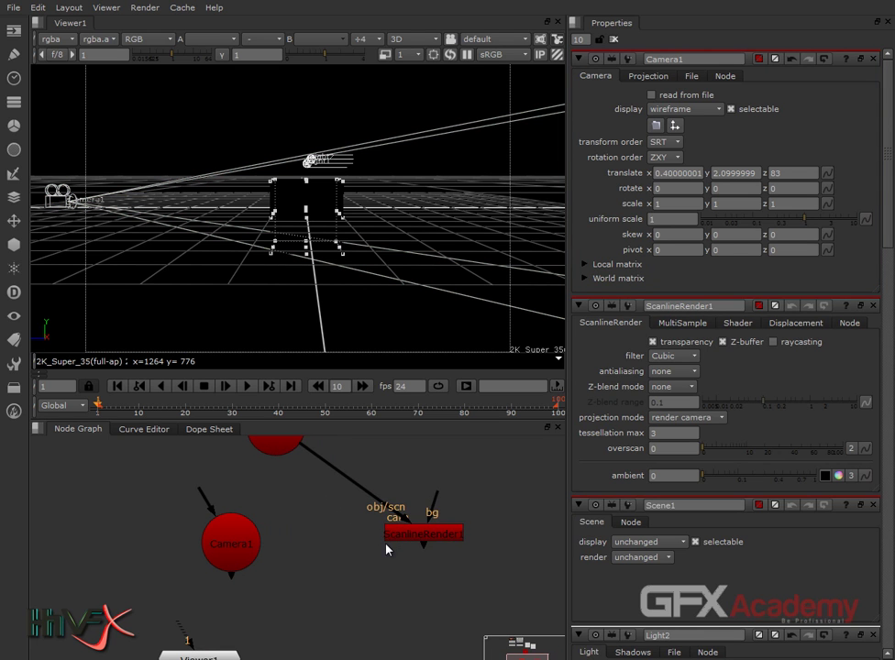
pyautogui.click(395, 551)
pyautogui.moveTo(397, 534); pyautogui.dragTo(243, 543)
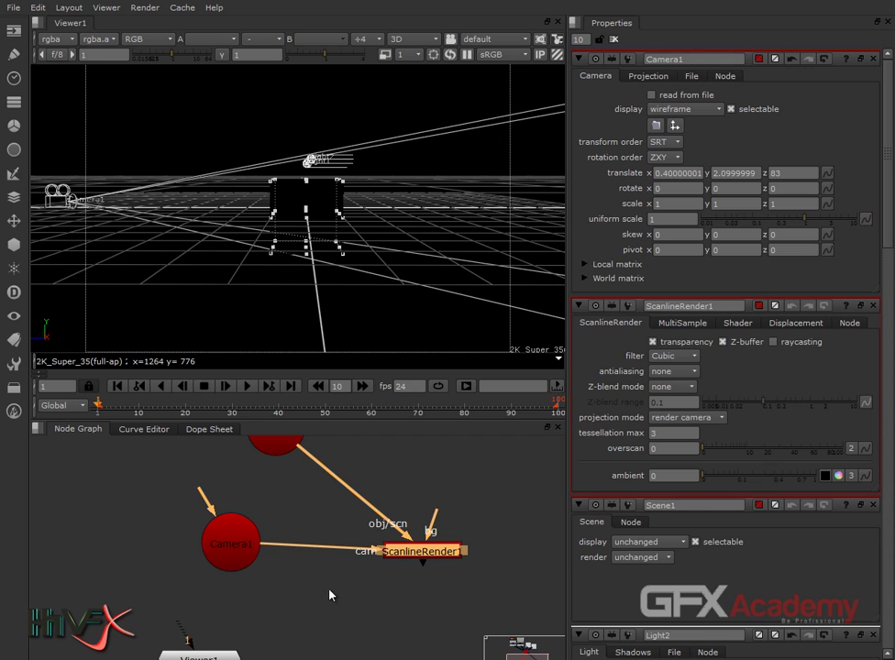
# Connect the Scene node's free input to the Camera node
pyautogui.scroll(-5, 308, 605)
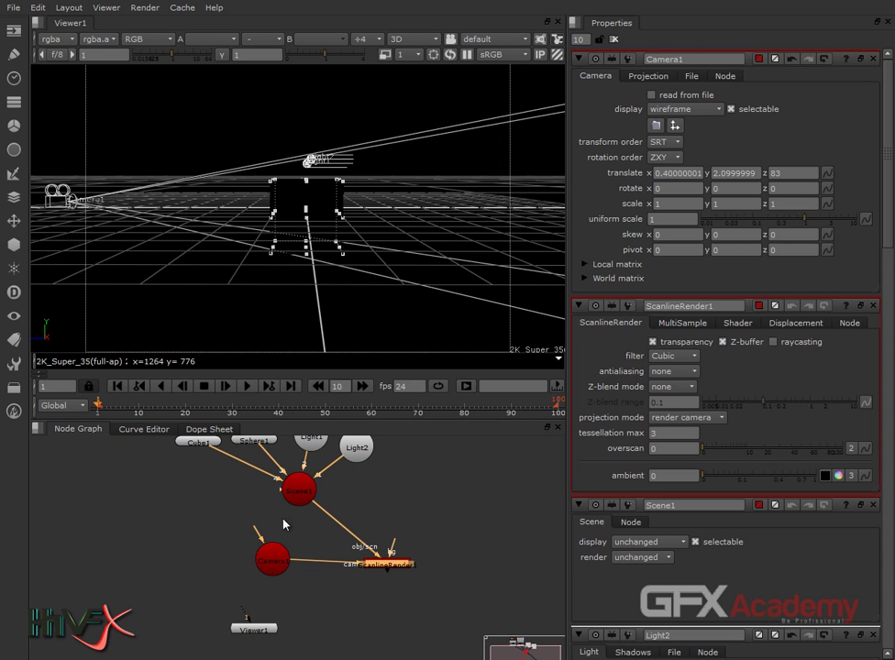
pyautogui.moveTo(295, 518); pyautogui.dragTo(269, 539)
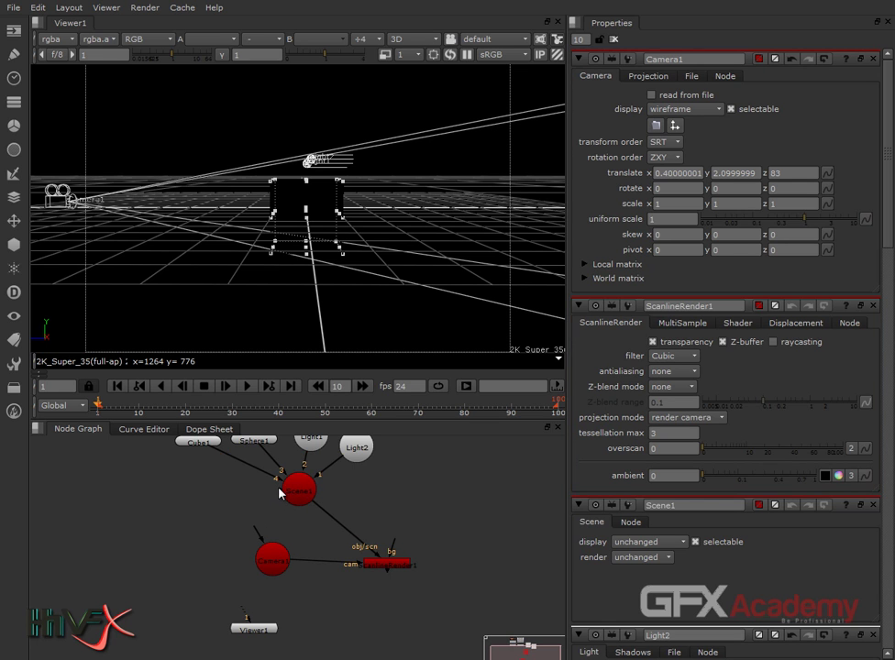
pyautogui.moveTo(278, 500); pyautogui.dragTo(273, 557)
pyautogui.moveTo(409, 528); pyautogui.dragTo(479, 542)
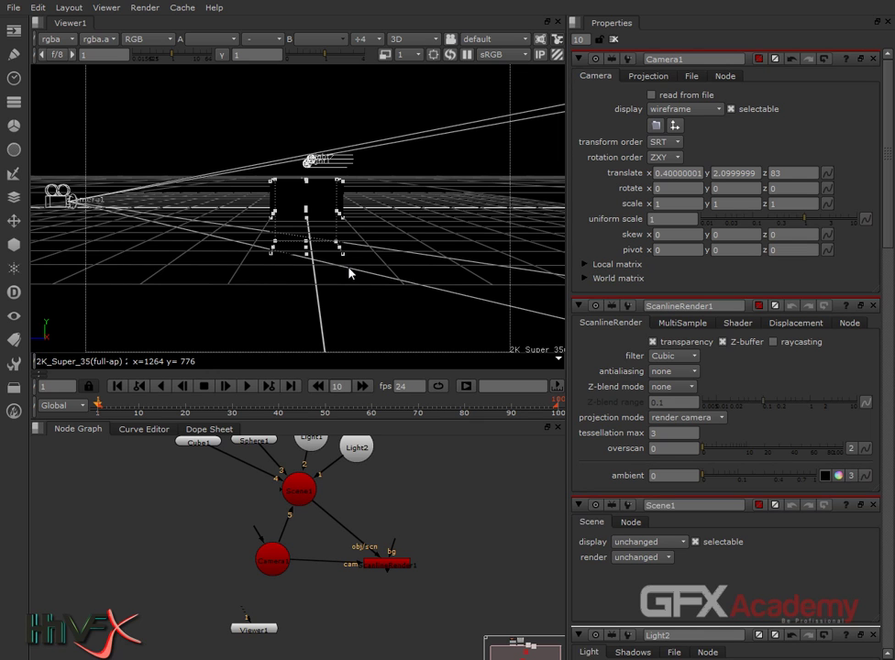
# Switch the viewer to 2D, and replace the open node properties with the project settings to set the full size format to HD 1920x1080
pyautogui.press('Tab')
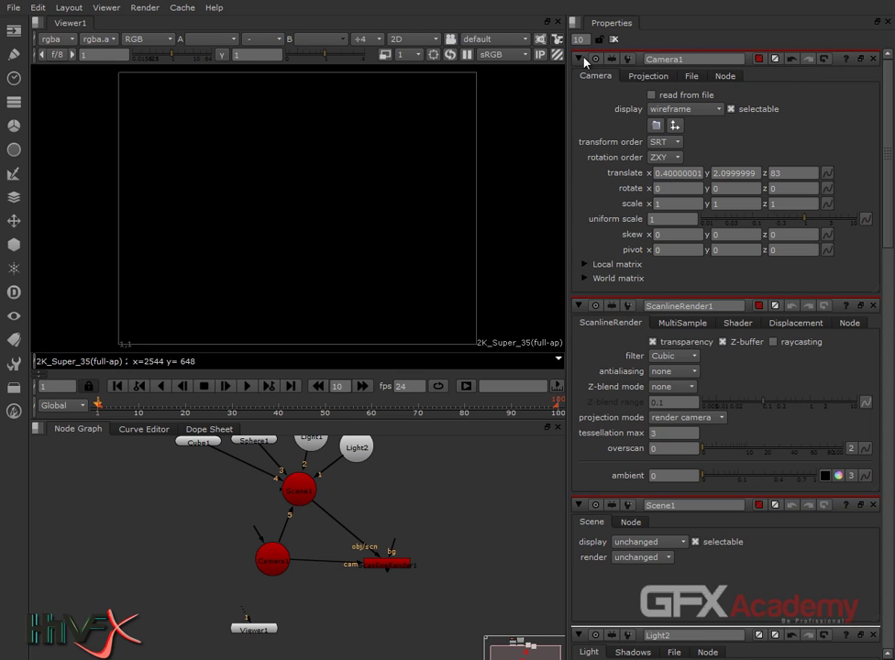
pyautogui.click(613, 39)
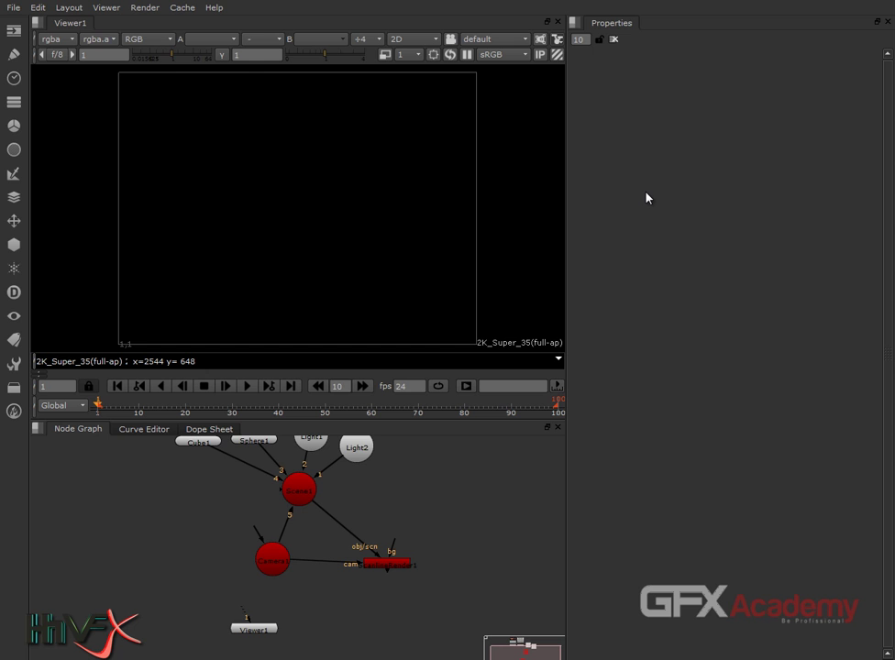
pyautogui.press('s')
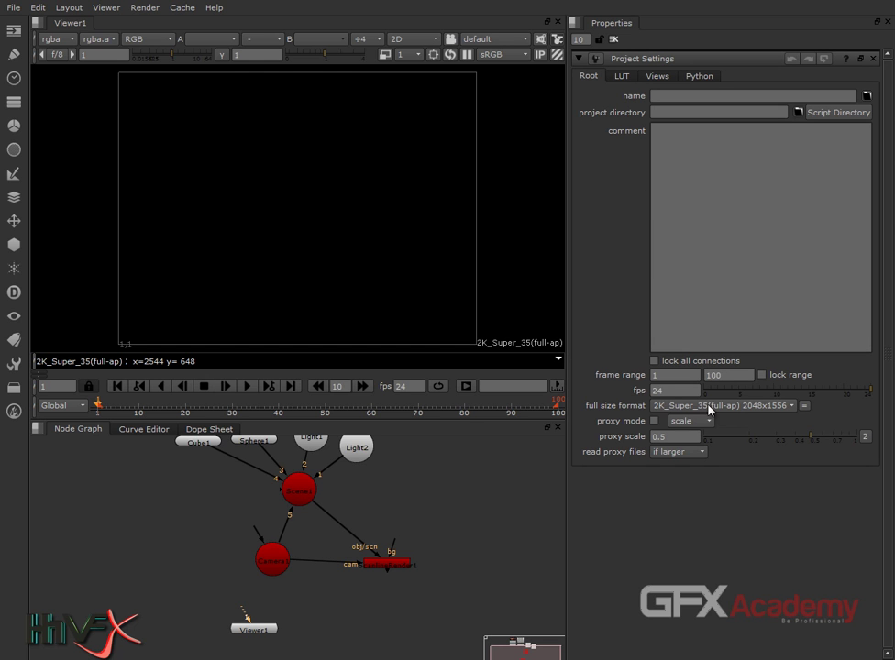
pyautogui.click(676, 410)
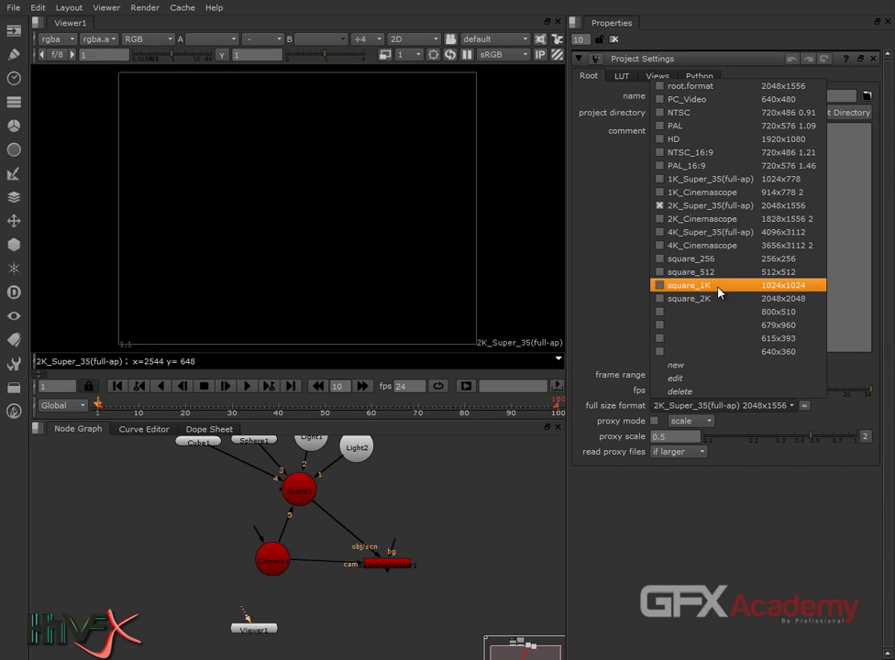
pyautogui.click(707, 140)
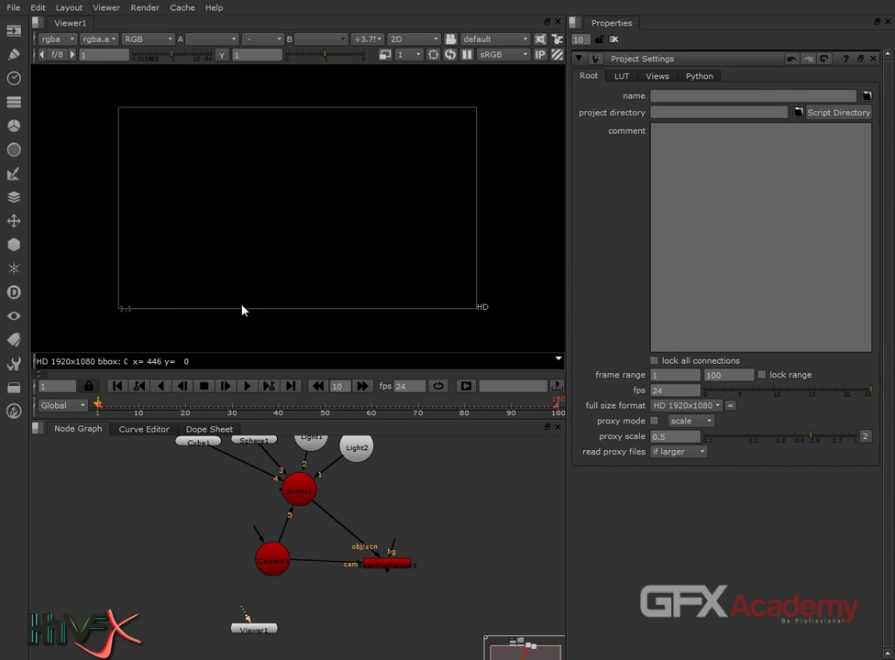
# Read the image WO_SCN07.JPG from drive E, and place its node above and to the right of the ScanlineRender node
pyautogui.click(166, 555)
pyautogui.press('r')
pyautogui.moveTo(305, 407); pyautogui.dragTo(378, 229)
pyautogui.click(363, 340)
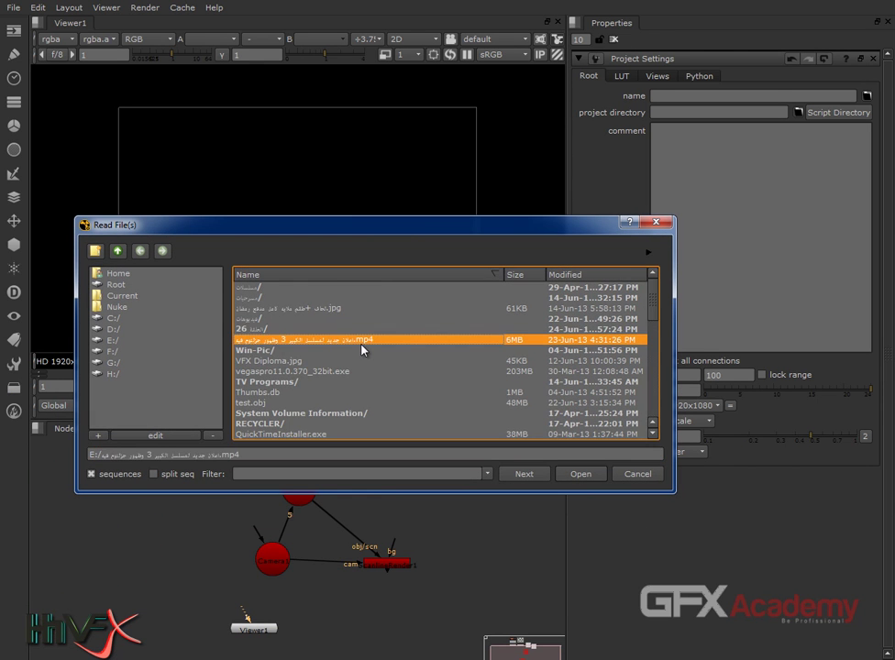
pyautogui.scroll(-4, 362, 348)
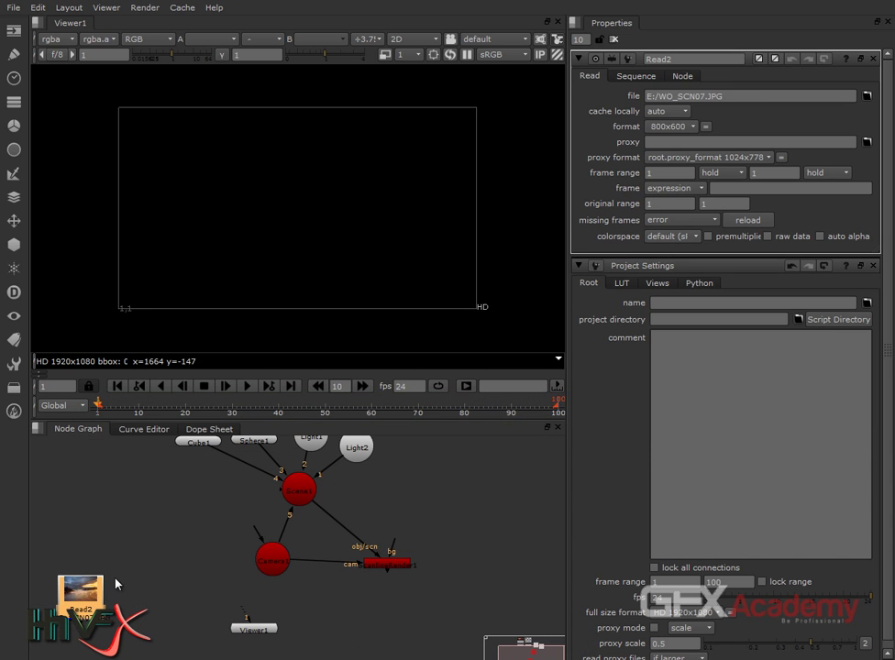
pyautogui.moveTo(80, 590); pyautogui.dragTo(487, 496)
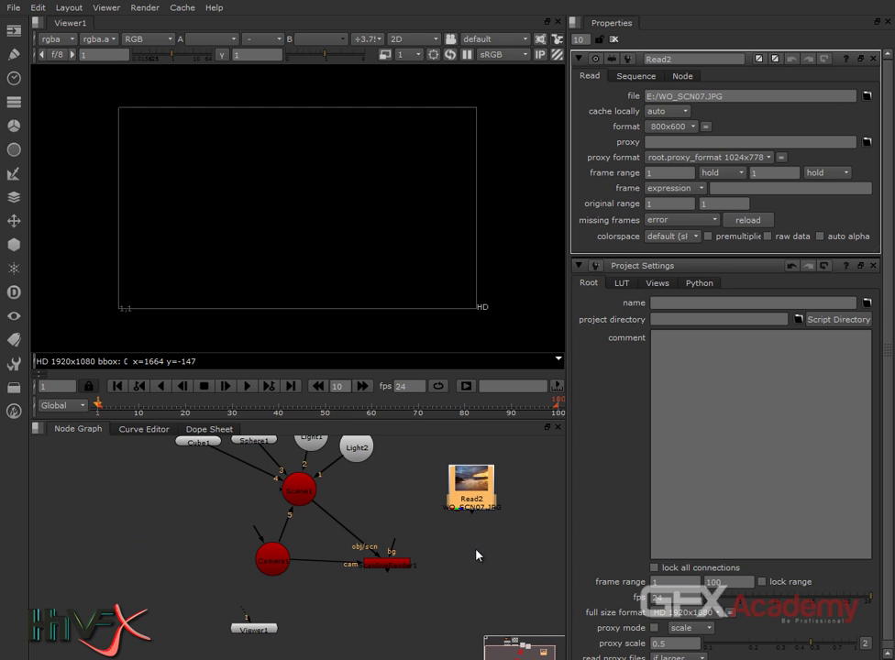
# Move the Viewer node below the ScanlineRender node, and connect it to the WO_SCN07.JPG node to check the image
pyautogui.moveTo(249, 632); pyautogui.dragTo(400, 651)
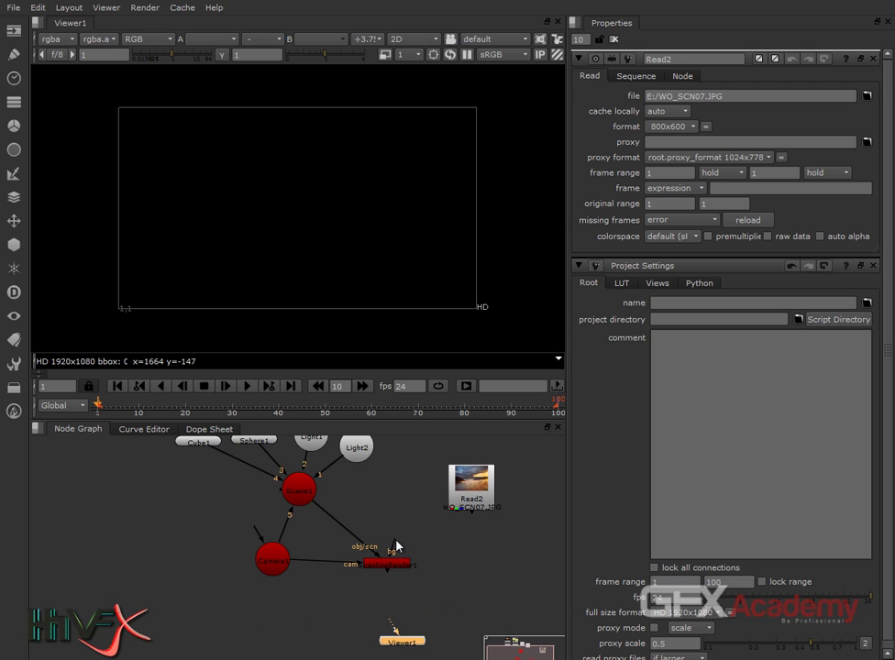
pyautogui.moveTo(466, 495); pyautogui.dragTo(468, 525)
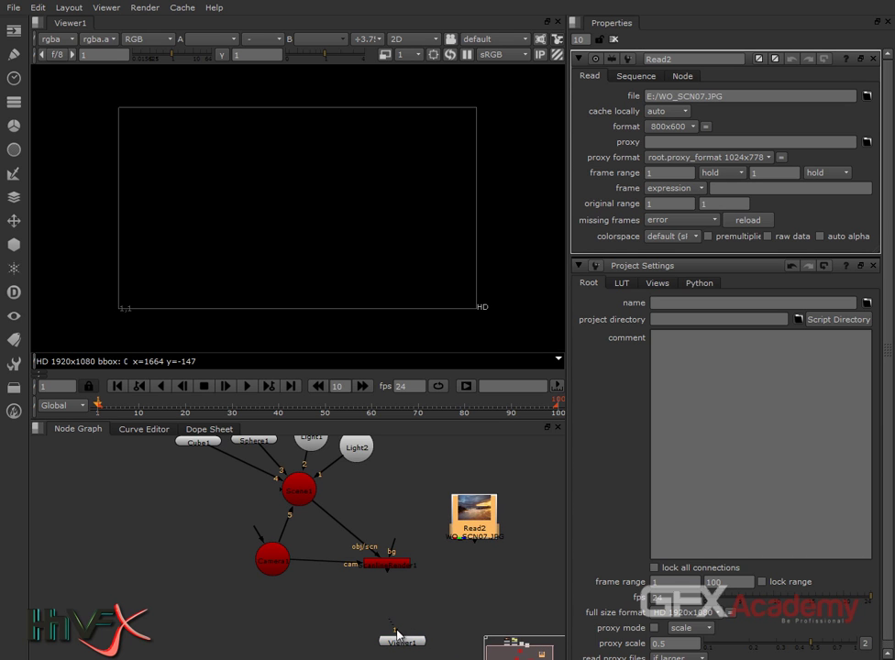
pyautogui.moveTo(397, 629); pyautogui.dragTo(470, 541)
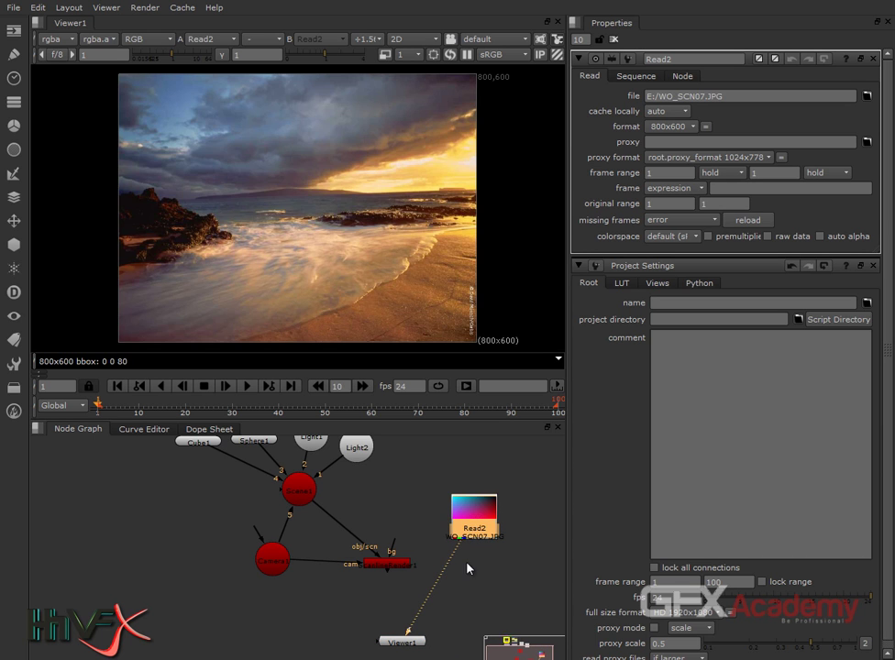
pyautogui.scroll(-2, 245, 201)
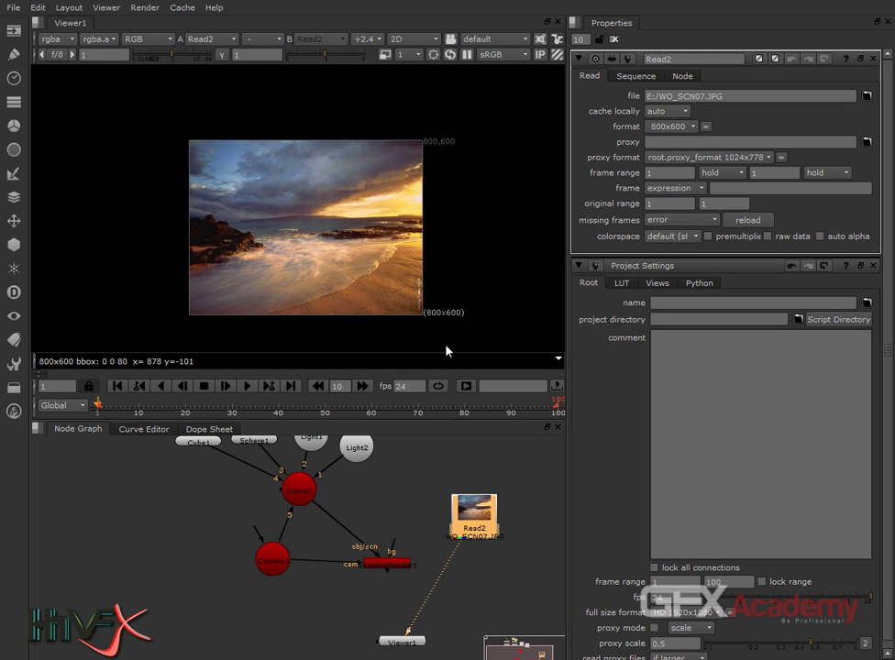
# Connect the ScanlineRender node's bg input to the WO_SCN07.JPG node instead of the Viewer, and view the ScanlineRender output
pyautogui.moveTo(409, 631); pyautogui.dragTo(379, 648)
pyautogui.moveTo(394, 539); pyautogui.dragTo(469, 489)
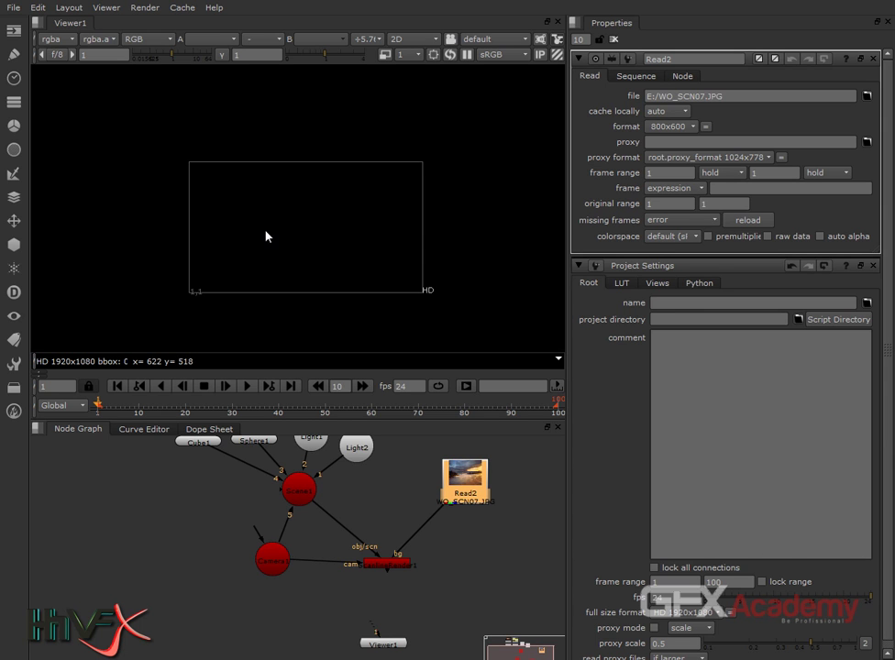
pyautogui.click(384, 565)
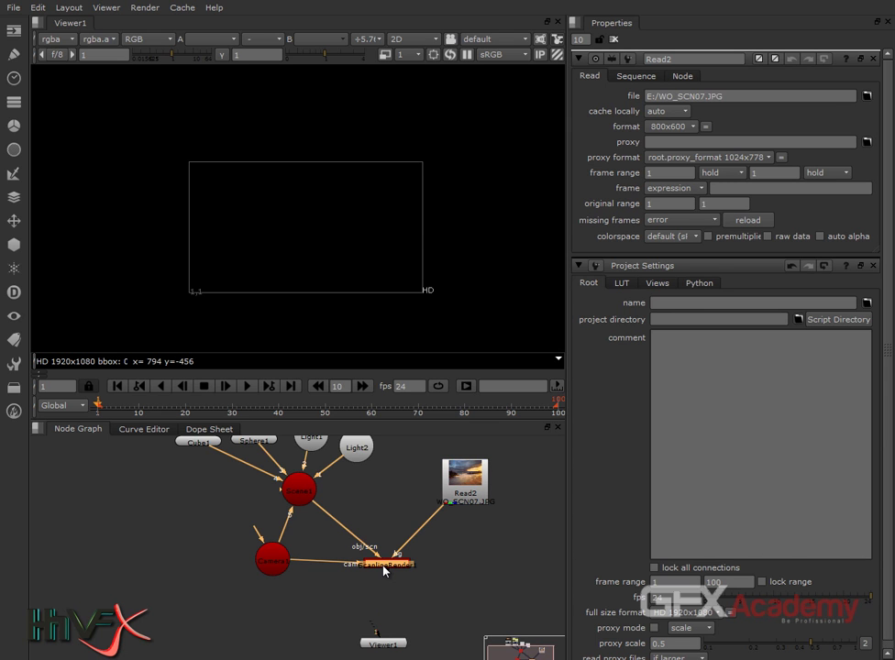
pyautogui.moveTo(385, 570); pyautogui.dragTo(395, 646)
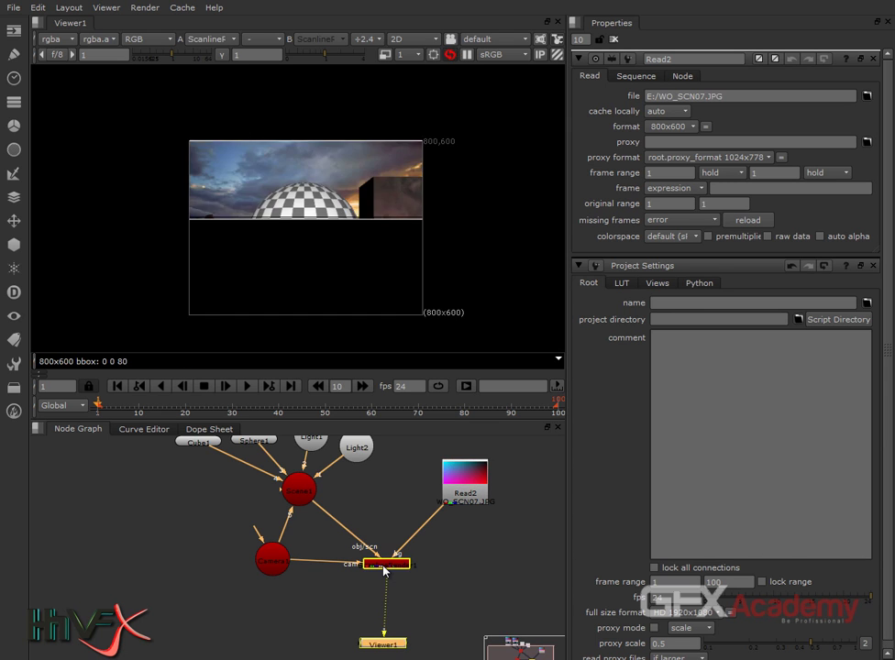
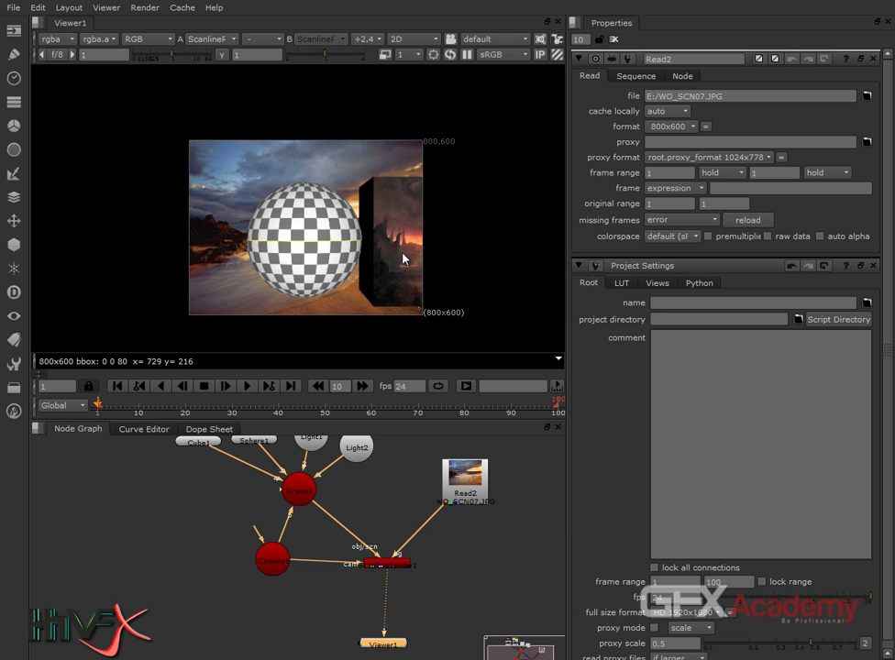
# Return the viewer to the 3D view, and disconnect the camera from the ScanlineRender and Scene nodes
pyautogui.press('Tab')
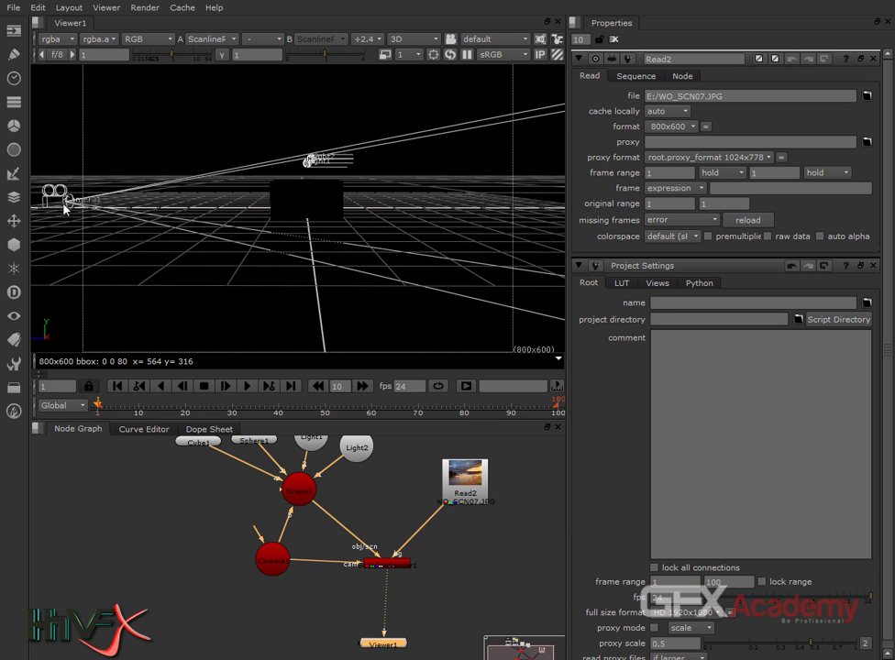
pyautogui.scroll(-3, 64, 206)
pyautogui.click(138, 196)
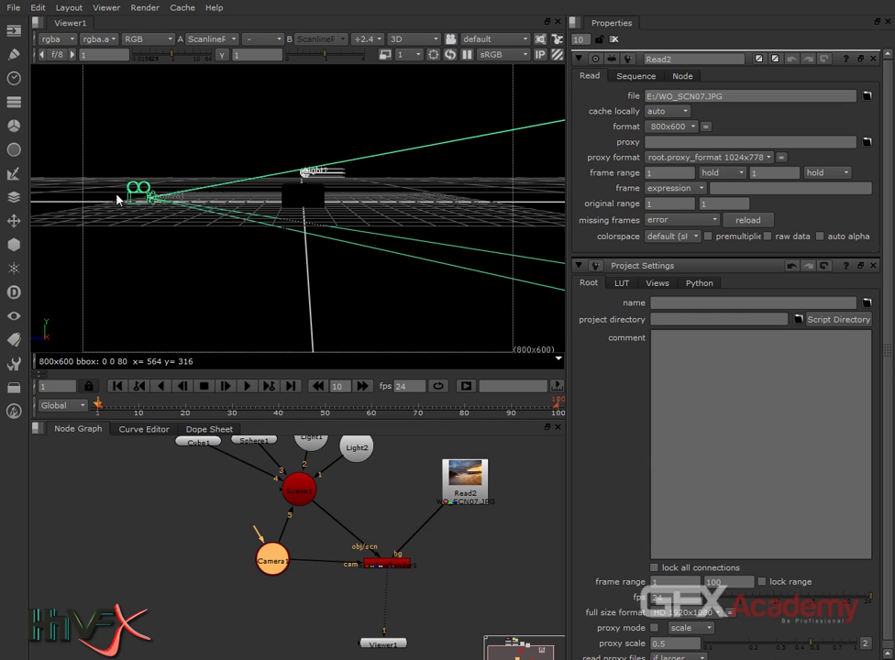
pyautogui.click(134, 204)
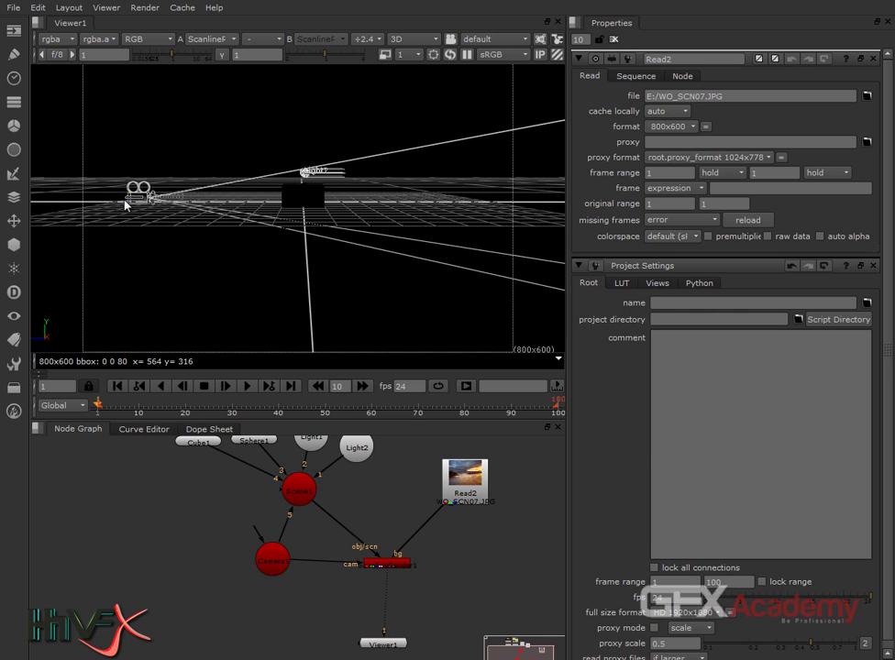
pyautogui.moveTo(335, 575); pyautogui.dragTo(330, 564)
pyautogui.click(141, 202)
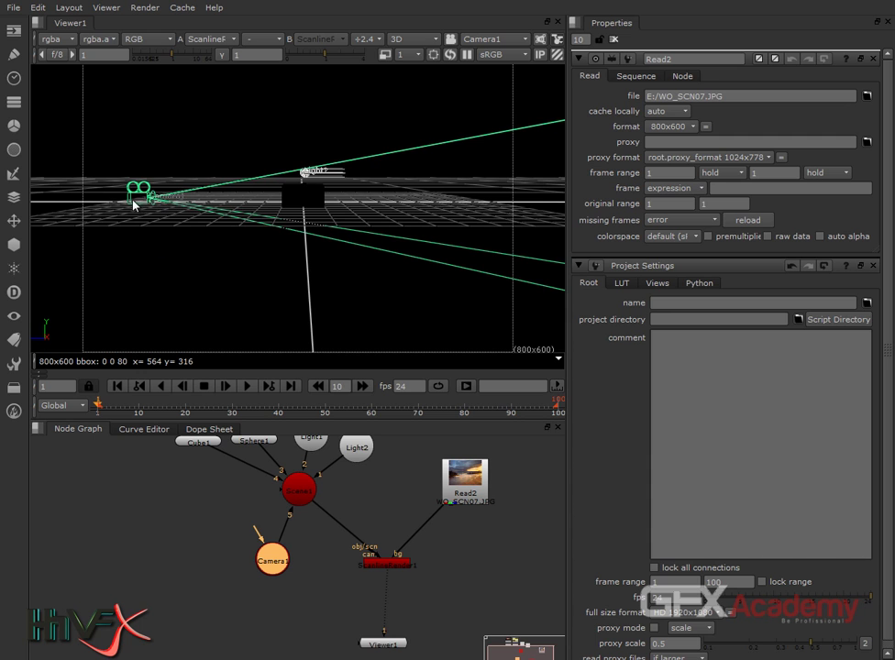
pyautogui.scroll(3, 139, 204)
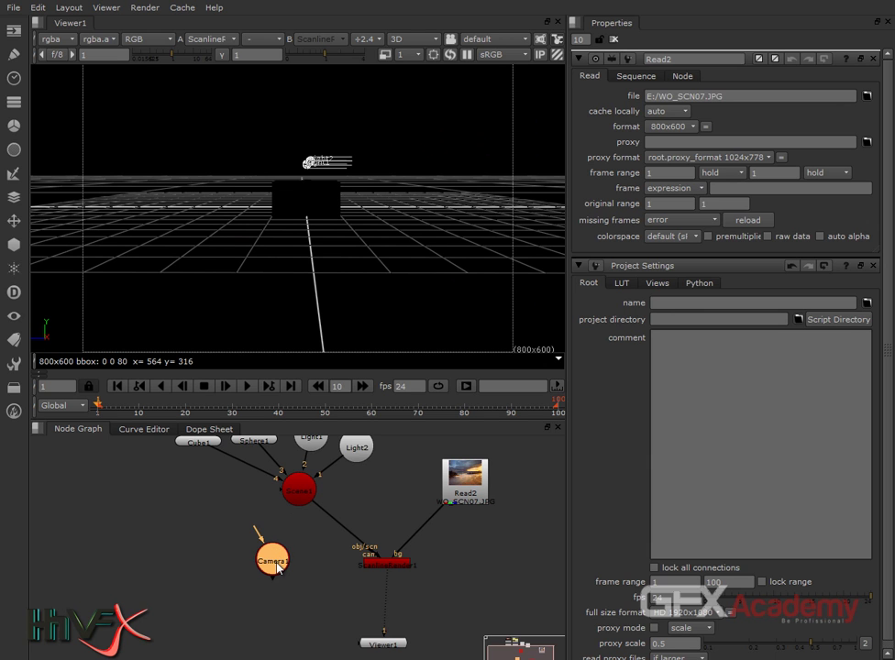
# Reconnect the ScanlineRender node's cam input to the Camera node
pyautogui.click(372, 564)
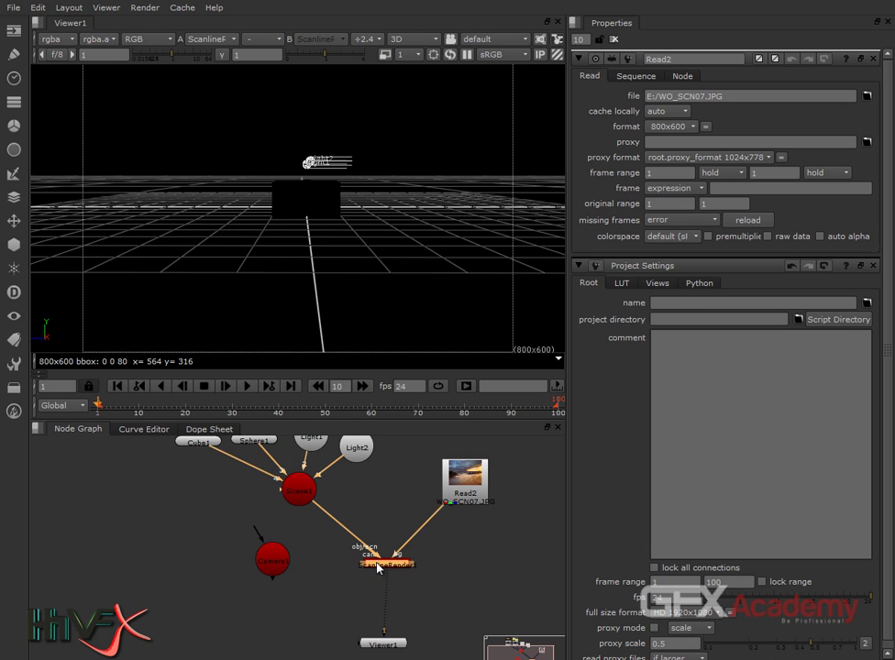
pyautogui.scroll(3, 371, 569)
pyautogui.moveTo(365, 554); pyautogui.dragTo(191, 553)
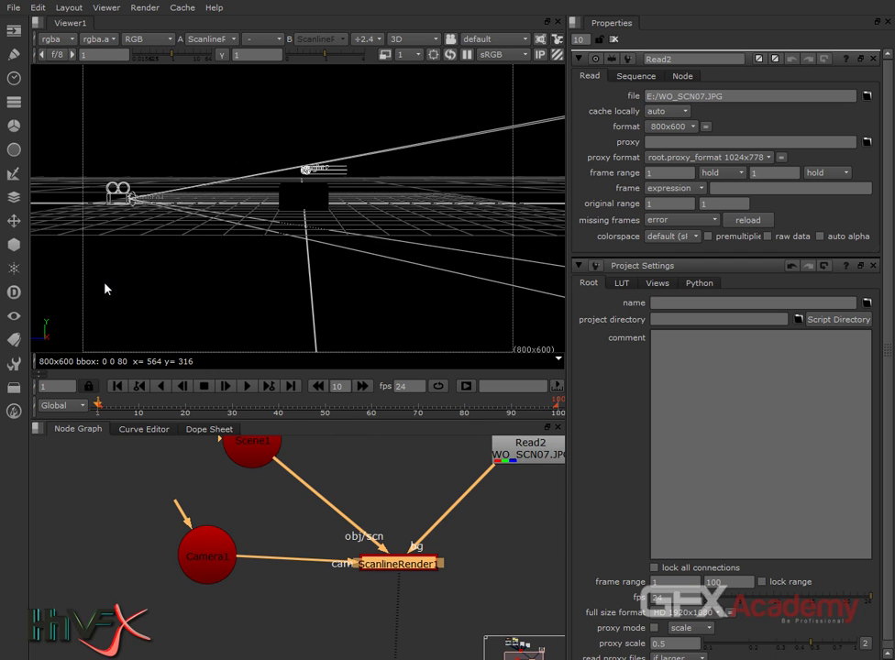
# Move the camera away from the objects to about X -19.5, Y -15.6, Z 138 in the 3D view
pyautogui.click(114, 196)
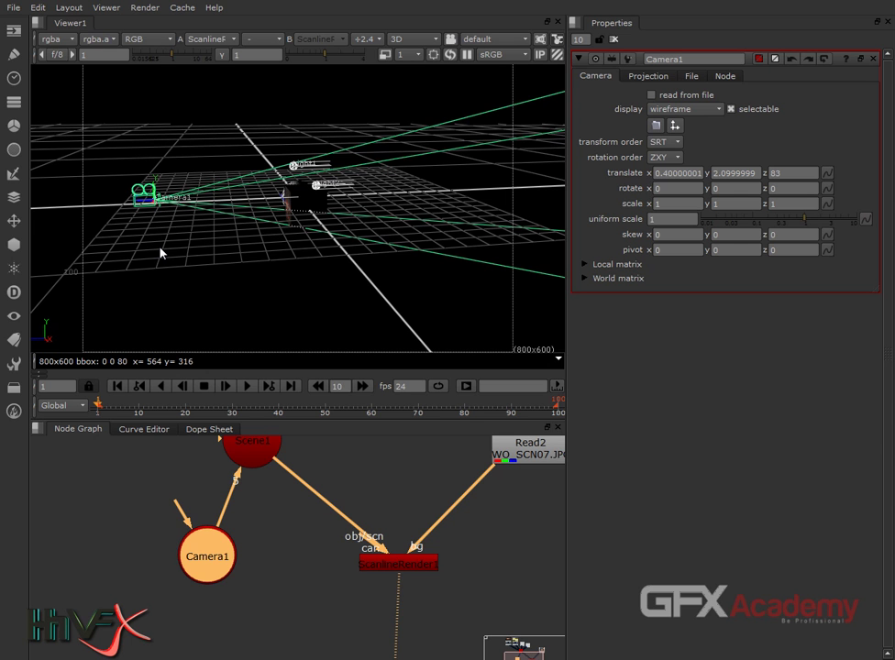
pyautogui.keyDown('ctrl'); pyautogui.moveTo(170, 285); pyautogui.dragTo(142, 238); pyautogui.keyUp('ctrl')
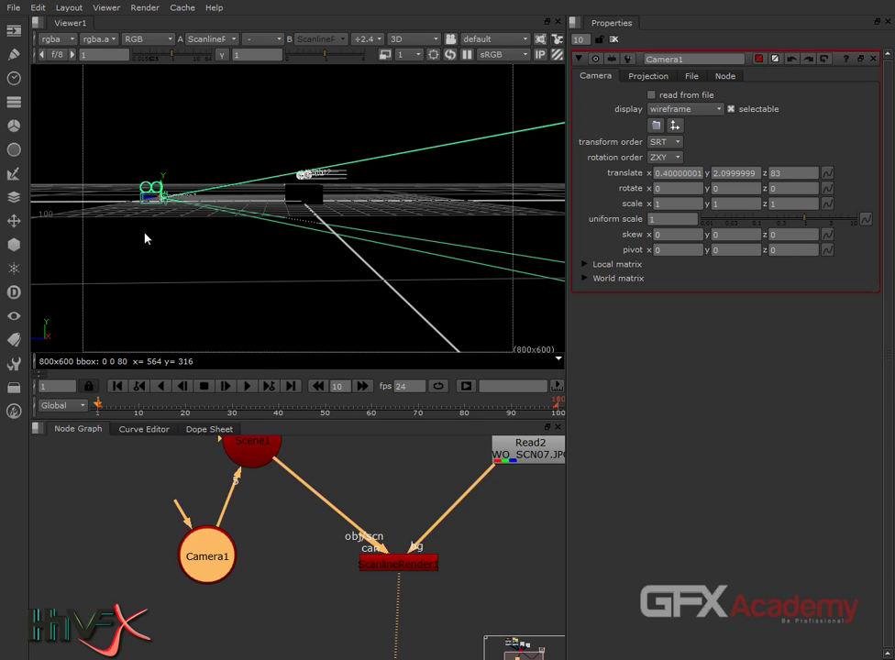
pyautogui.keyDown('ctrl'); pyautogui.moveTo(145, 239); pyautogui.dragTo(217, 293); pyautogui.keyUp('ctrl')
pyautogui.moveTo(151, 221); pyautogui.dragTo(40, 247)
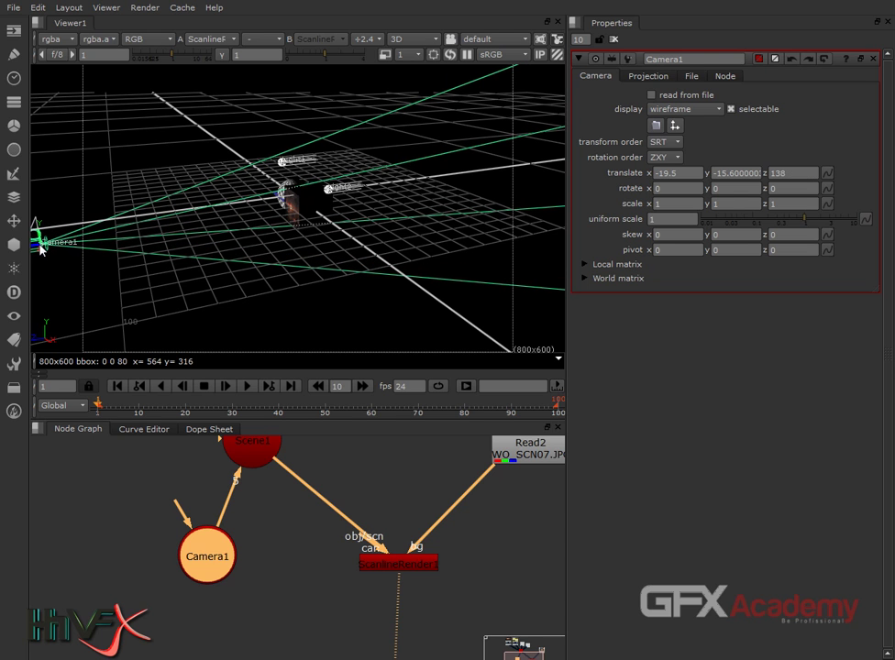
pyautogui.click(223, 249)
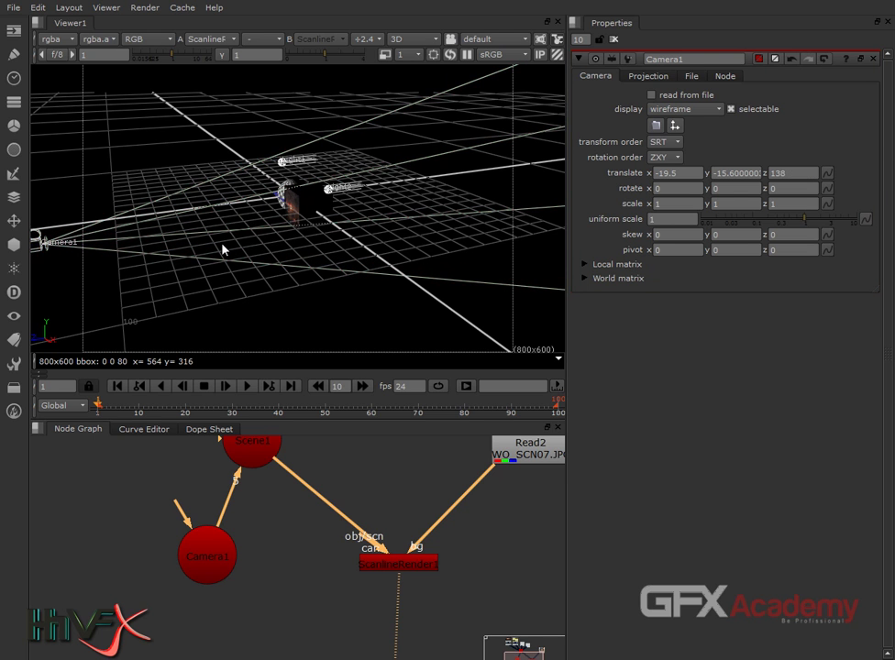
# Switch the viewer to the 2D render and connect the ScanlineRender node's cam input to the Camera1 node
pyautogui.press('Tab')
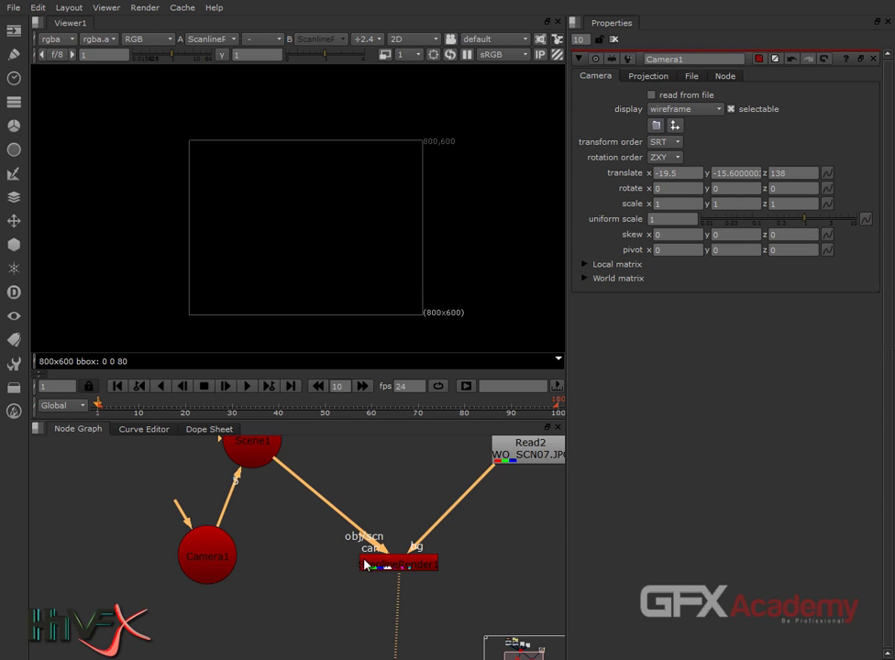
pyautogui.moveTo(364, 542); pyautogui.dragTo(232, 560)
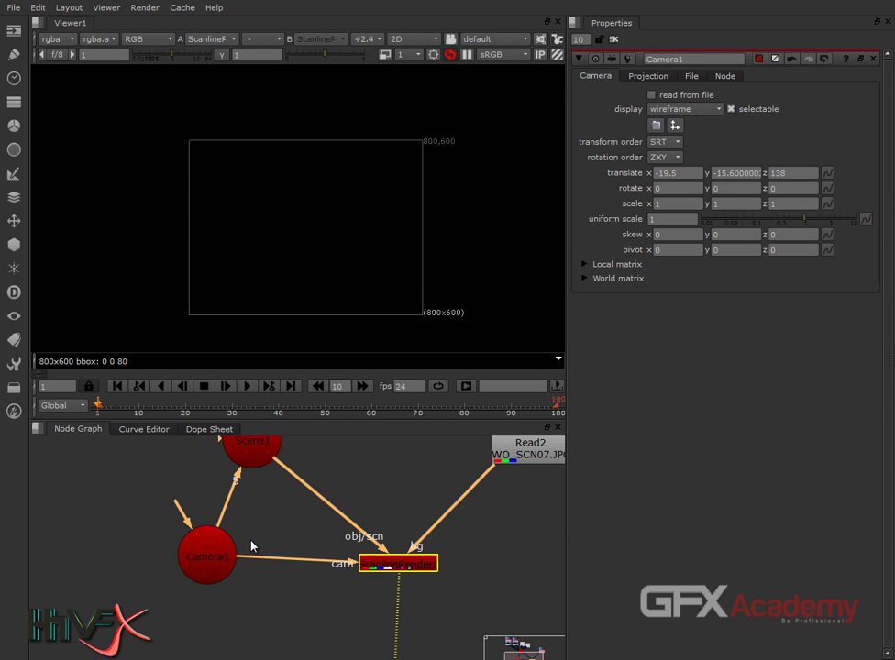
pyautogui.click(252, 546)
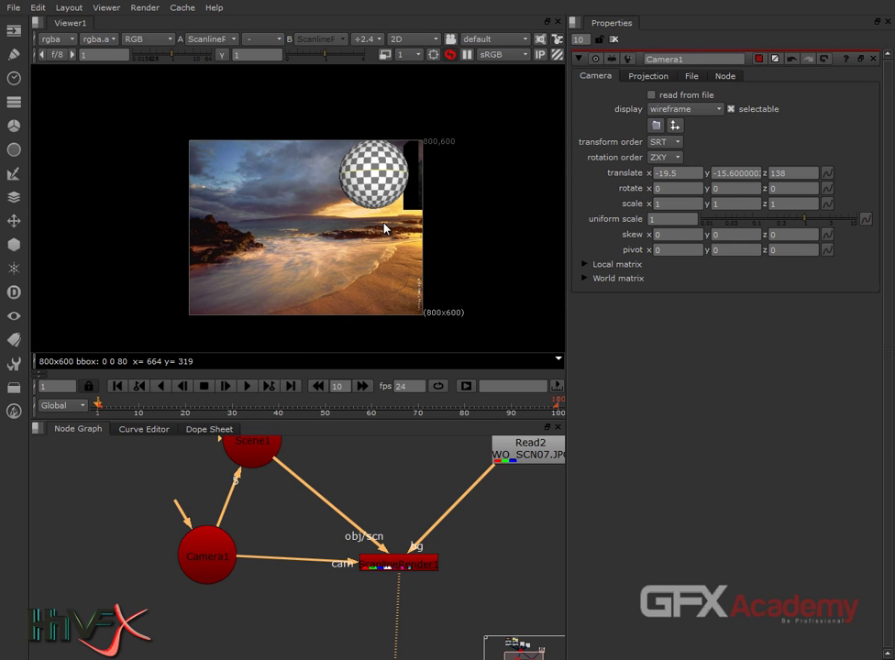
# Move the camera in the 3D view to about X 1.9, Y 10.8, Z 138 and check the render
pyautogui.press('Tab')
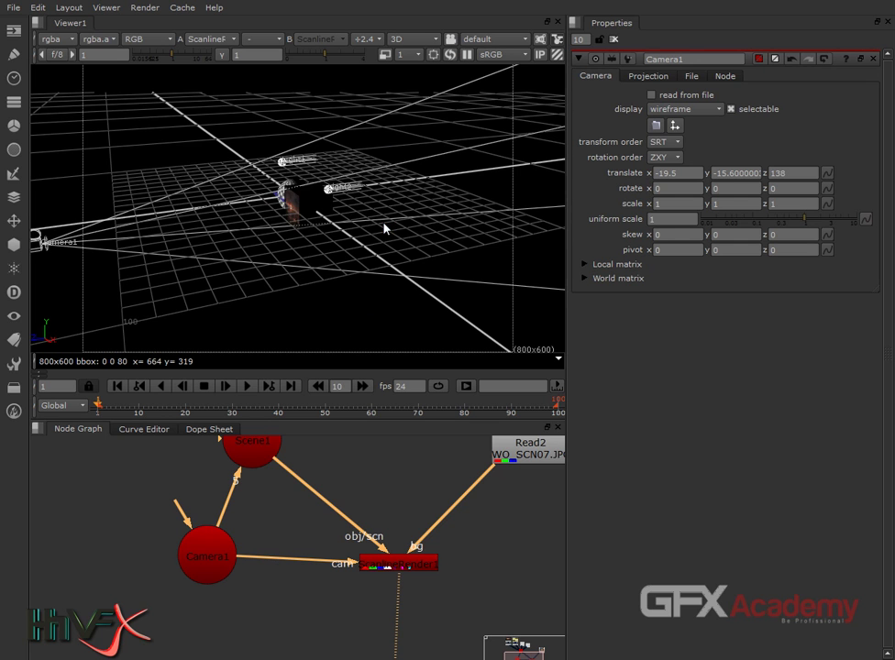
pyautogui.keyDown('ctrl'); pyautogui.moveTo(220, 323); pyautogui.dragTo(469, 276); pyautogui.keyUp('ctrl')
pyautogui.click(219, 311)
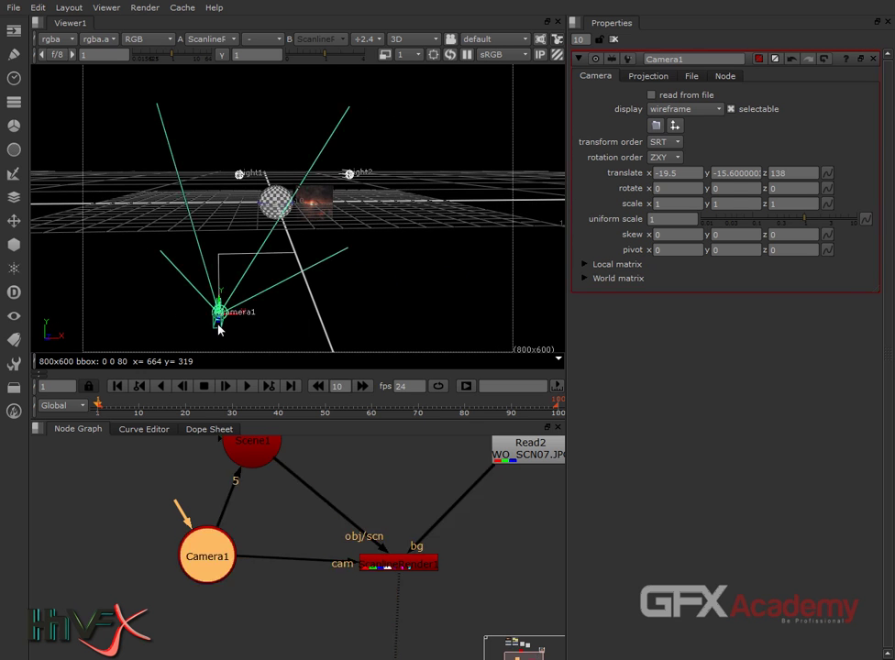
pyautogui.moveTo(221, 302); pyautogui.dragTo(320, 220)
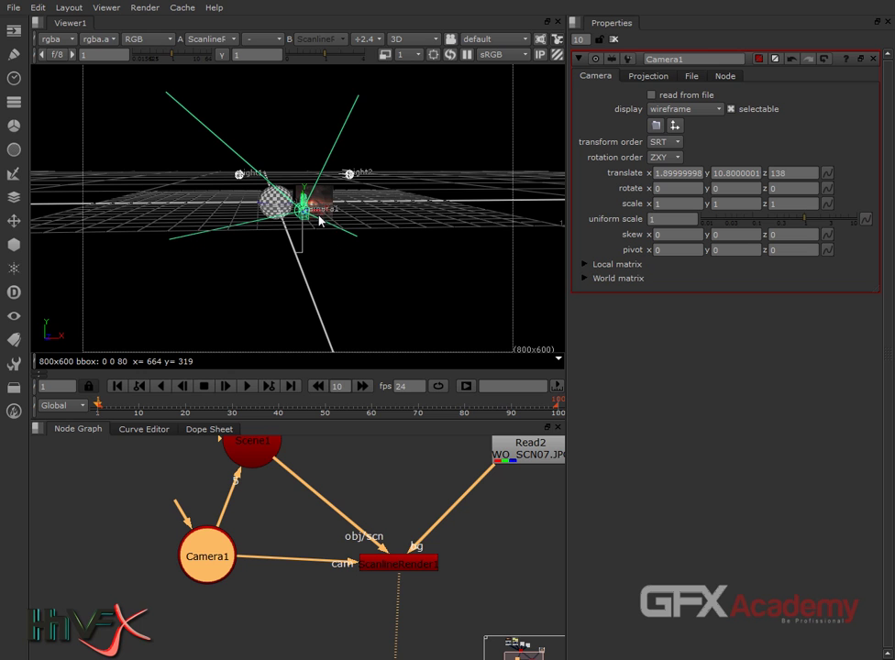
pyautogui.press('Tab')
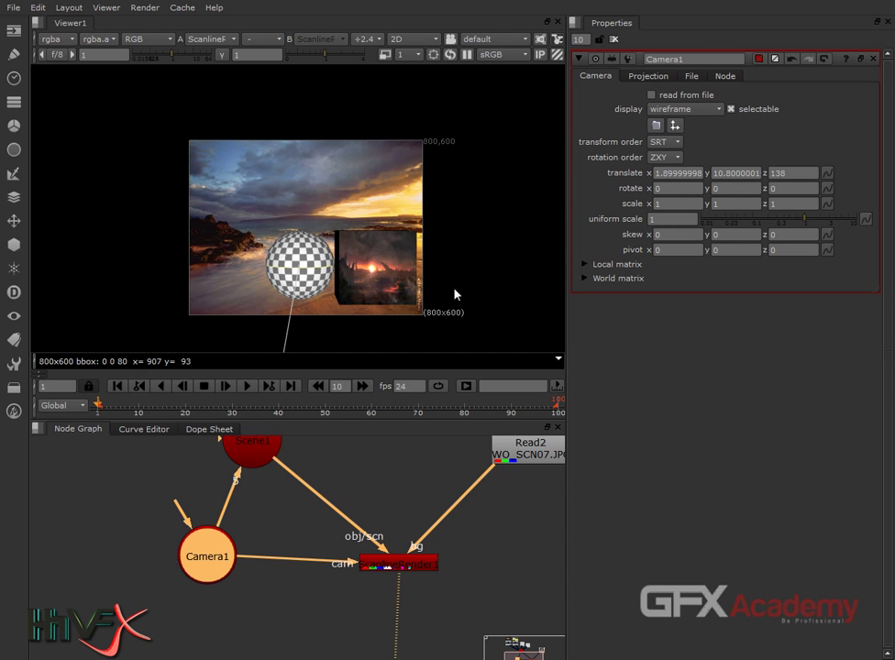
# Lower the camera and shift it sideways to about X 7.6, Y 6, Z 139, checking the rendered framing
pyautogui.press('Tab')
pyautogui.moveTo(305, 216); pyautogui.dragTo(305, 234)
pyautogui.press('Tab')
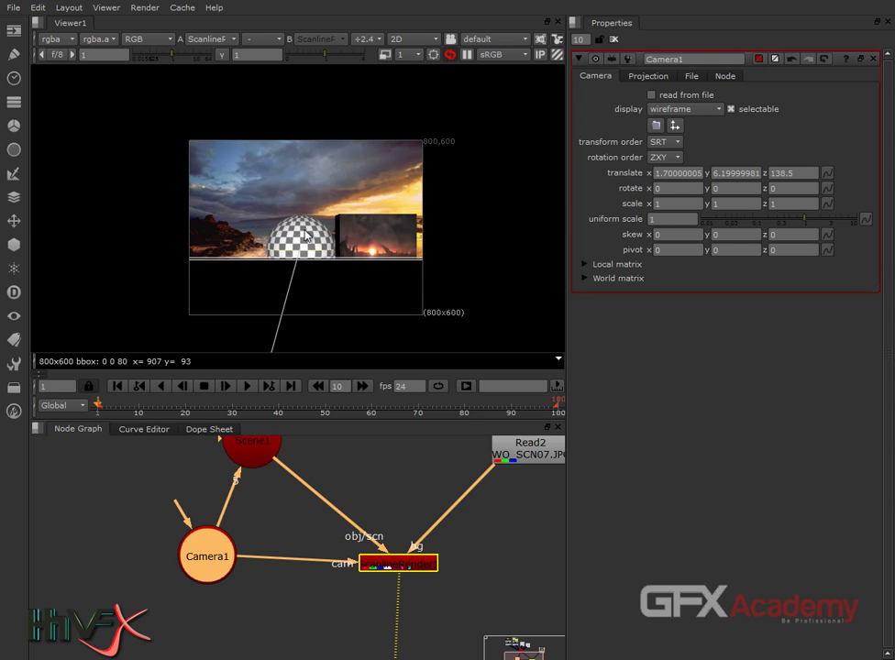
pyautogui.press('Tab')
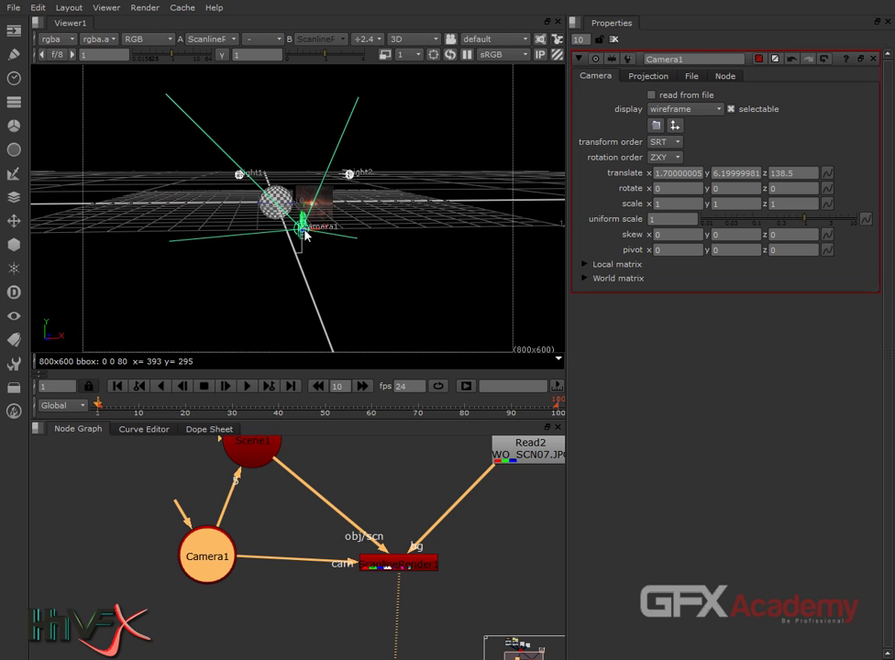
pyautogui.moveTo(306, 235); pyautogui.dragTo(328, 236)
pyautogui.press('Tab')
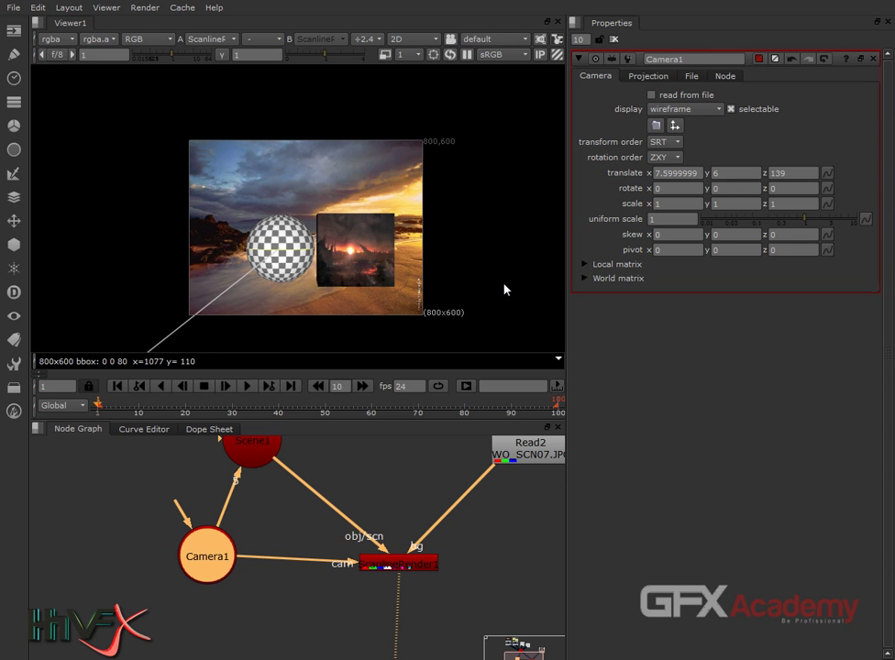
# Move the camera closer to the objects, to about X 28.8, Y 12, Z 127.4, and view the render
pyautogui.press('Tab')
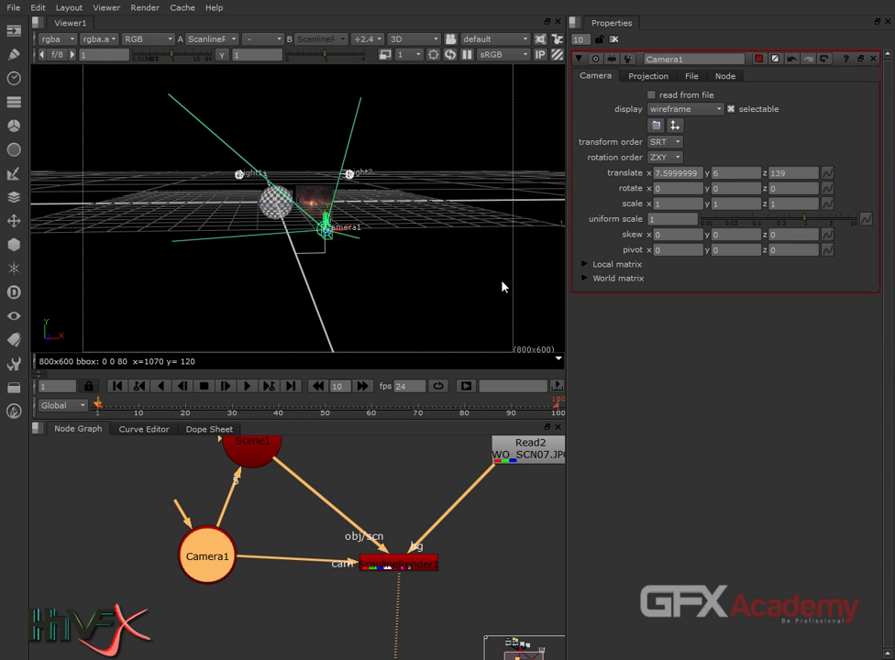
pyautogui.keyDown('ctrl'); pyautogui.moveTo(389, 248); pyautogui.dragTo(257, 280); pyautogui.keyUp('ctrl')
pyautogui.click(87, 270)
pyautogui.moveTo(85, 274); pyautogui.dragTo(167, 257)
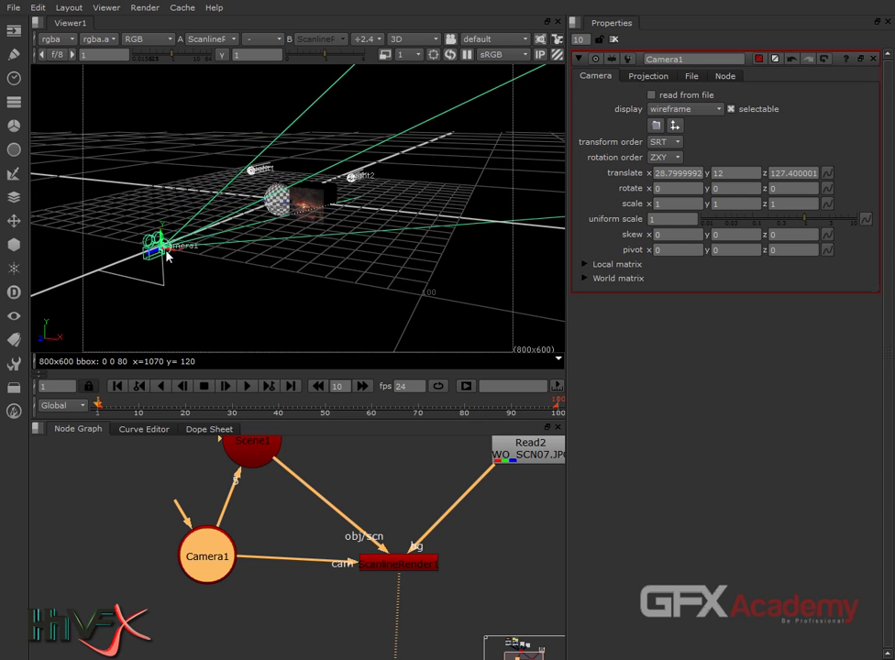
pyautogui.press('Tab')
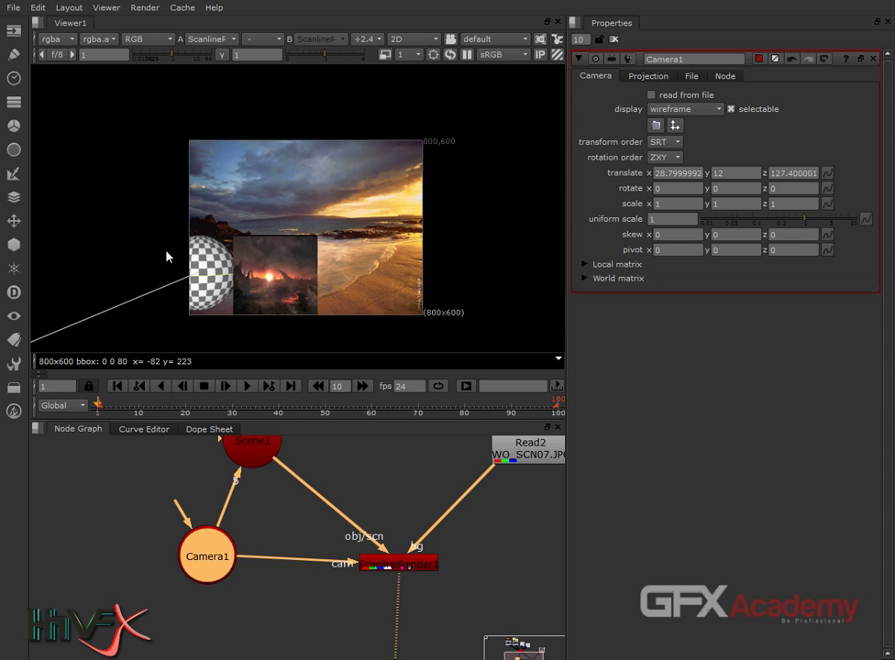
# Shift the camera back towards the sphere, to about X 16.3, Y 12, Z 128, and view the render
pyautogui.press('Tab')
pyautogui.keyDown('ctrl'); pyautogui.moveTo(195, 298); pyautogui.dragTo(280, 271); pyautogui.keyUp('ctrl')
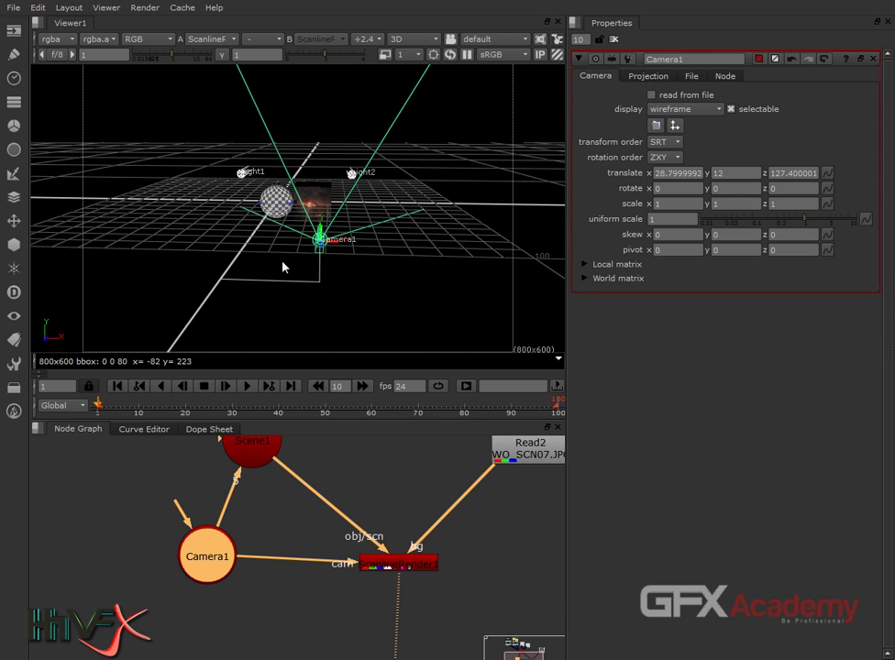
pyautogui.moveTo(321, 240); pyautogui.dragTo(280, 242)
pyautogui.press('Tab')
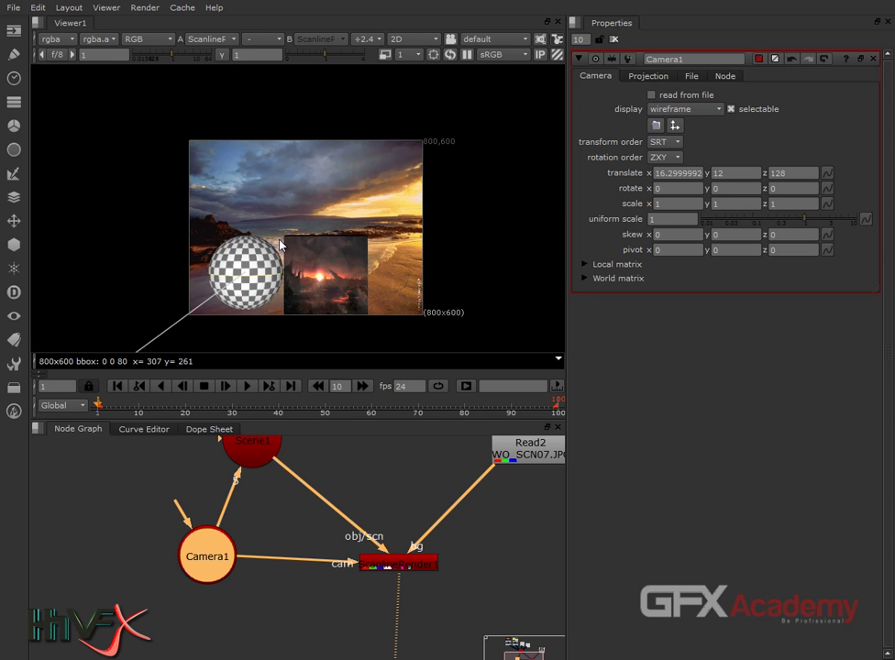
# Pull the camera back and down to about X 6.6, Y 3.6, Z 137.2 and view the render
pyautogui.press('Tab')
pyautogui.keyDown('ctrl'); pyautogui.moveTo(332, 279); pyautogui.dragTo(217, 284); pyautogui.keyUp('ctrl')
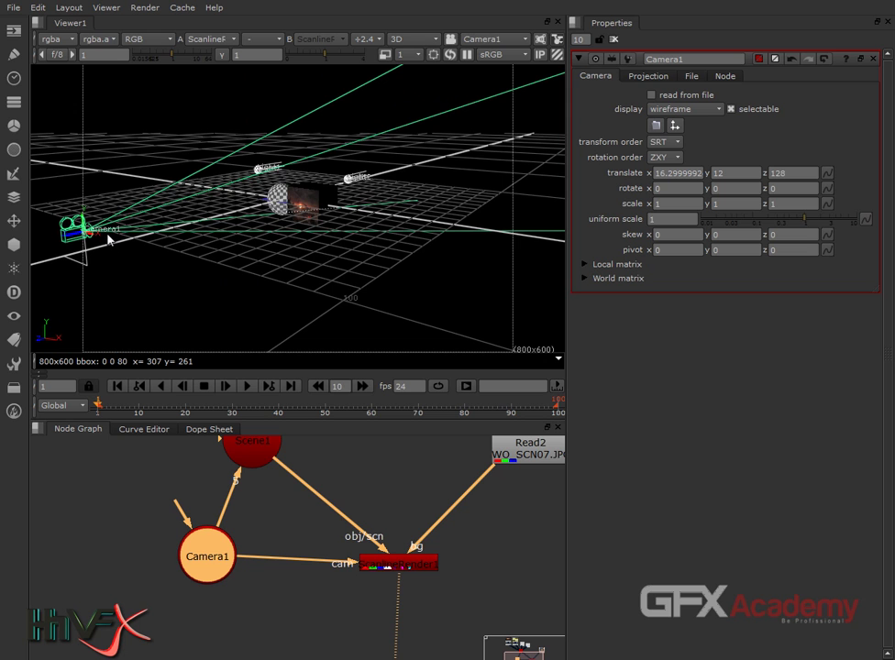
pyautogui.moveTo(74, 234); pyautogui.dragTo(40, 249)
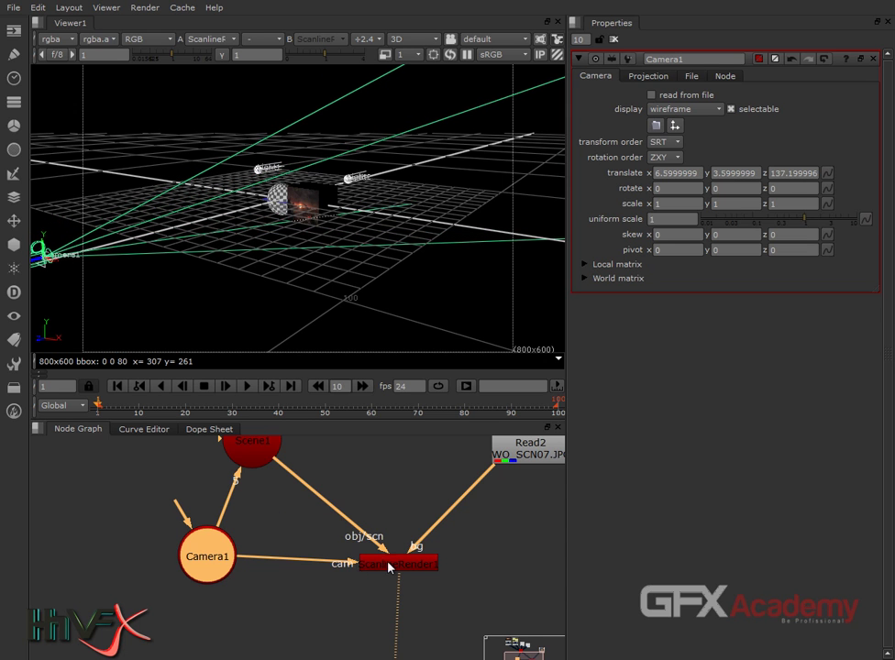
pyautogui.press('Tab')
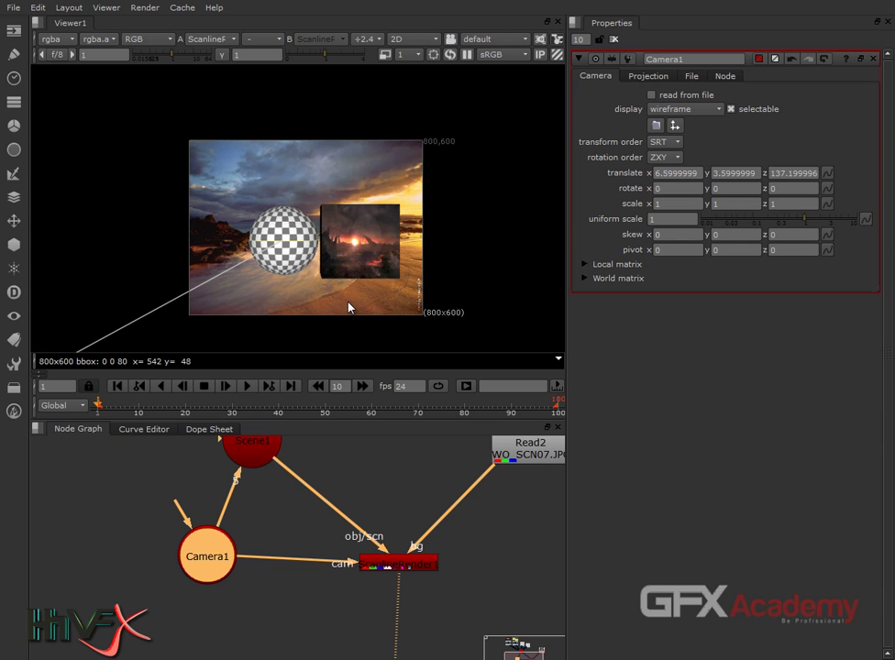
# Examine the ScanlineRender connections across the whole node graph and the camera's placement in the 3D view
pyautogui.scroll(-5, 391, 538)
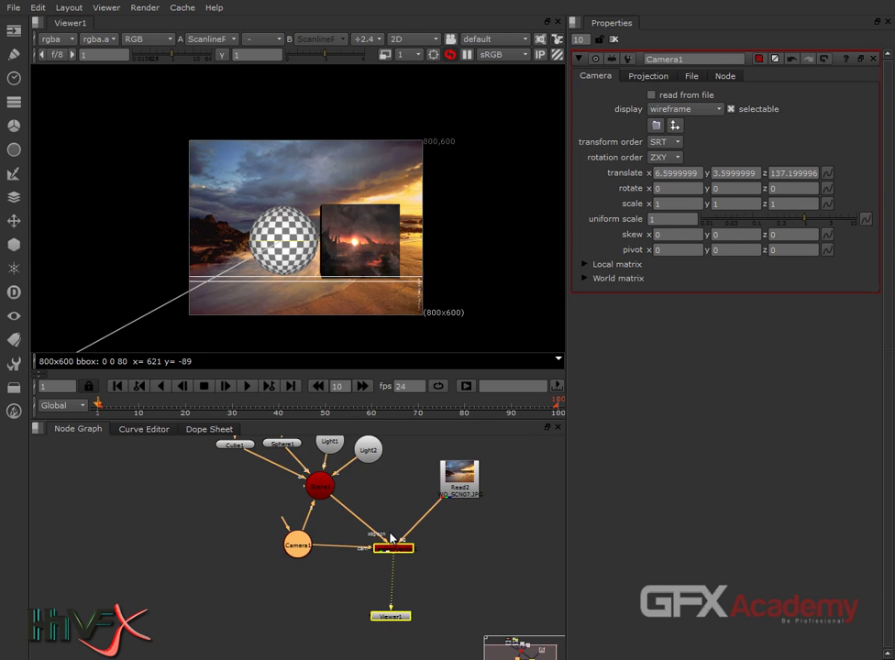
pyautogui.scroll(-2, 392, 538)
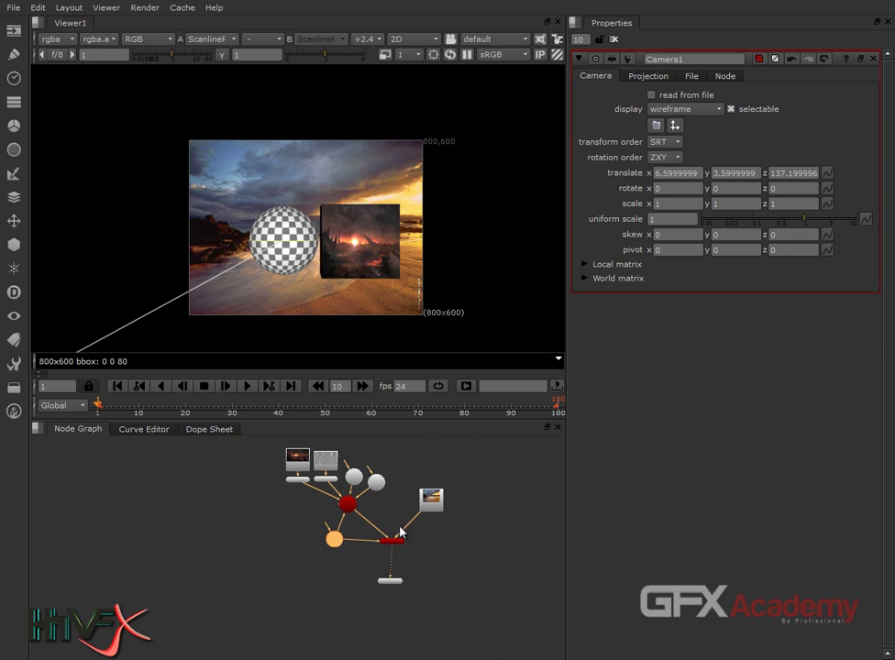
pyautogui.scroll(3, 400, 530)
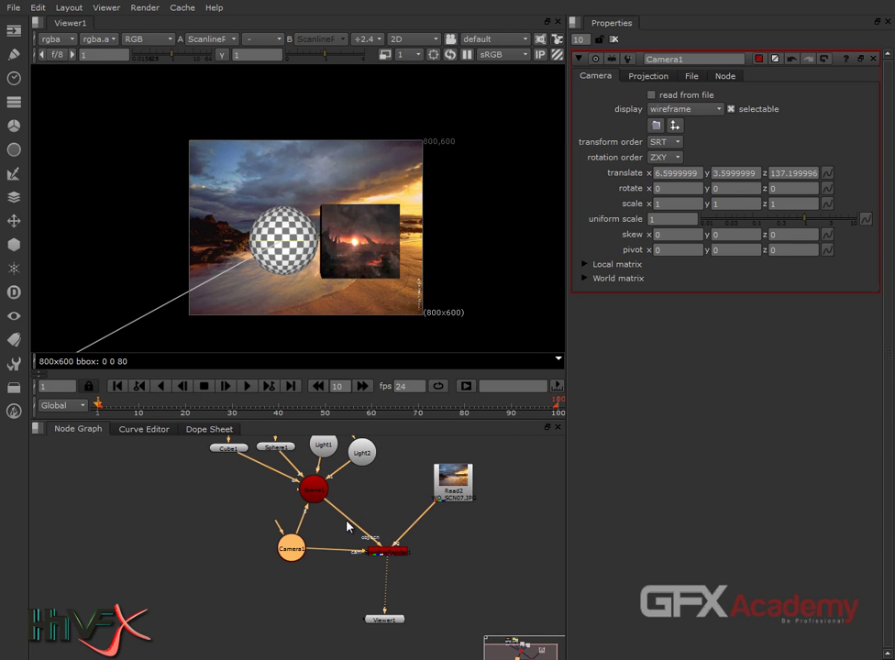
pyautogui.moveTo(348, 526); pyautogui.dragTo(328, 547, button='middle')
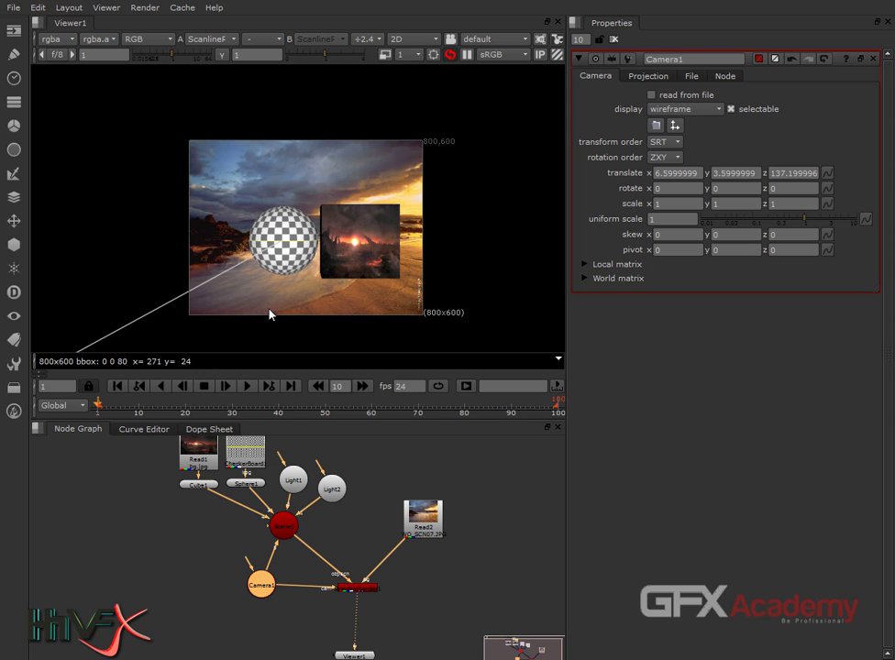
pyautogui.press('Tab')
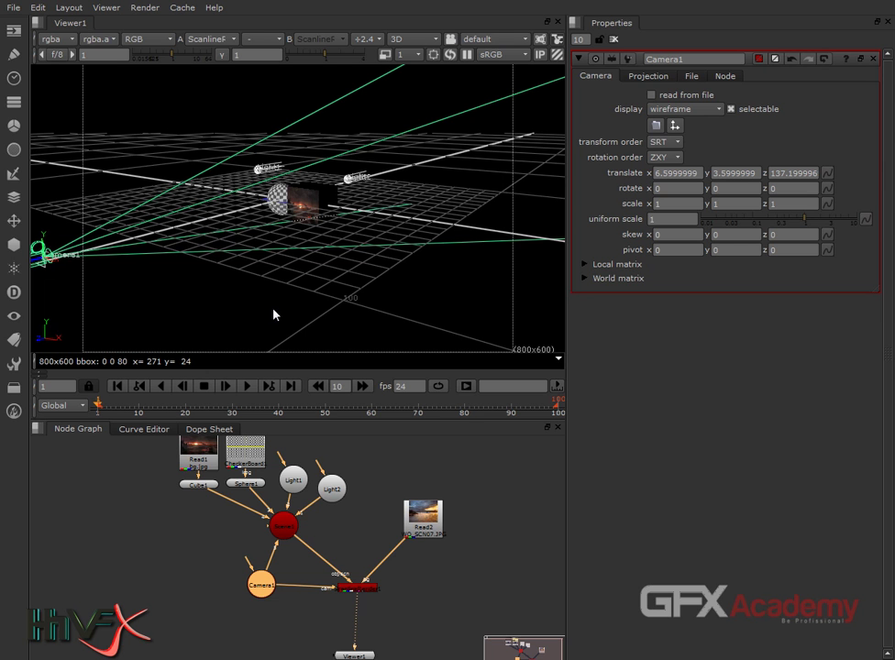
pyautogui.keyDown('ctrl'); pyautogui.moveTo(249, 329); pyautogui.dragTo(384, 305); pyautogui.keyUp('ctrl')
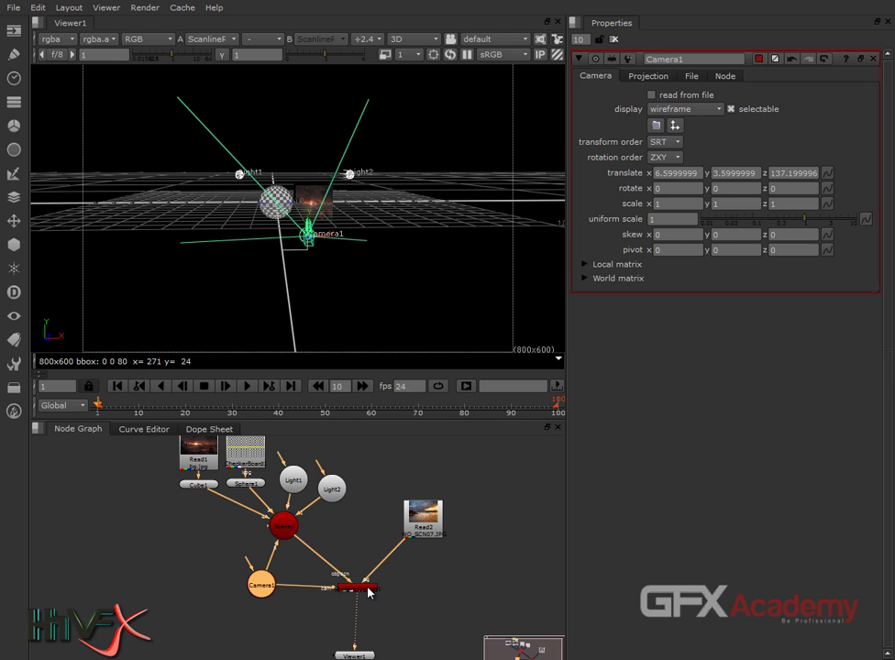
pyautogui.scroll(4, 331, 607)
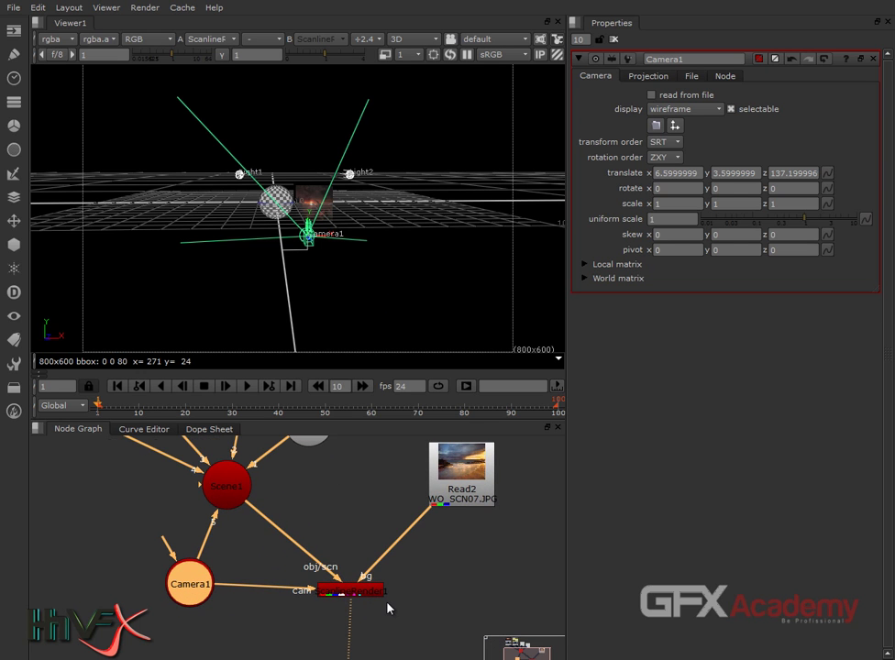
pyautogui.scroll(-3, 387, 607)
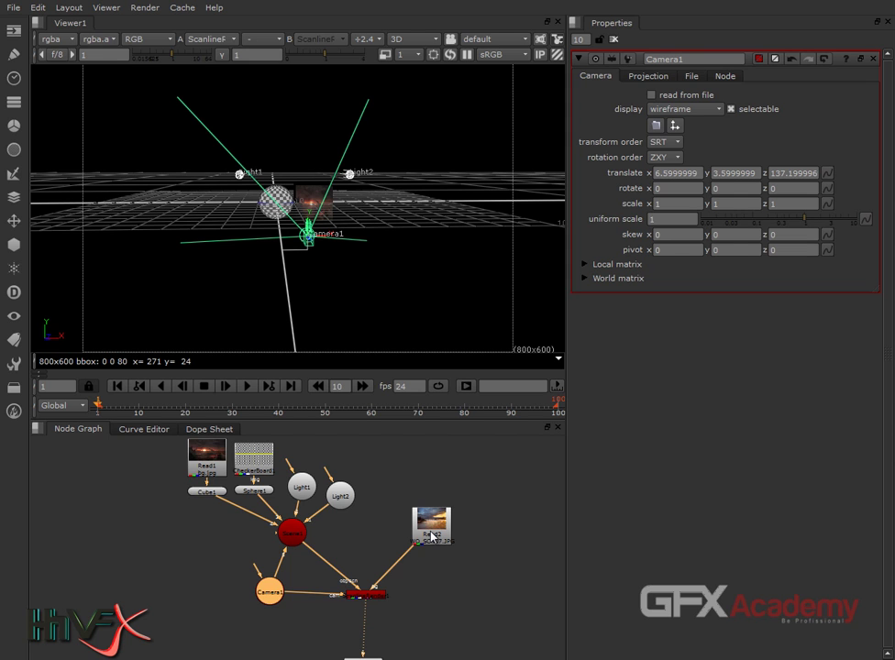
pyautogui.scroll(-2, 432, 537)
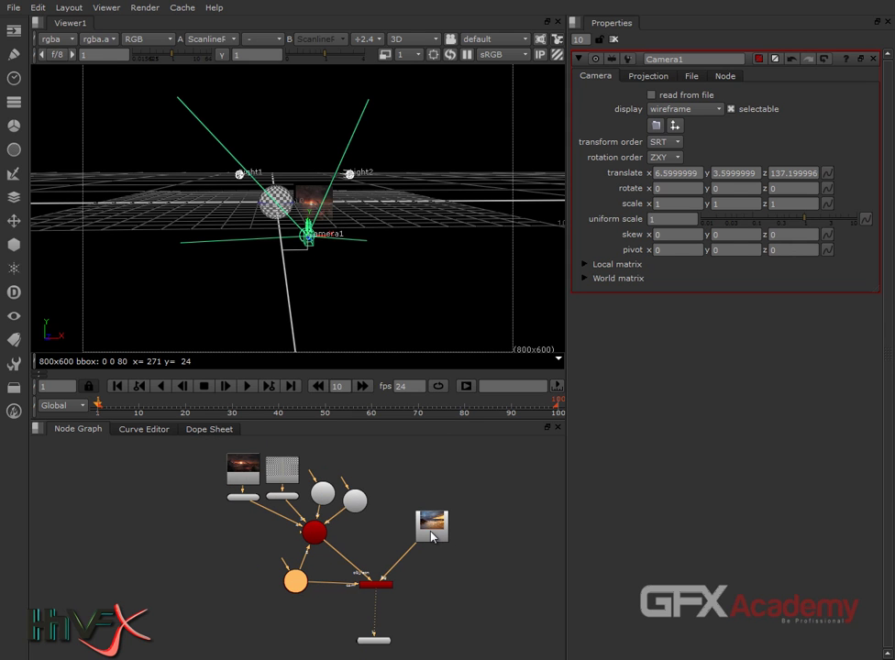